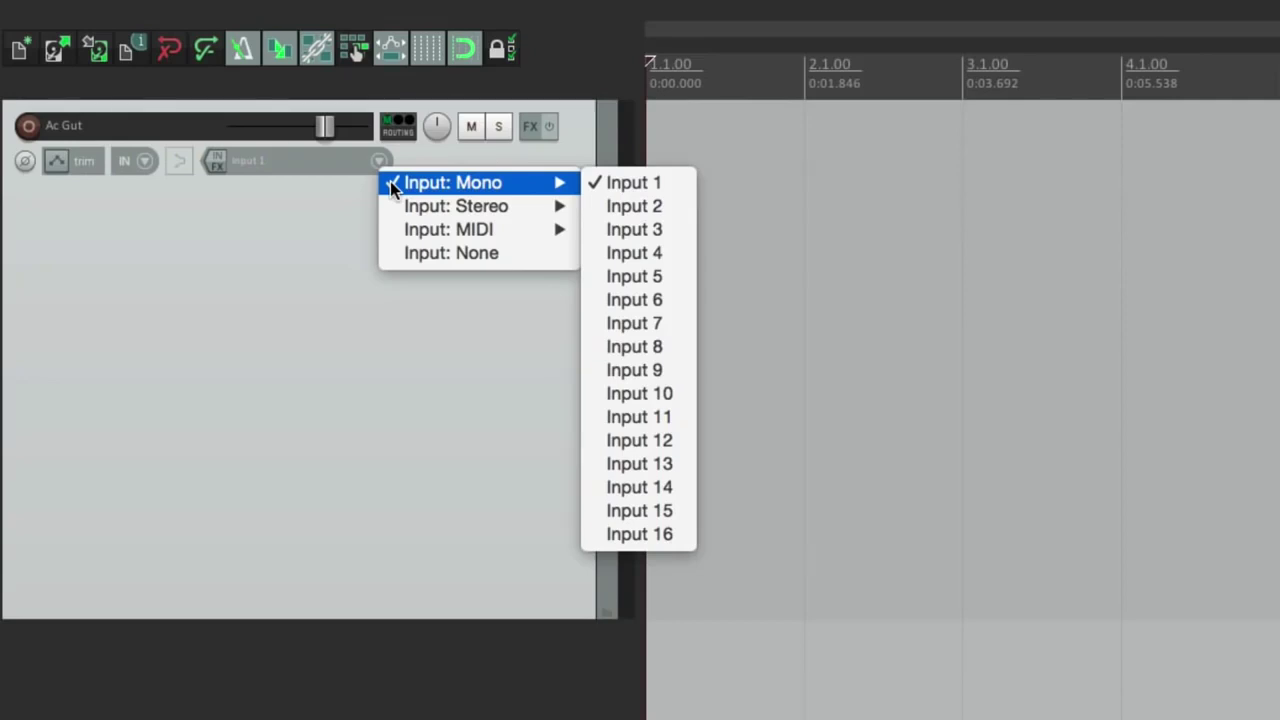
- Set the Ac Gut track's recording input to mono Input 3
click(598, 229)
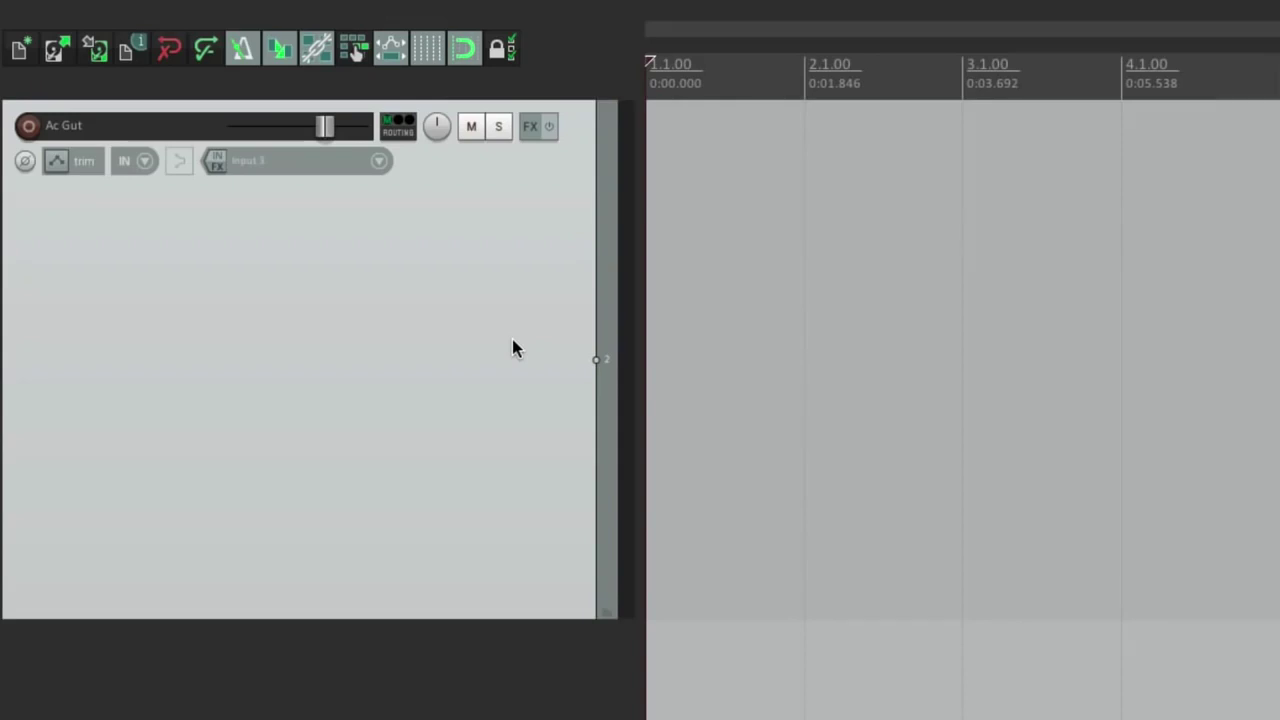
- Enable both input and output channel name aliasing/remapping in the Audio preferences
key(super+comma)
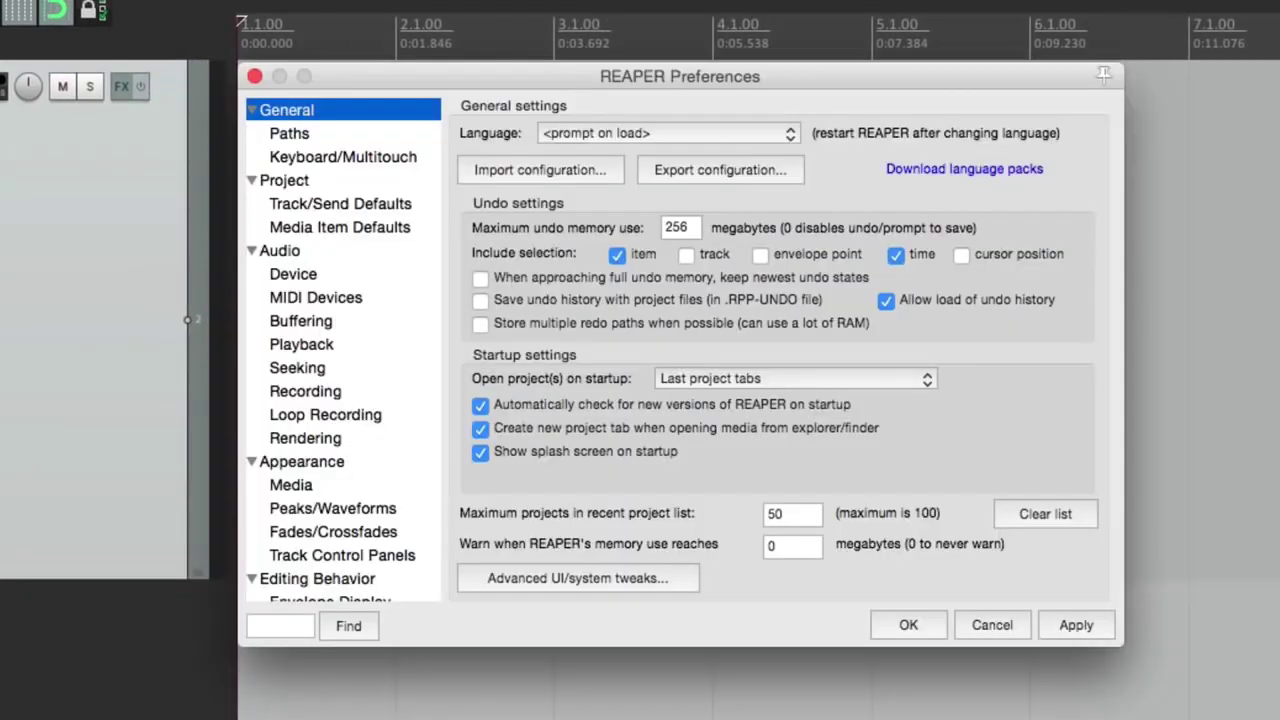
click(334, 247)
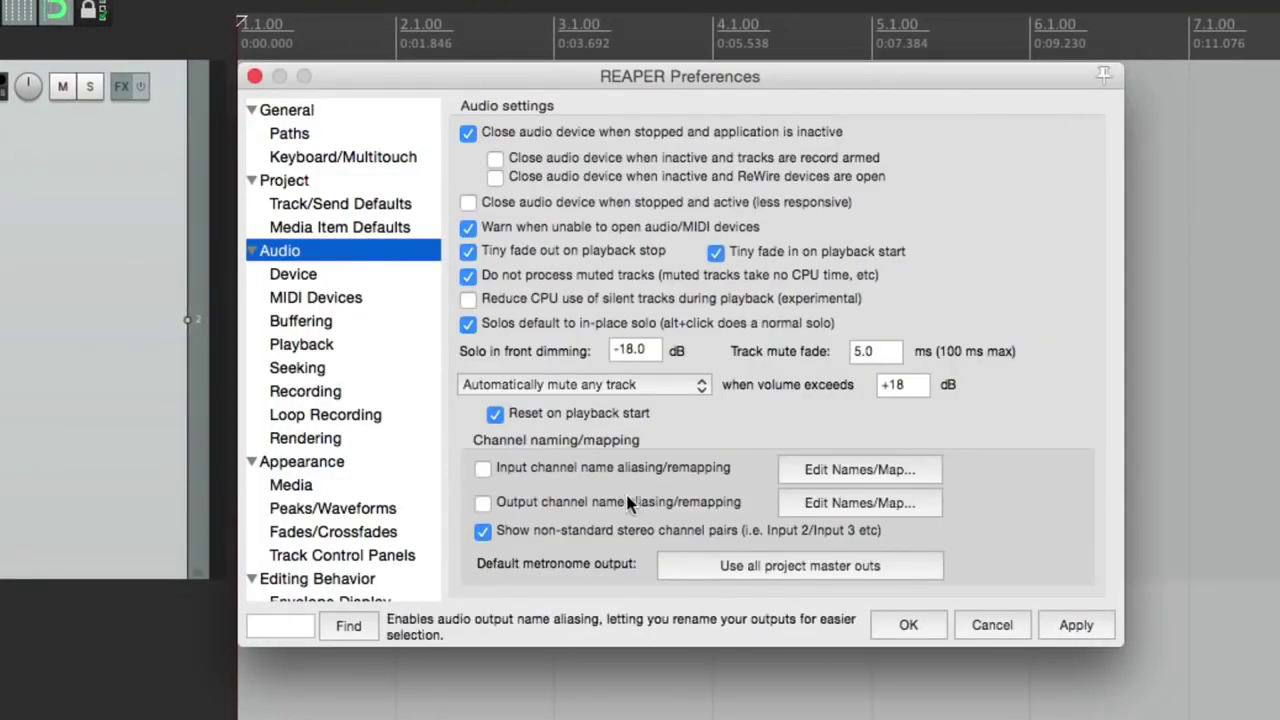
click(487, 474)
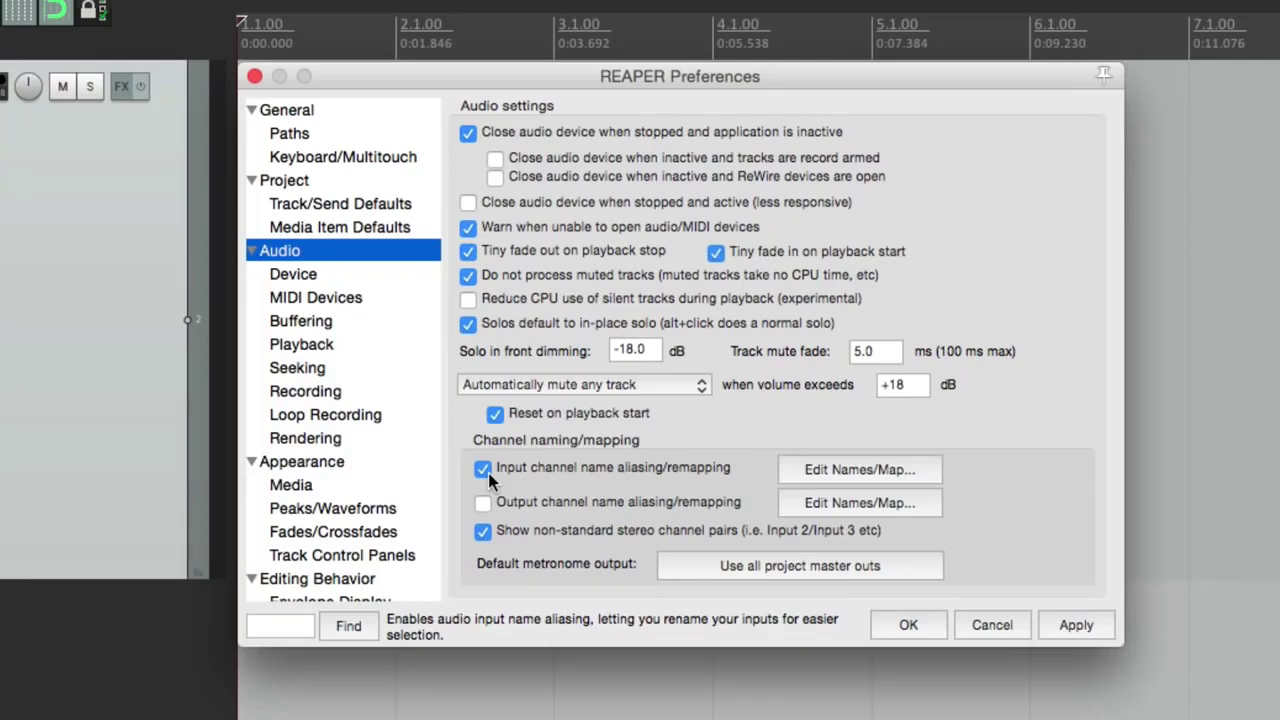
click(481, 506)
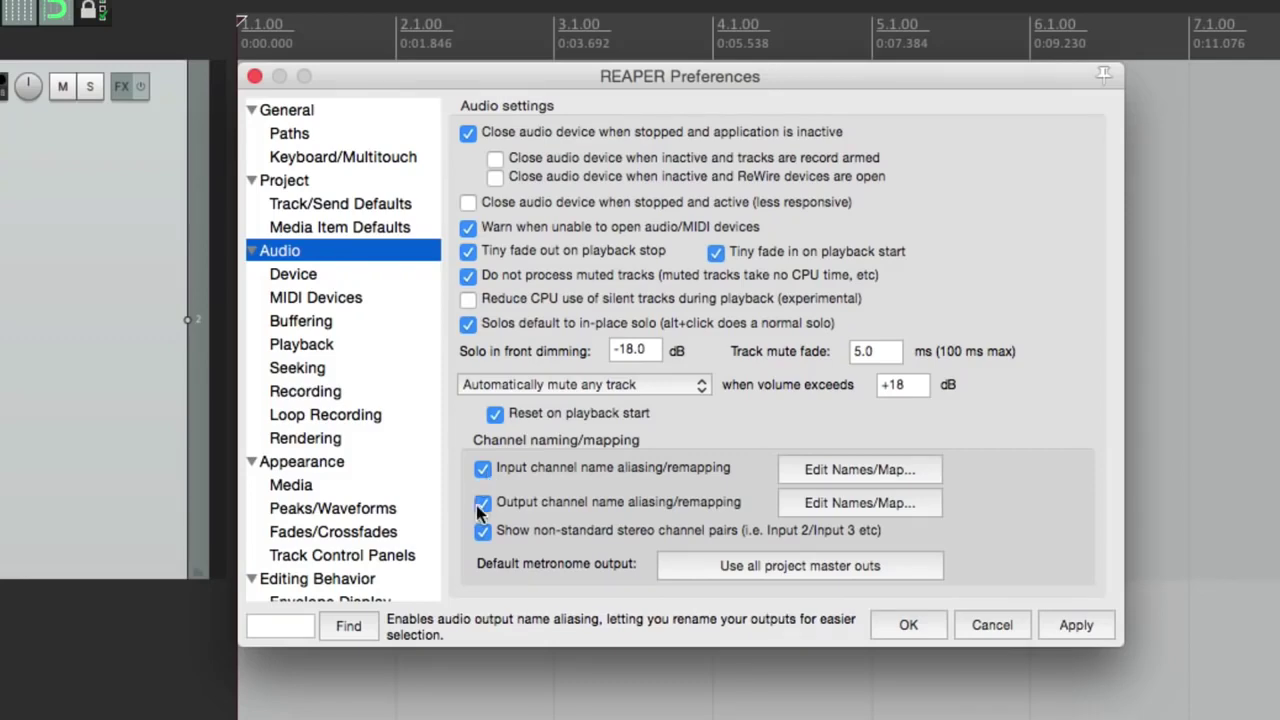
- Give input channel 3 the alias "Ac Gut Mic" in the input channel mapping and save the preferences
click(790, 476)
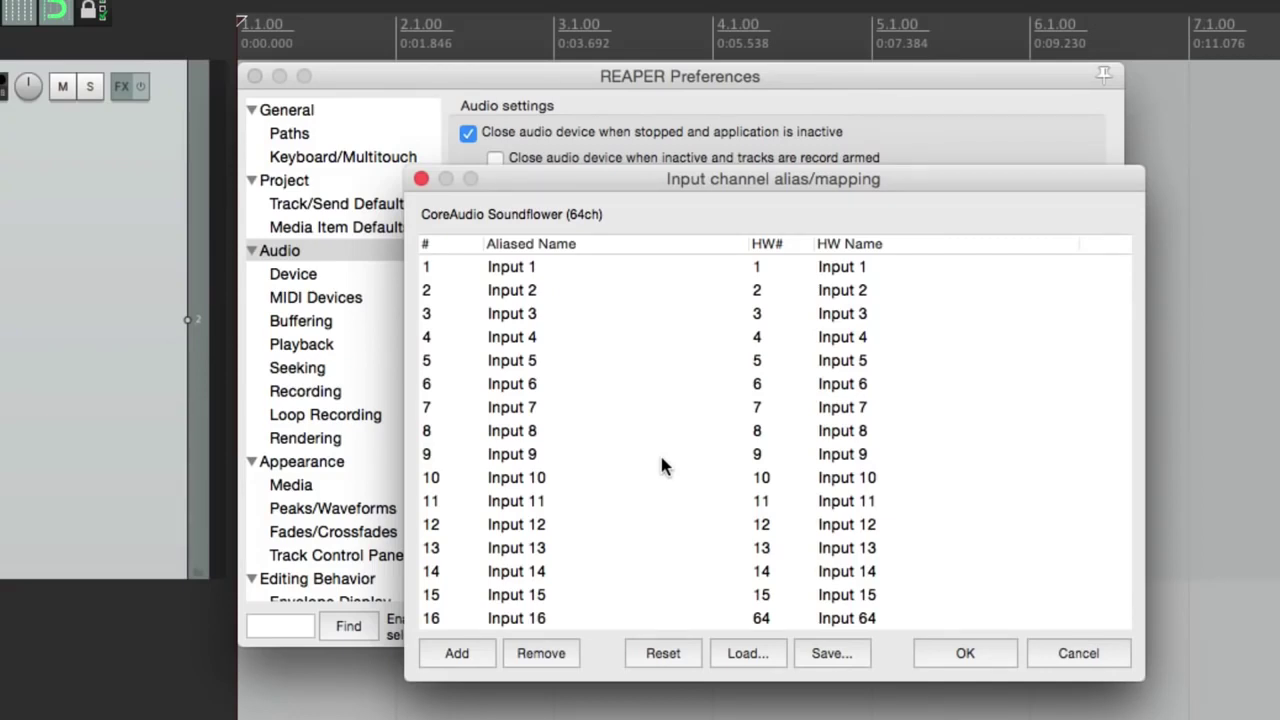
double_click(566, 314)
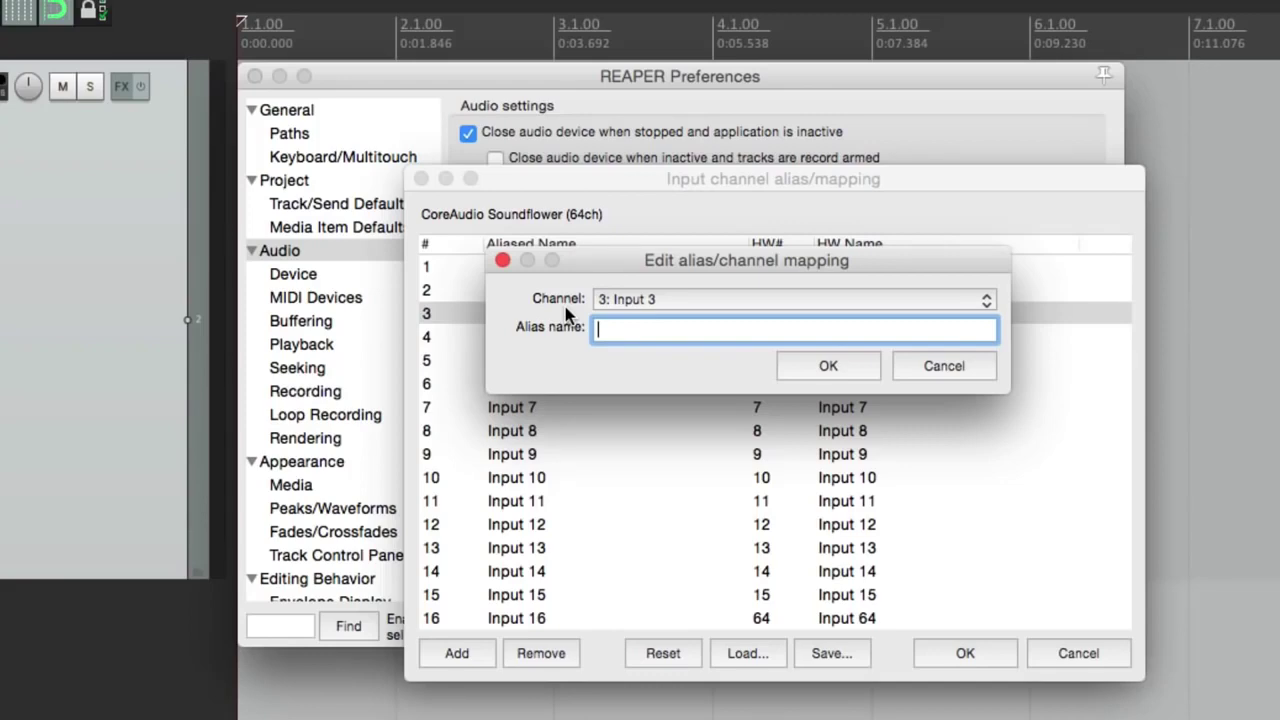
text(Ac Gut Mic)
key(Return)
key(Return)
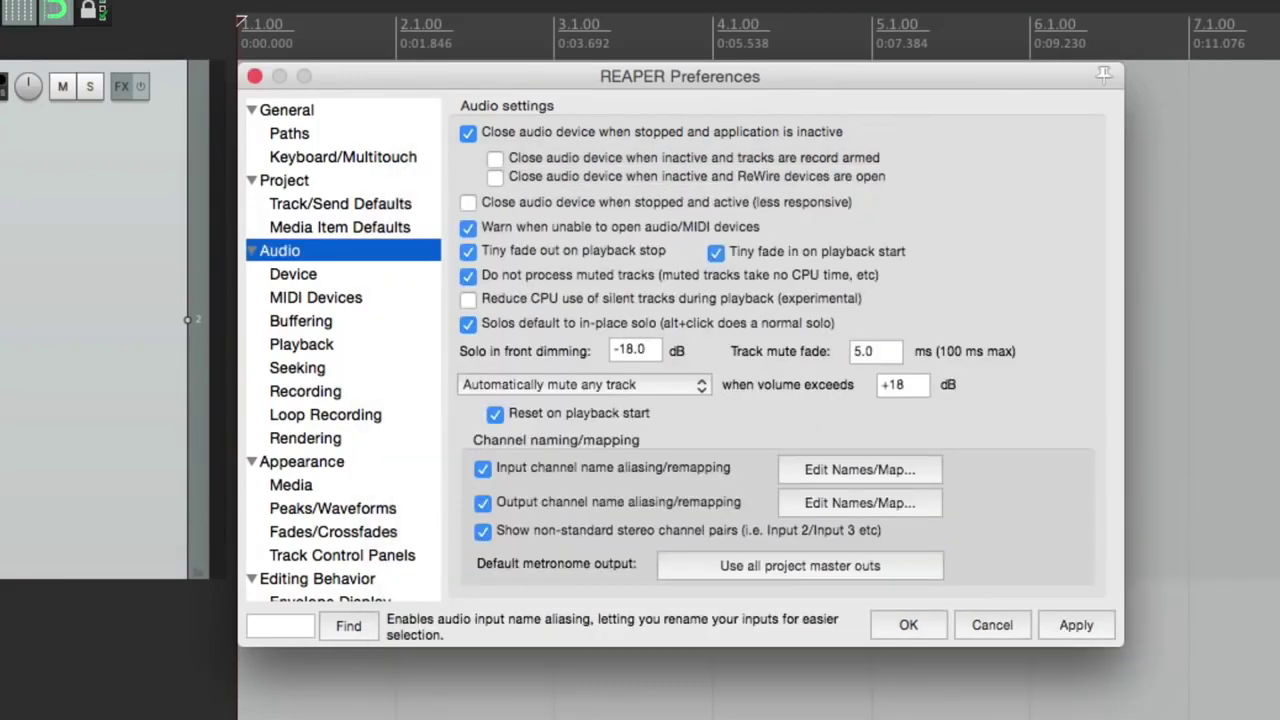
key(Return)
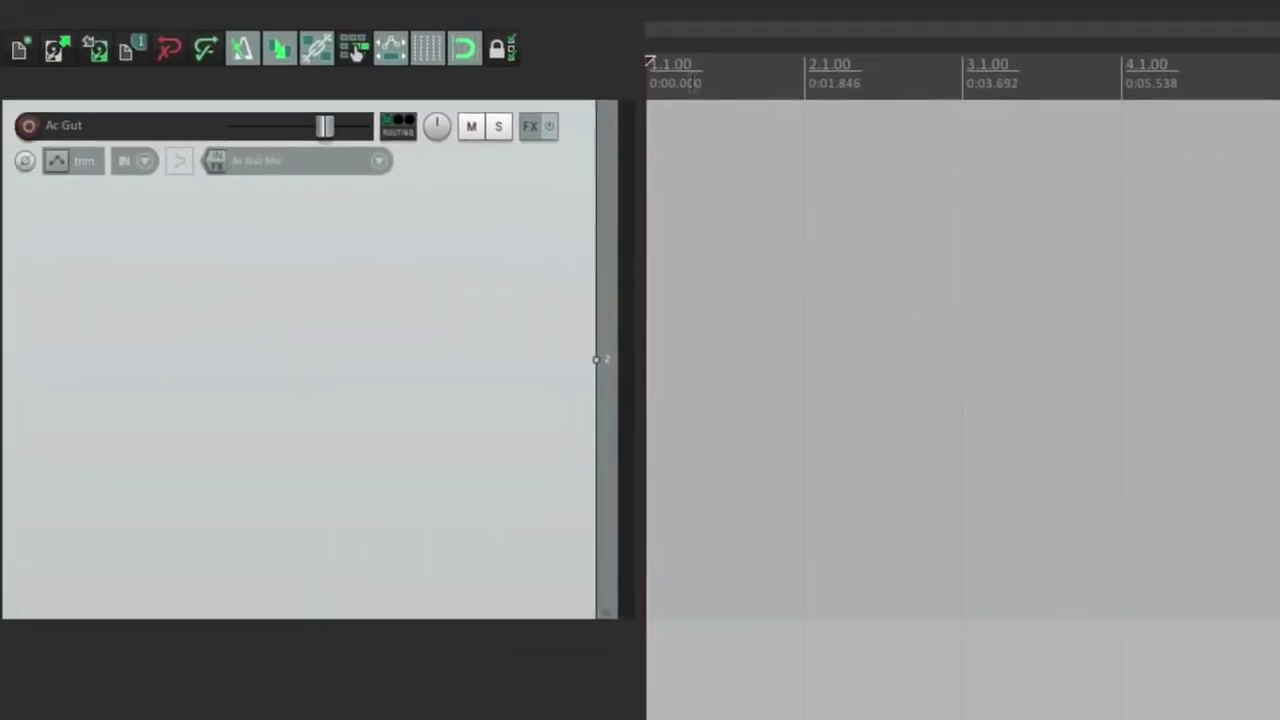
- Choose the aliased Ac Gut Mic from the mono inputs of the Ac Gut track
click(381, 161)
mouse_move(417, 168)
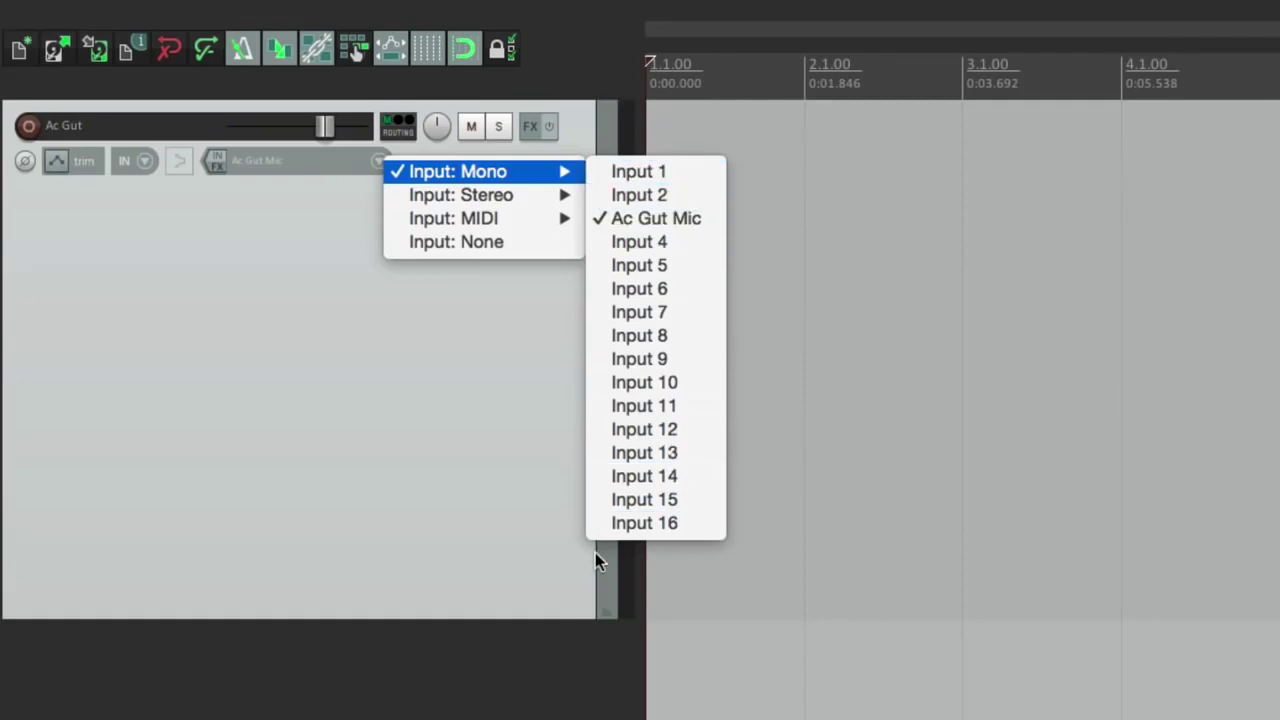
click(591, 218)
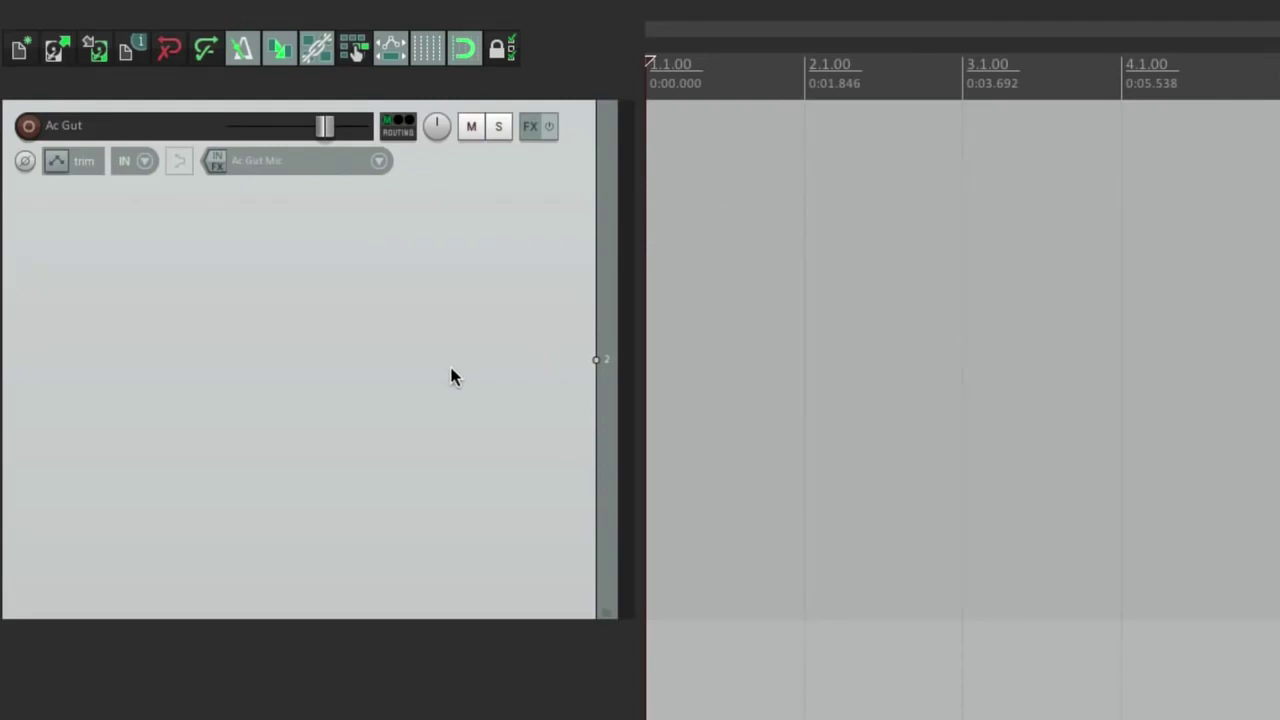
- Switch the metronome off and back on
key(ctrl+shift+m)
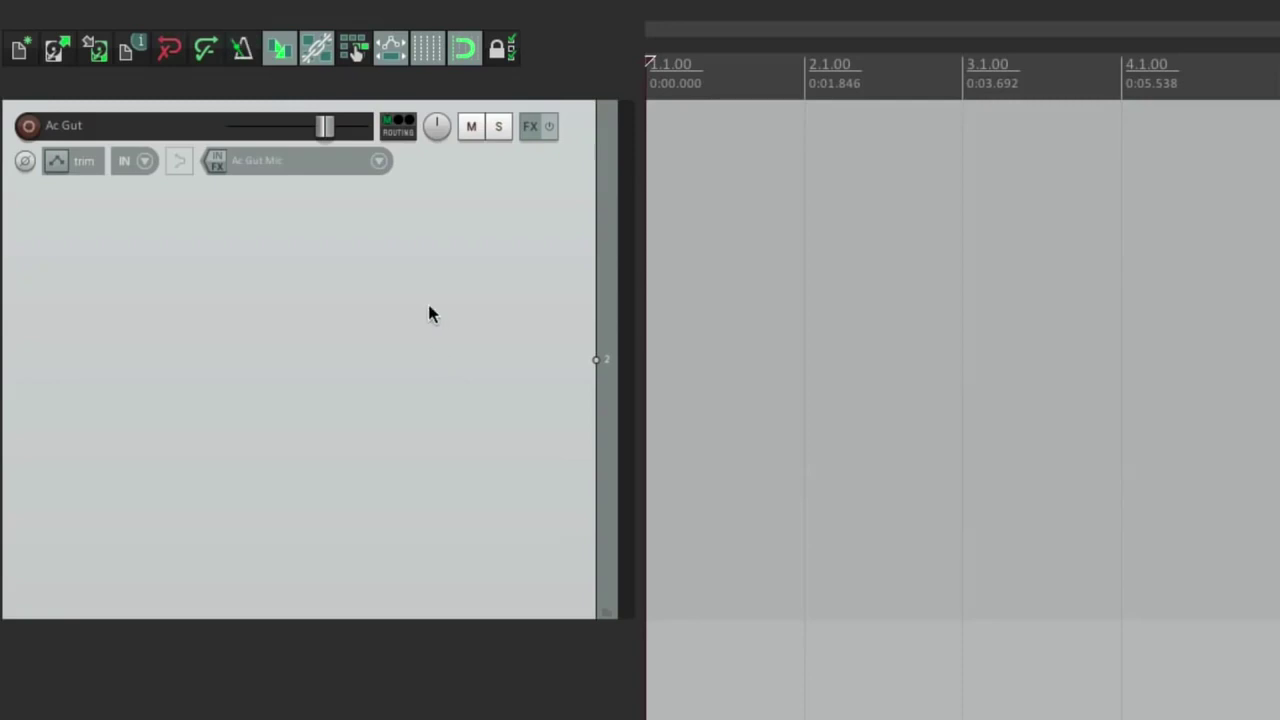
click(245, 62)
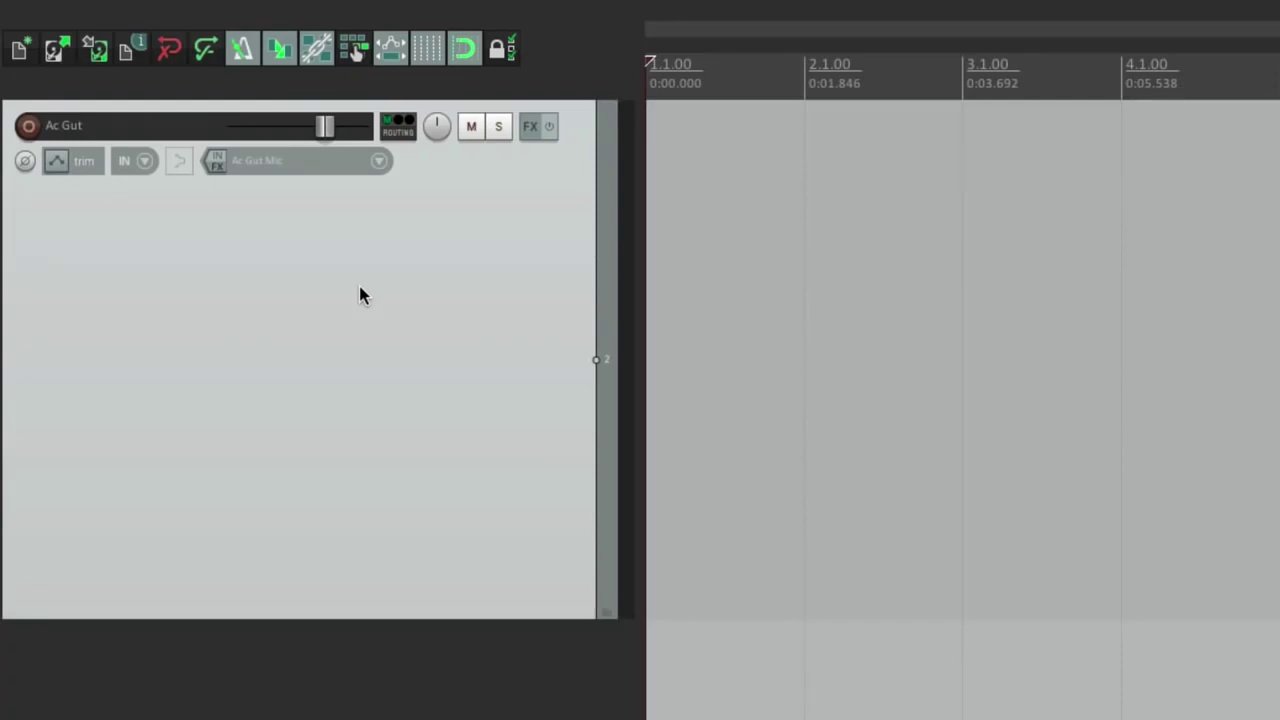
- Arm the Ac Gut track for recording and record a guitar take from the project start
click(28, 125)
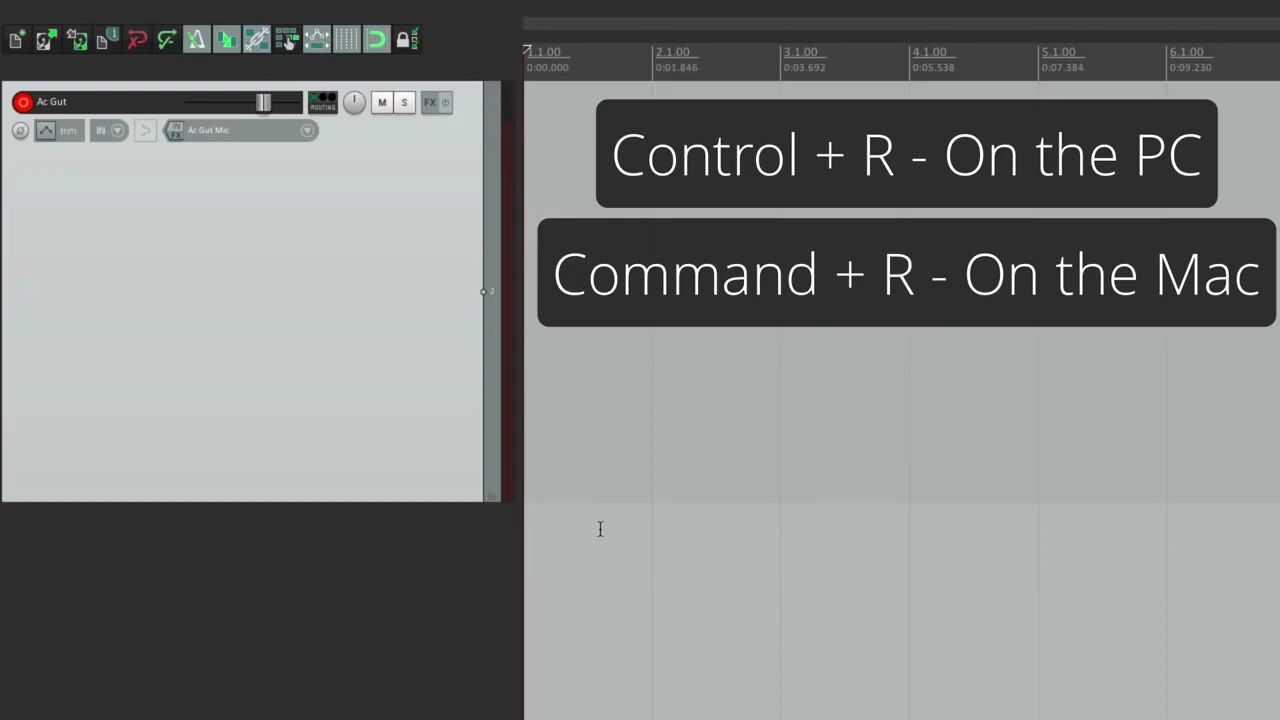
key(ctrl+r)
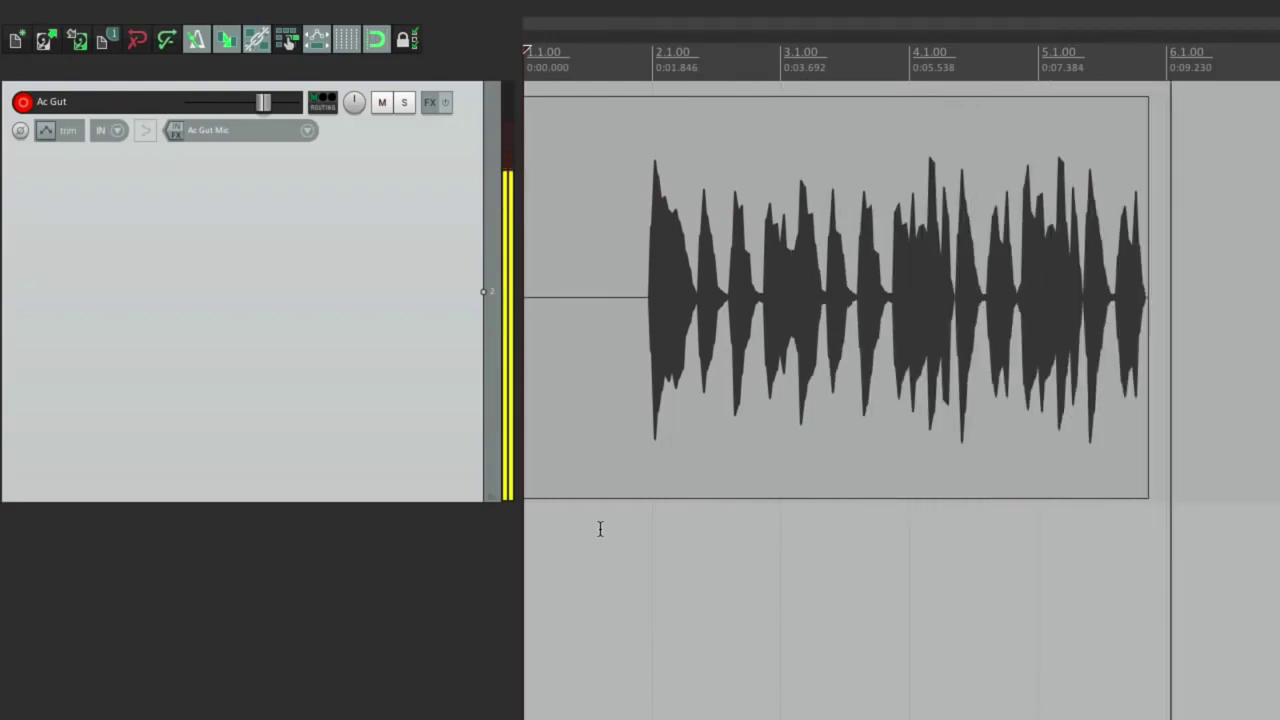
key(space)
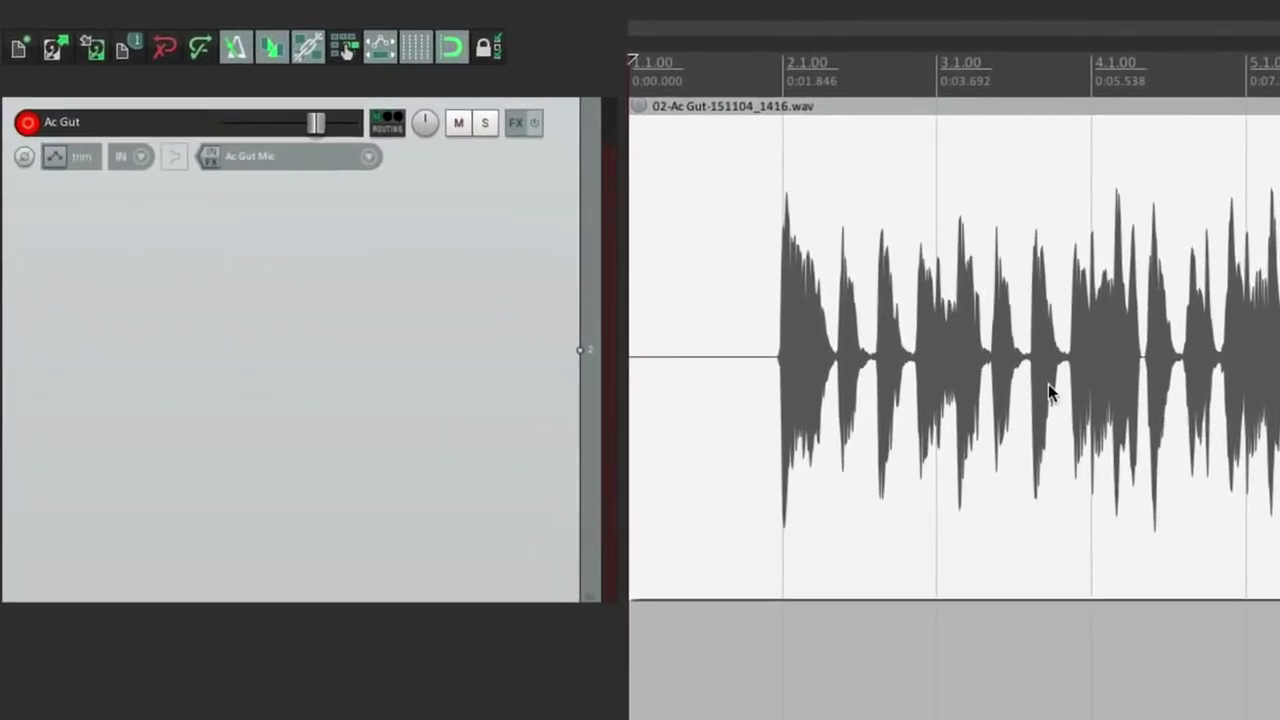
- Turn on Monitor Input for the Ac Gut track
right_click(176, 166)
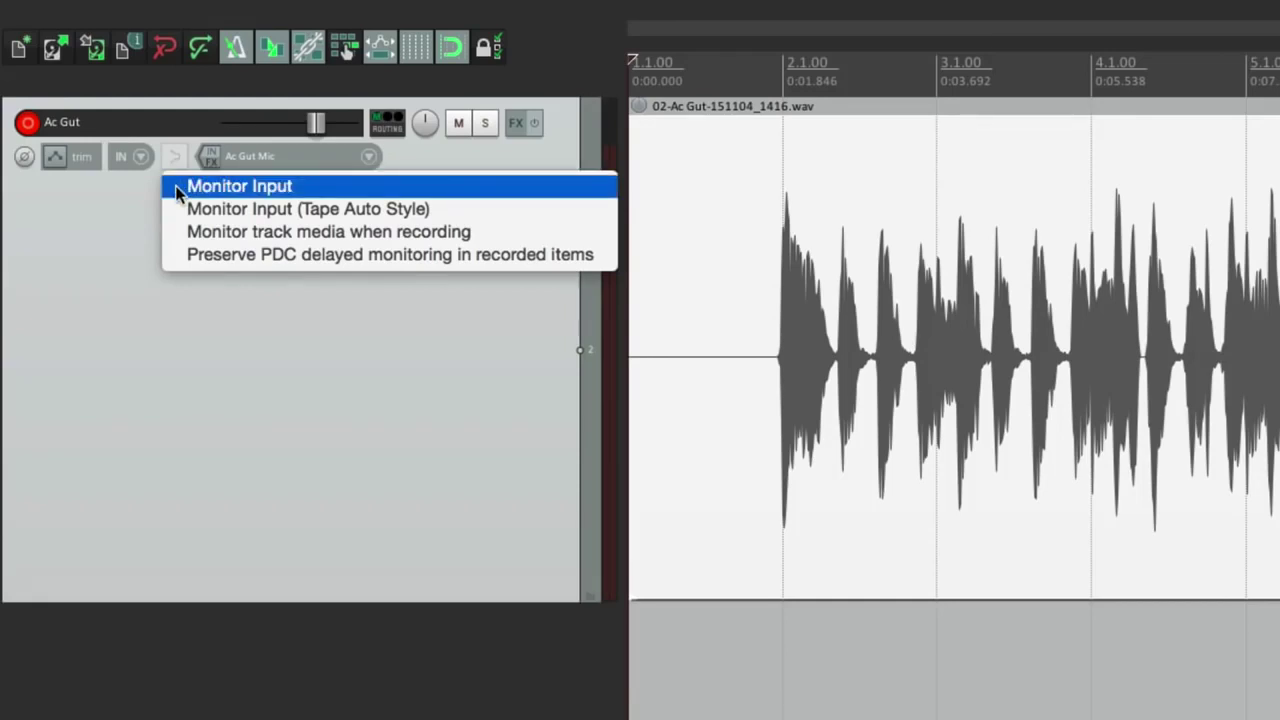
click(180, 187)
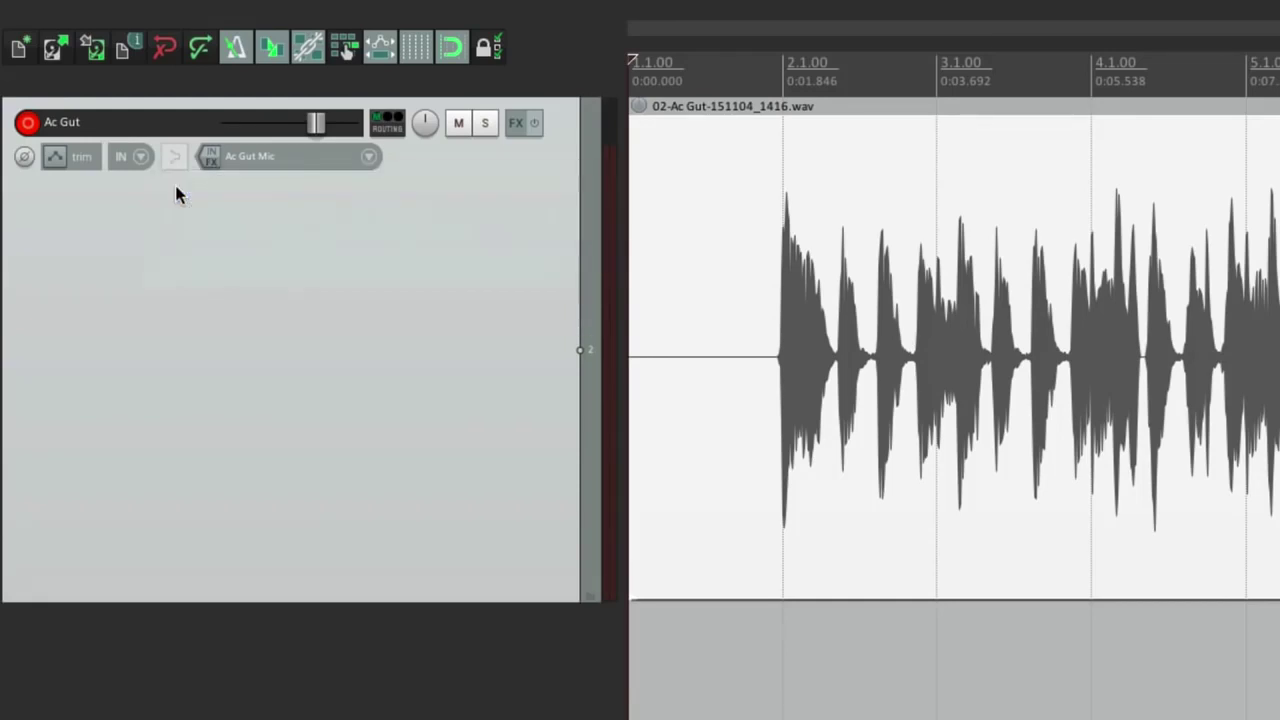
- Delete the recorded guitar take and return the edit cursor to the project start
click(786, 218)
key(Delete)
key(Home)
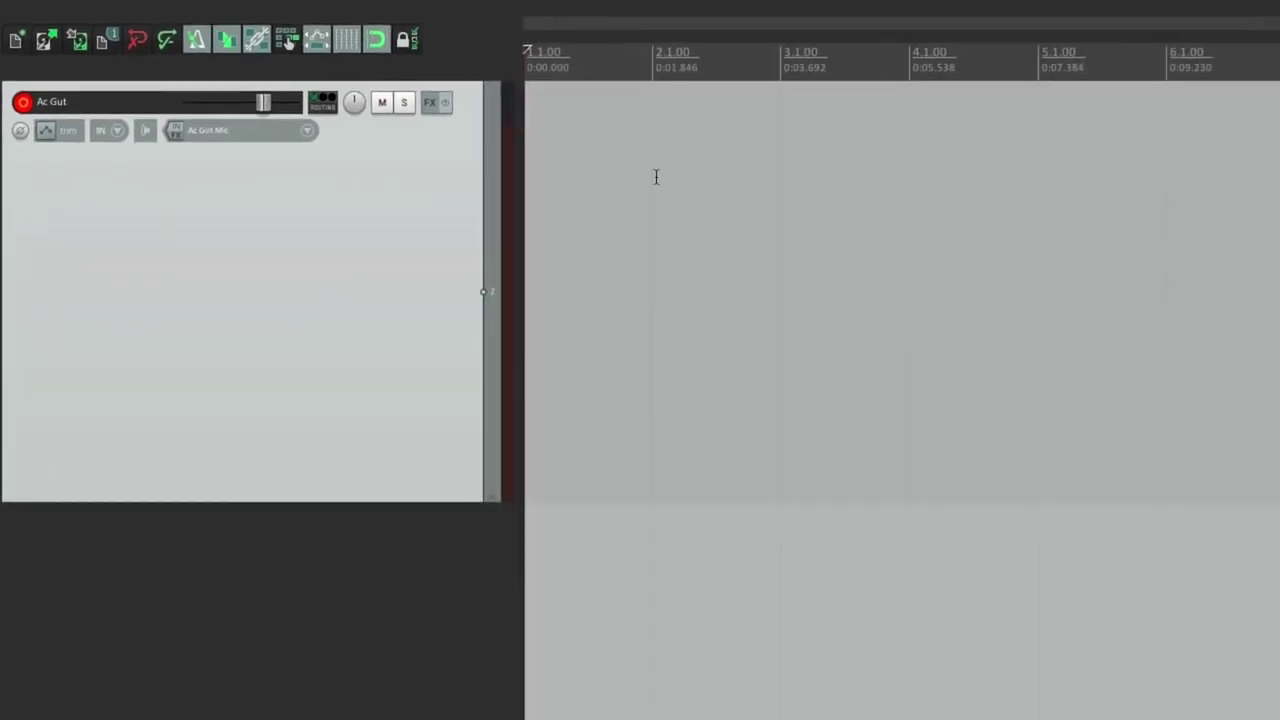
- Record a test take on the Ac Gut track with input monitoring on, and undo the recording
key(ctrl+r)
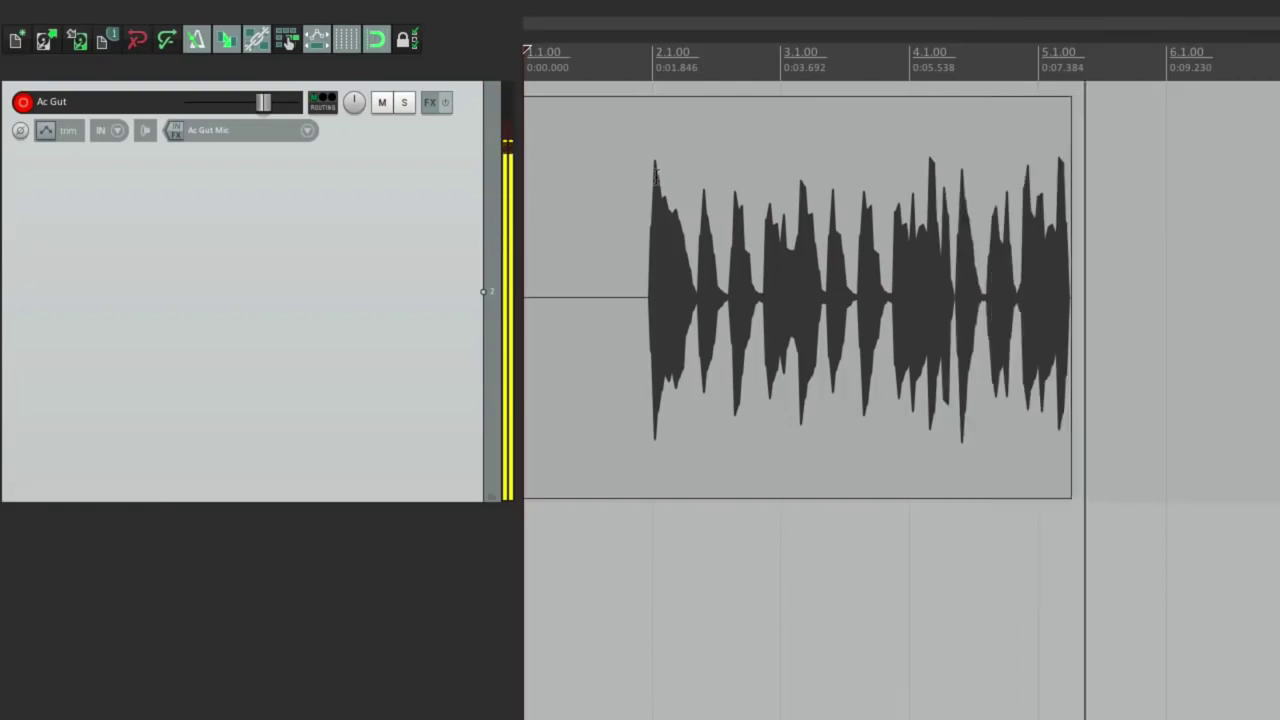
key(space)
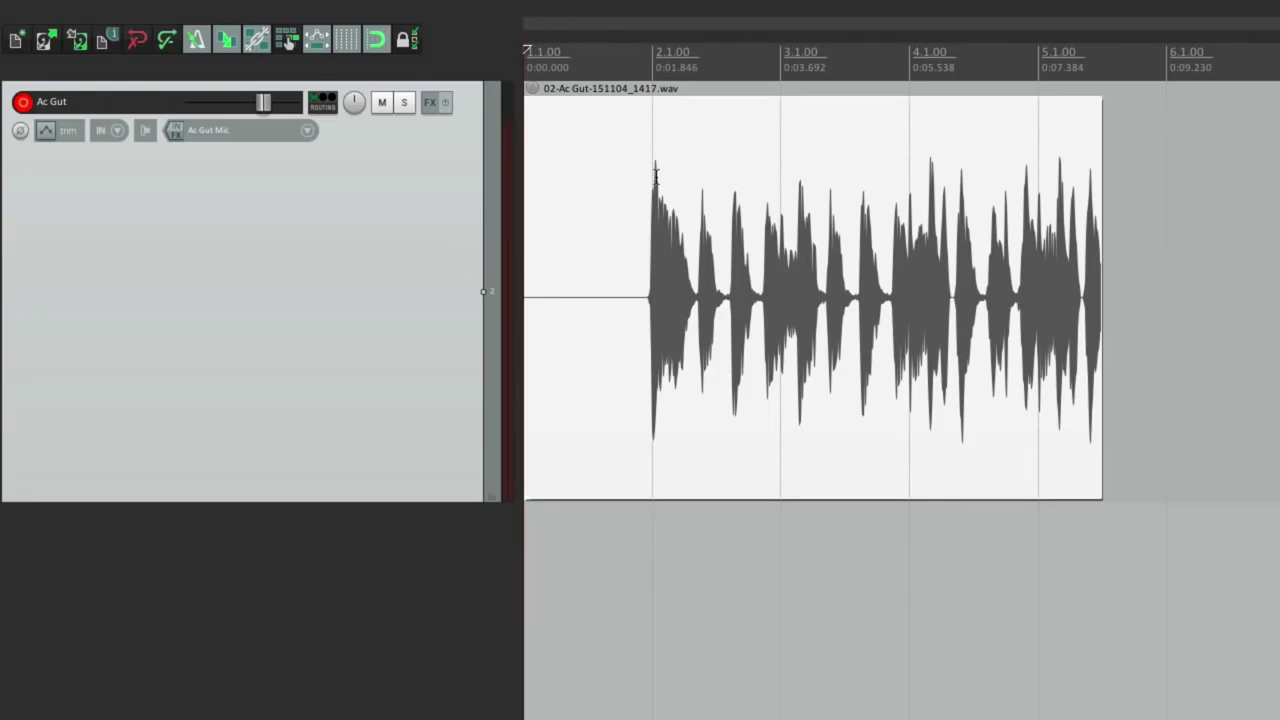
key(ctrl+z)
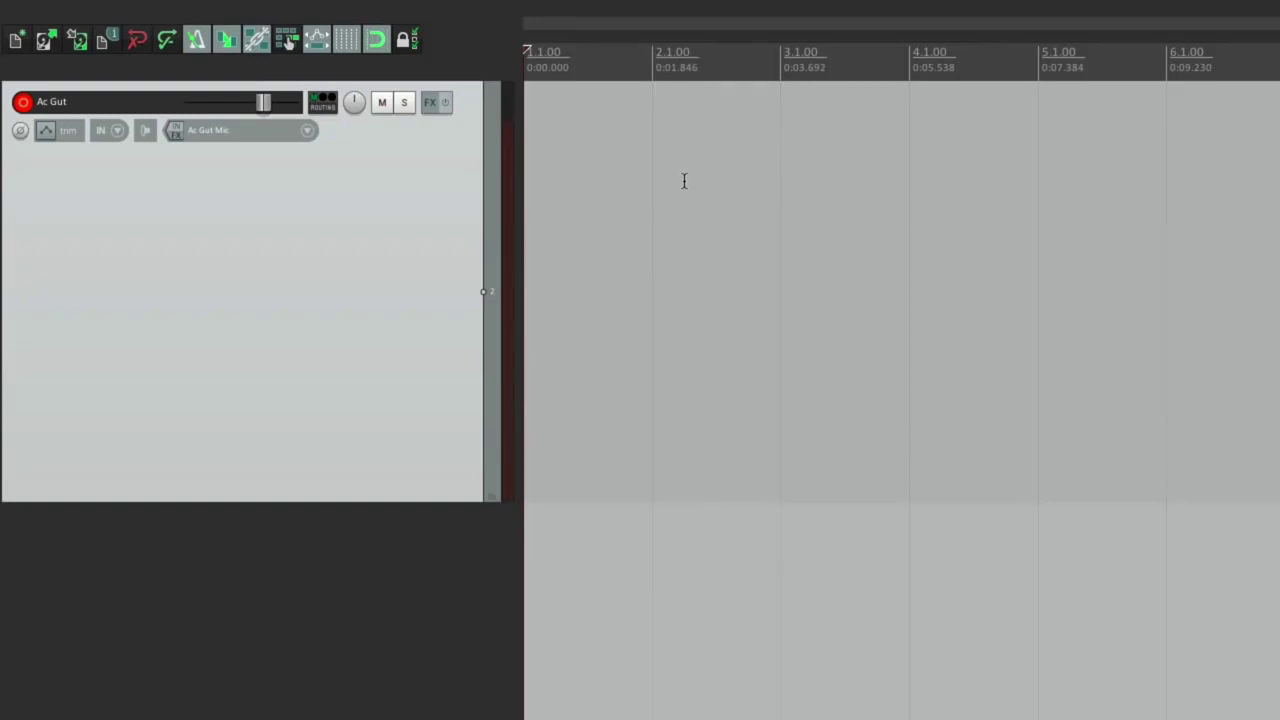
- Run the empty project in playback to hear the live input with Monitor Input on, and stop
key(space)
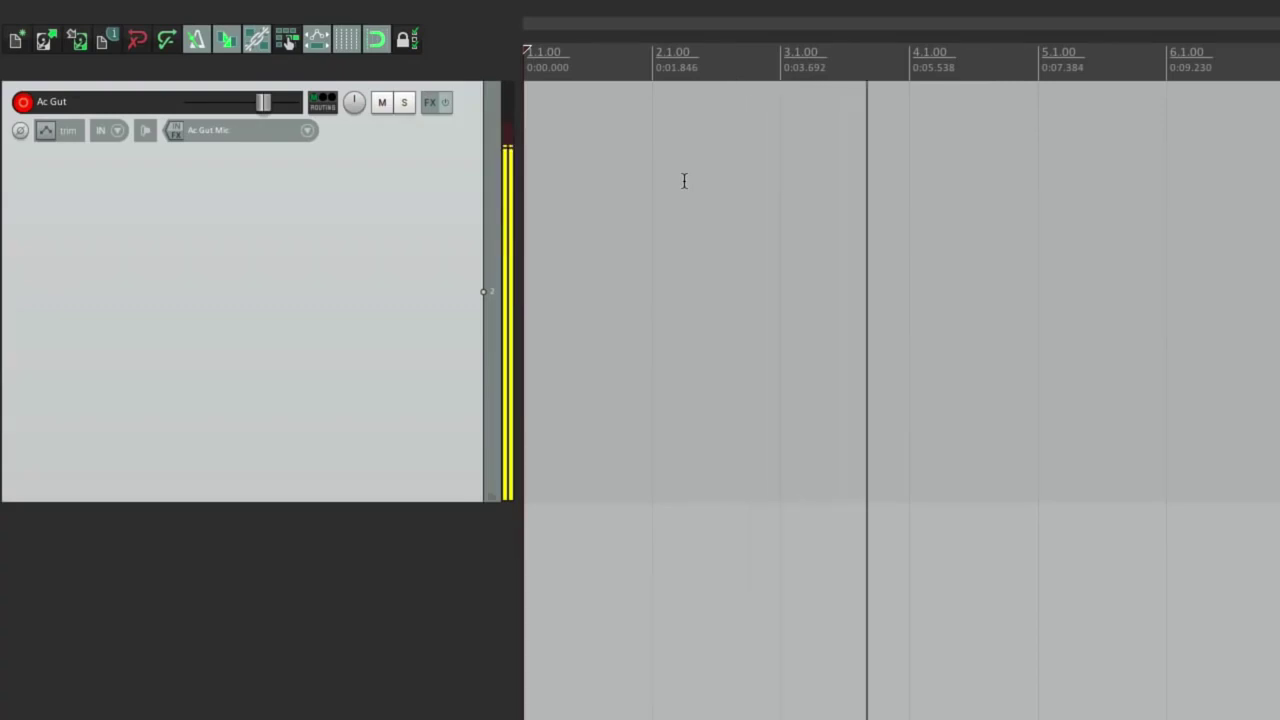
key(space)
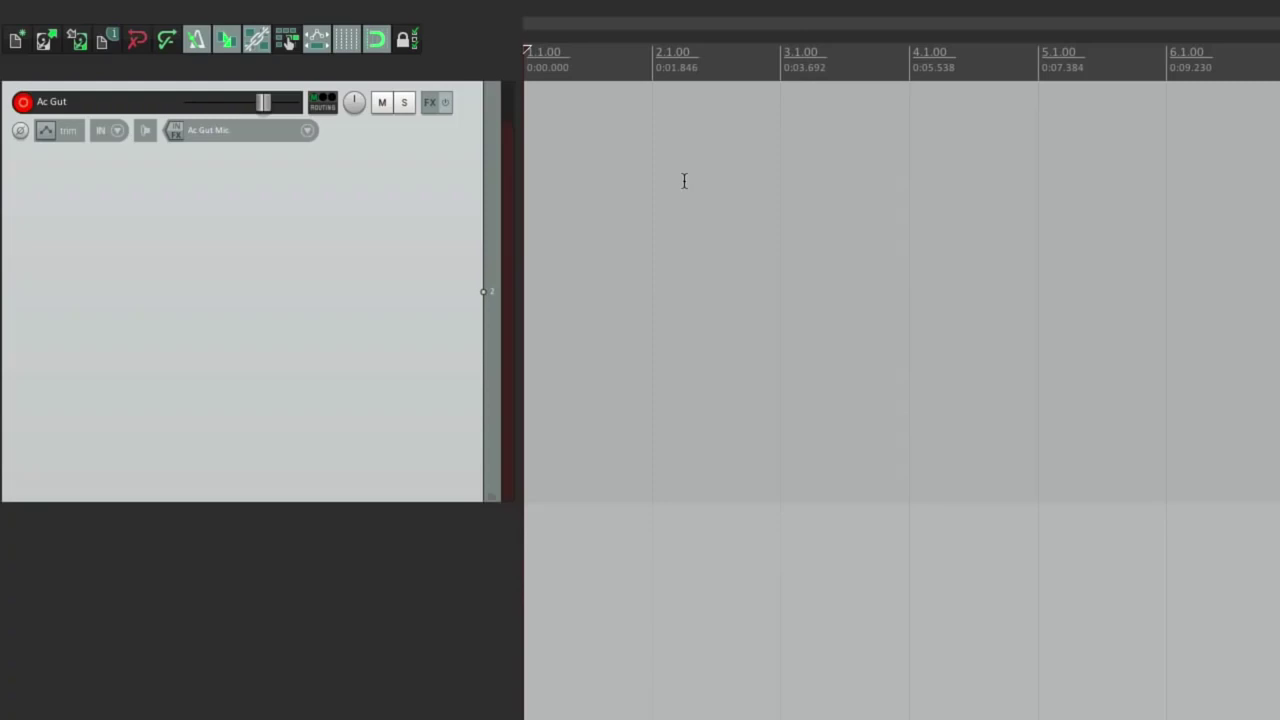
- Switch the Ac Gut track to Monitor Input (Tape Auto Style) and run playback to check the live input
click(145, 130)
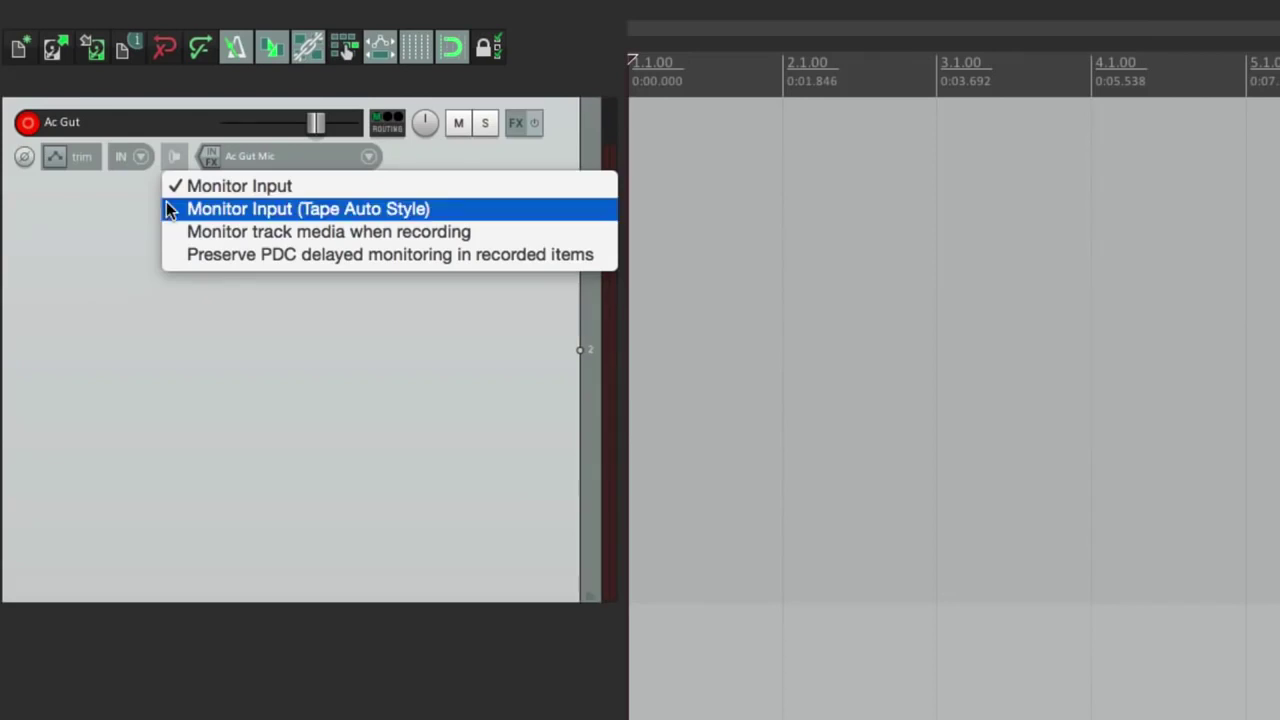
click(168, 209)
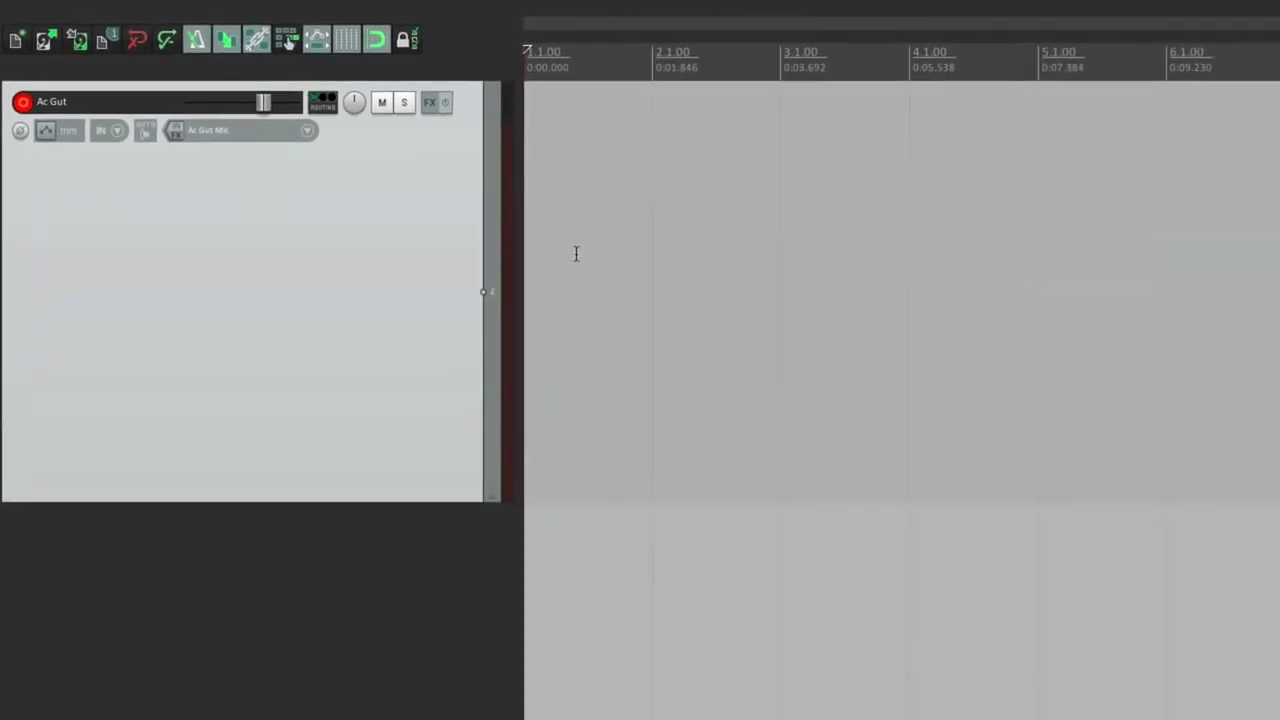
key(space)
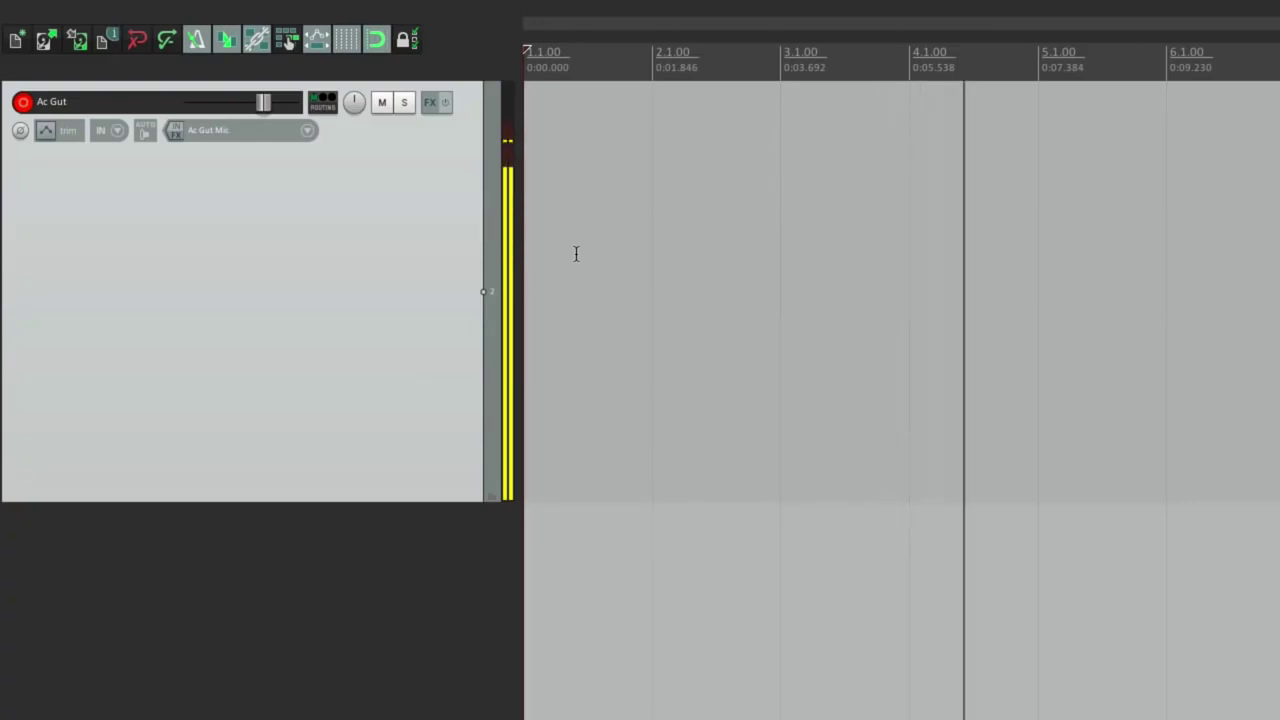
key(space)
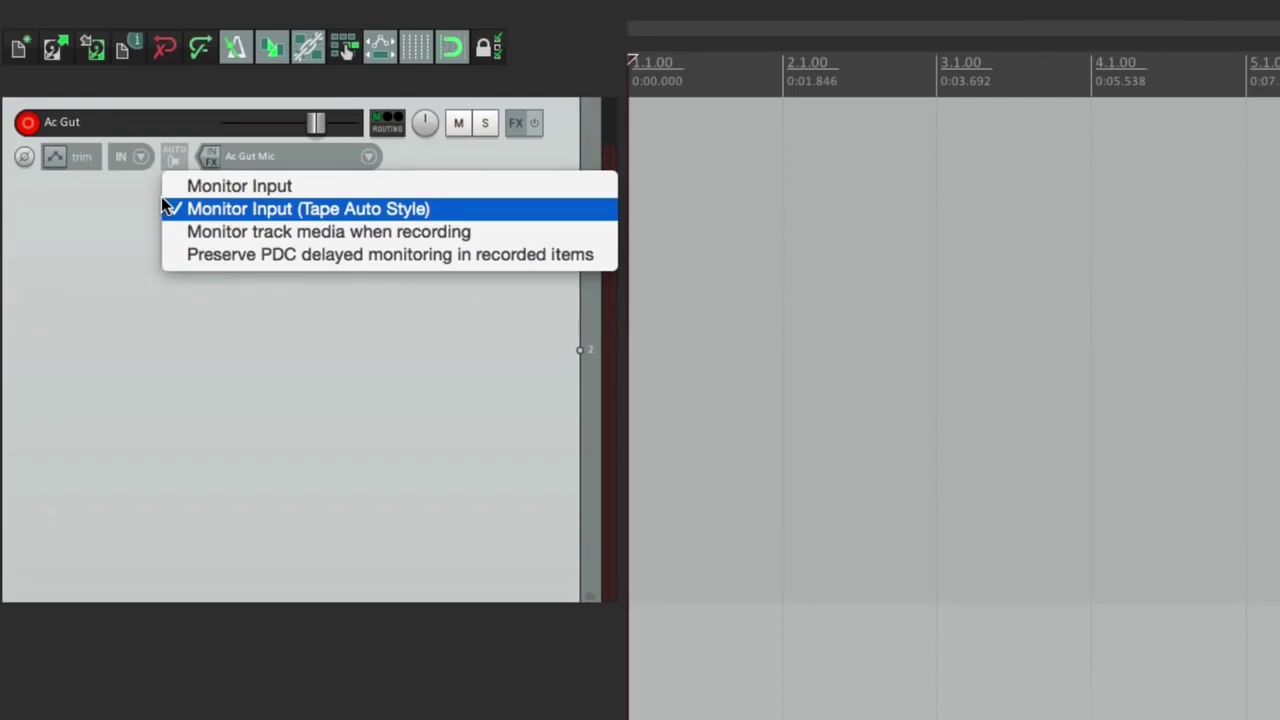
click(355, 358)
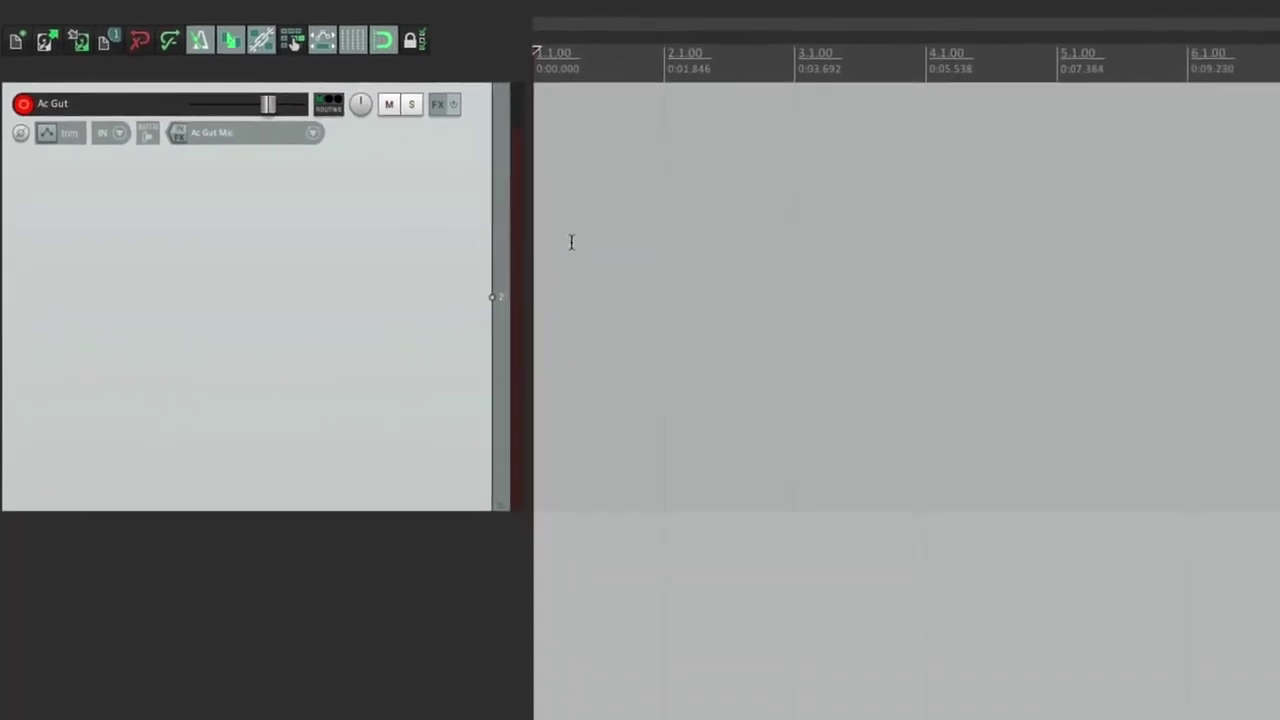
- Record from the project start, punching out in bar 4, back in during bar 7 and stopping in bar 9, and undo the recordings
key(ctrl+r)
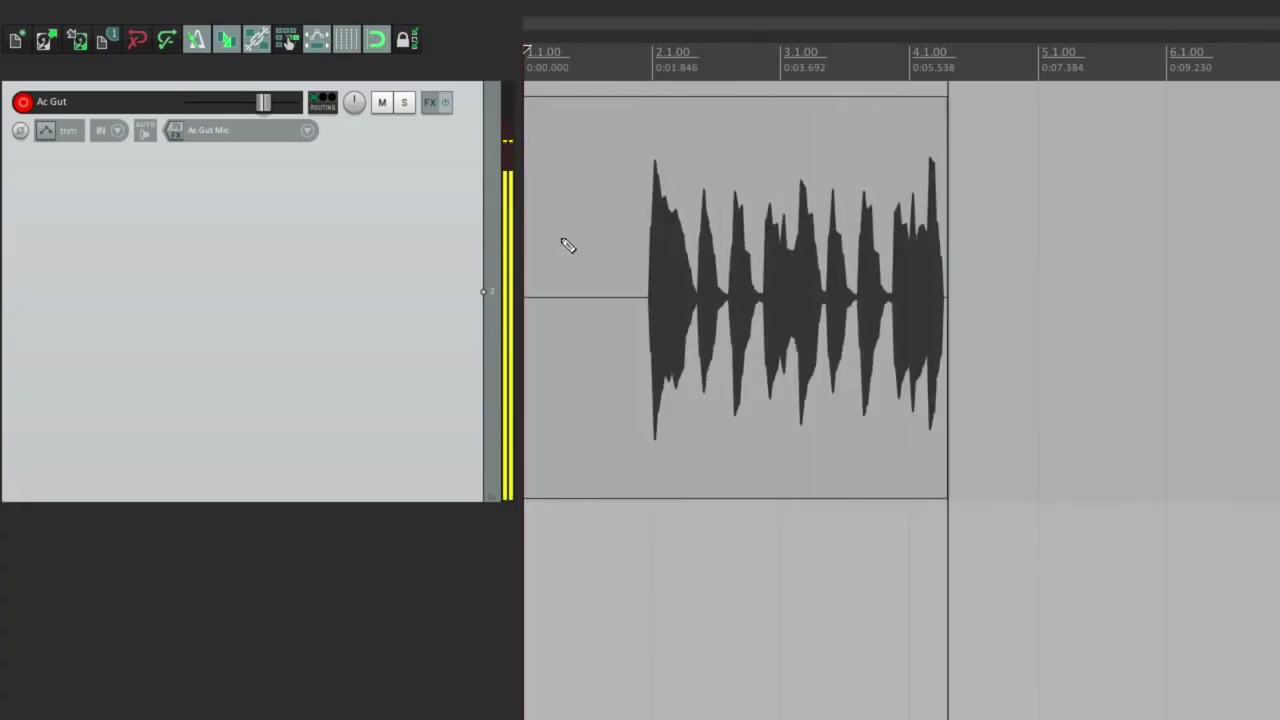
key(ctrl+r)
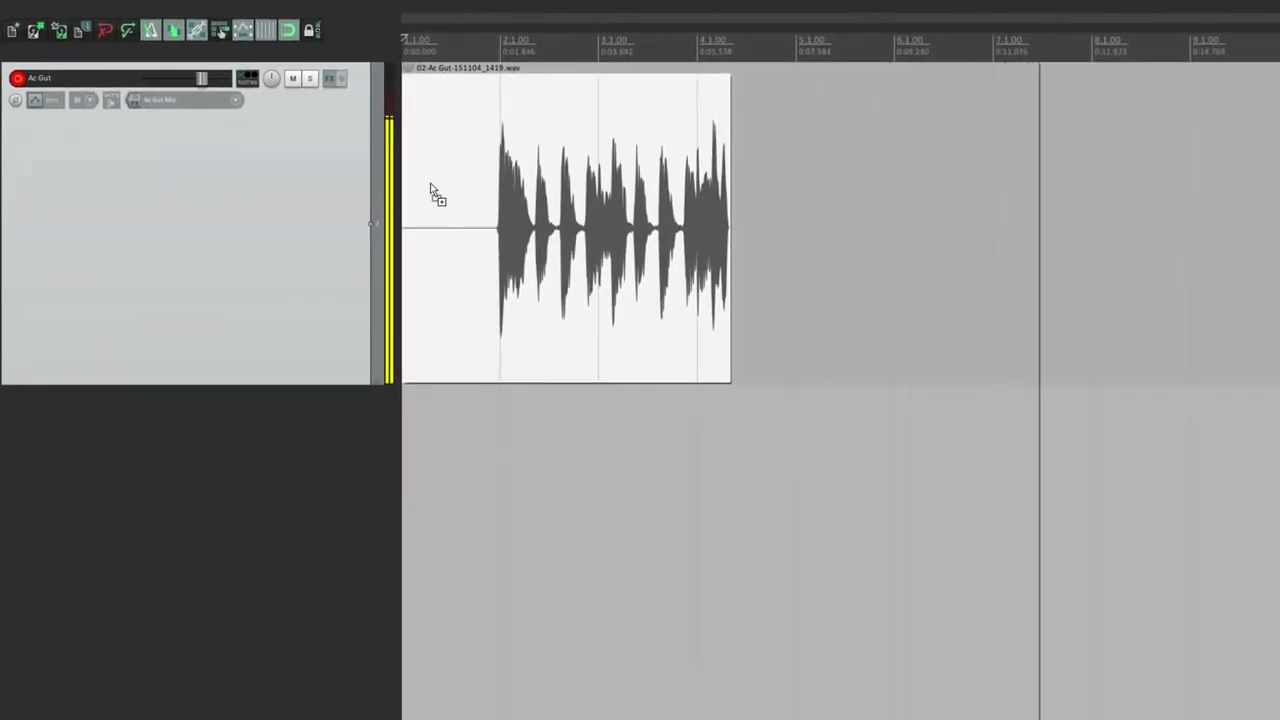
key(ctrl+r)
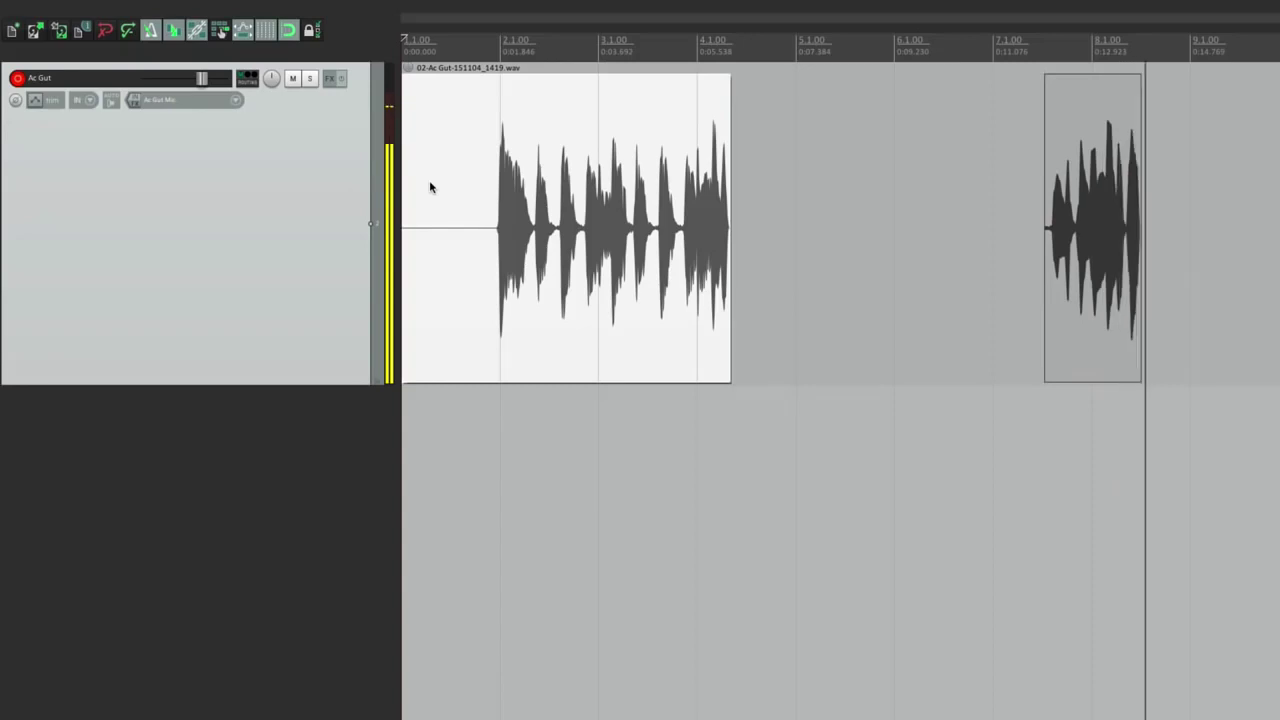
key(space)
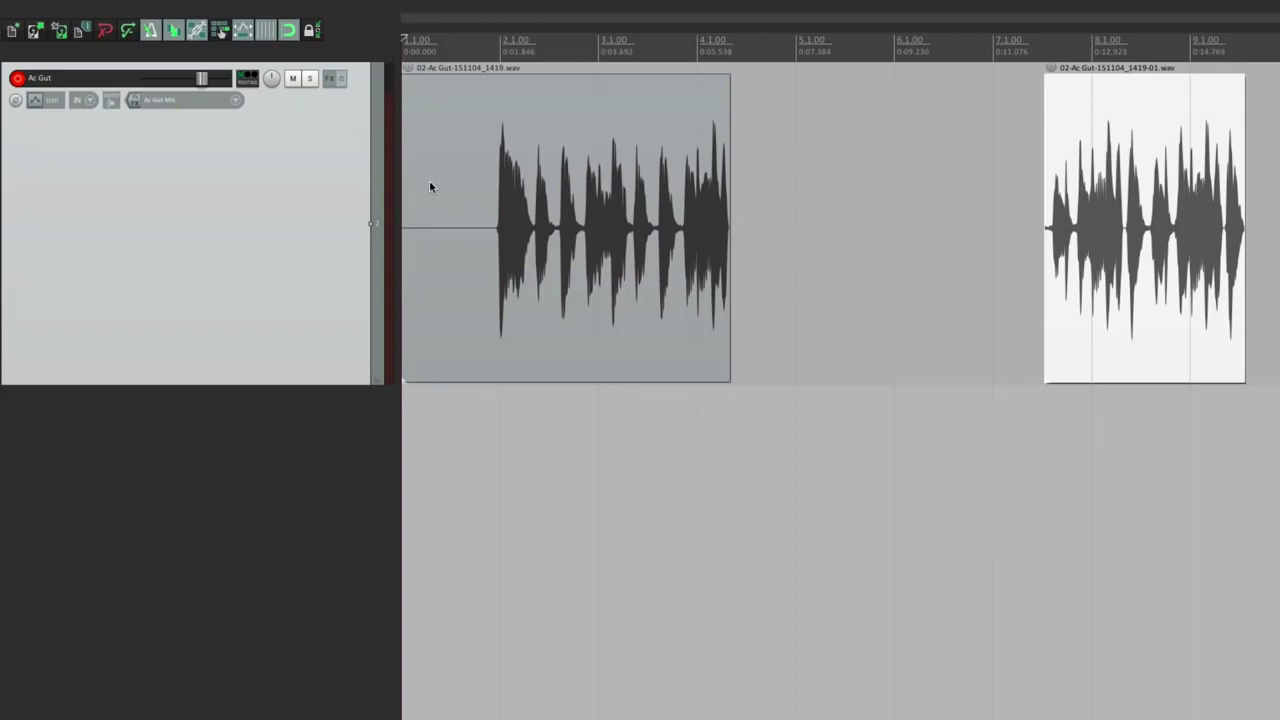
click(321, 195)
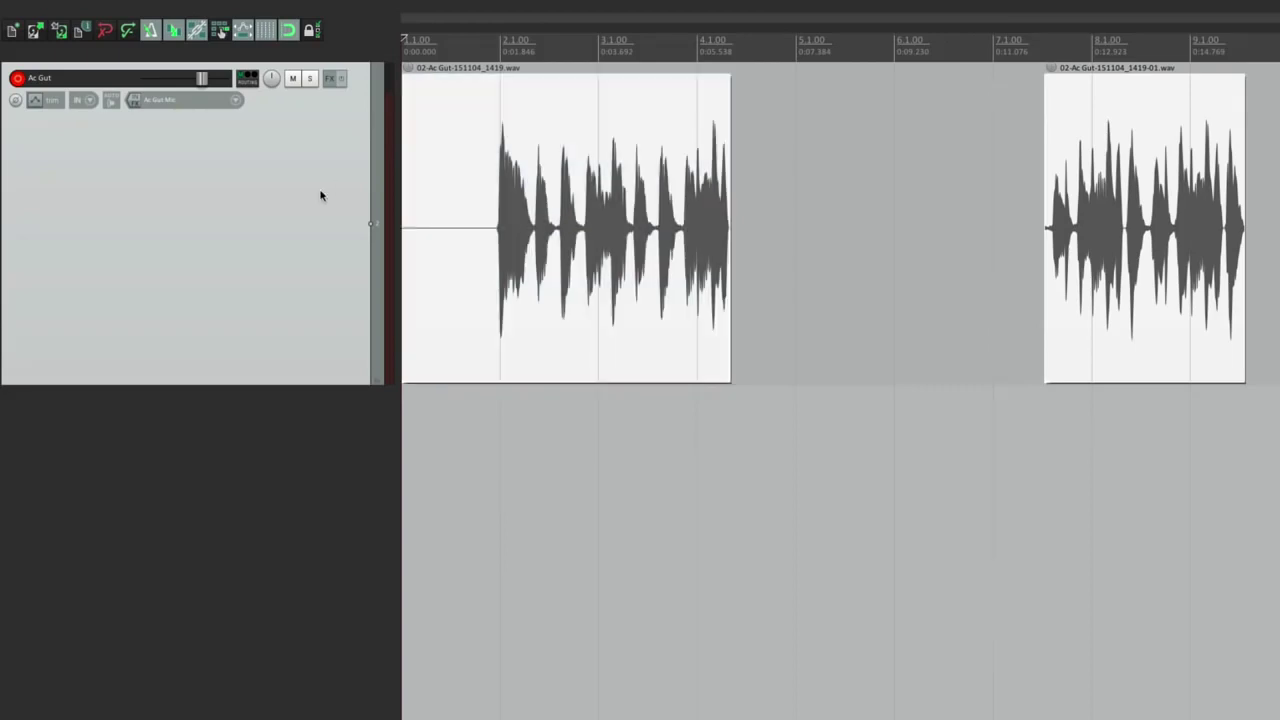
key(ctrl+z)
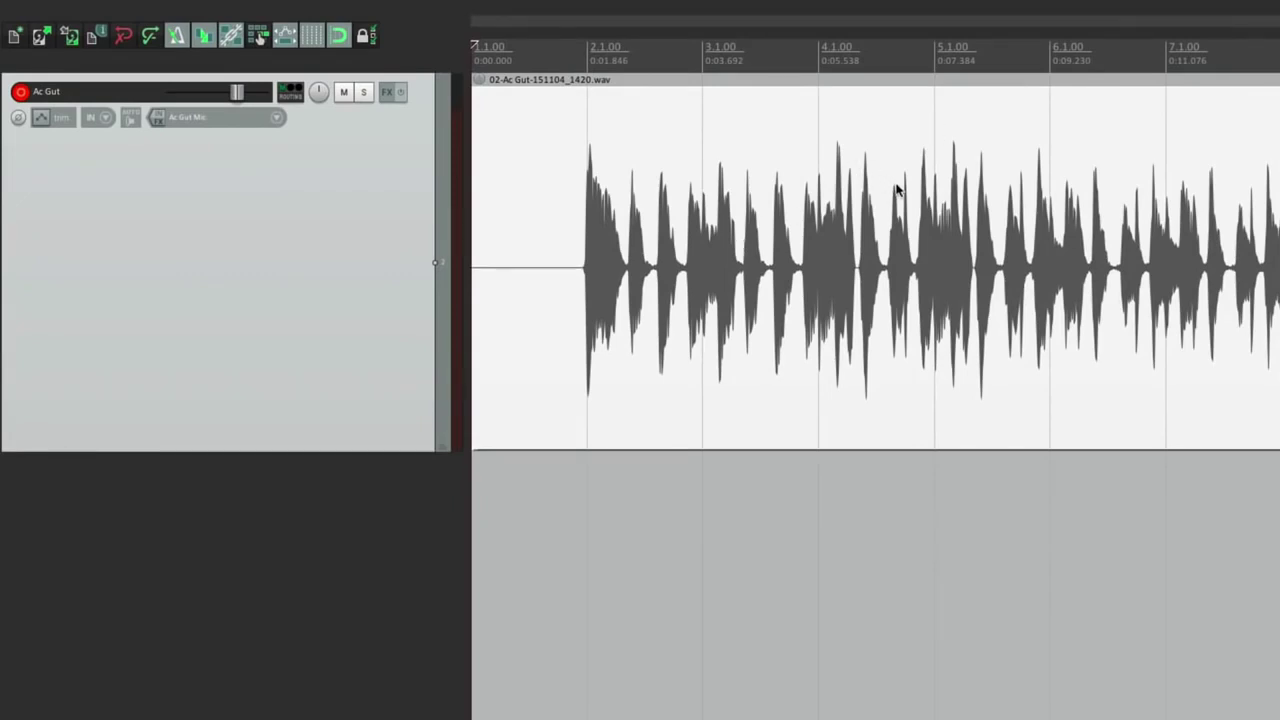
click(1014, 137)
click(868, 136)
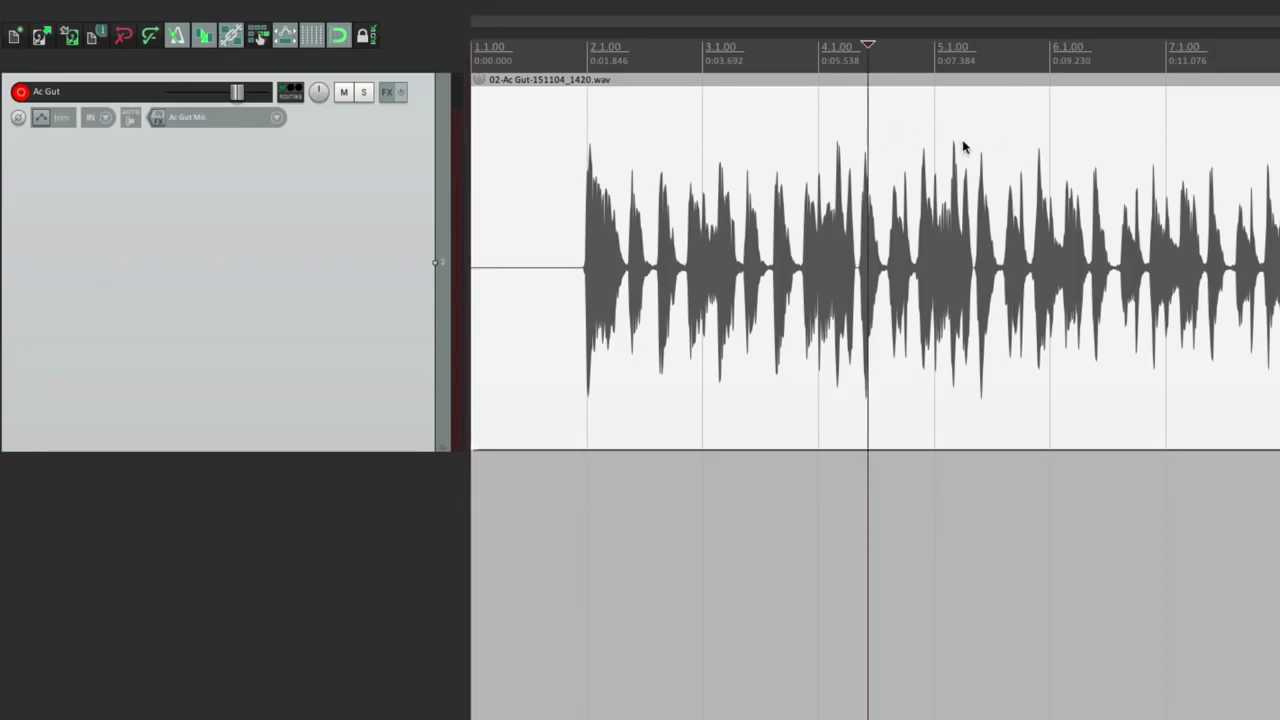
click(574, 532)
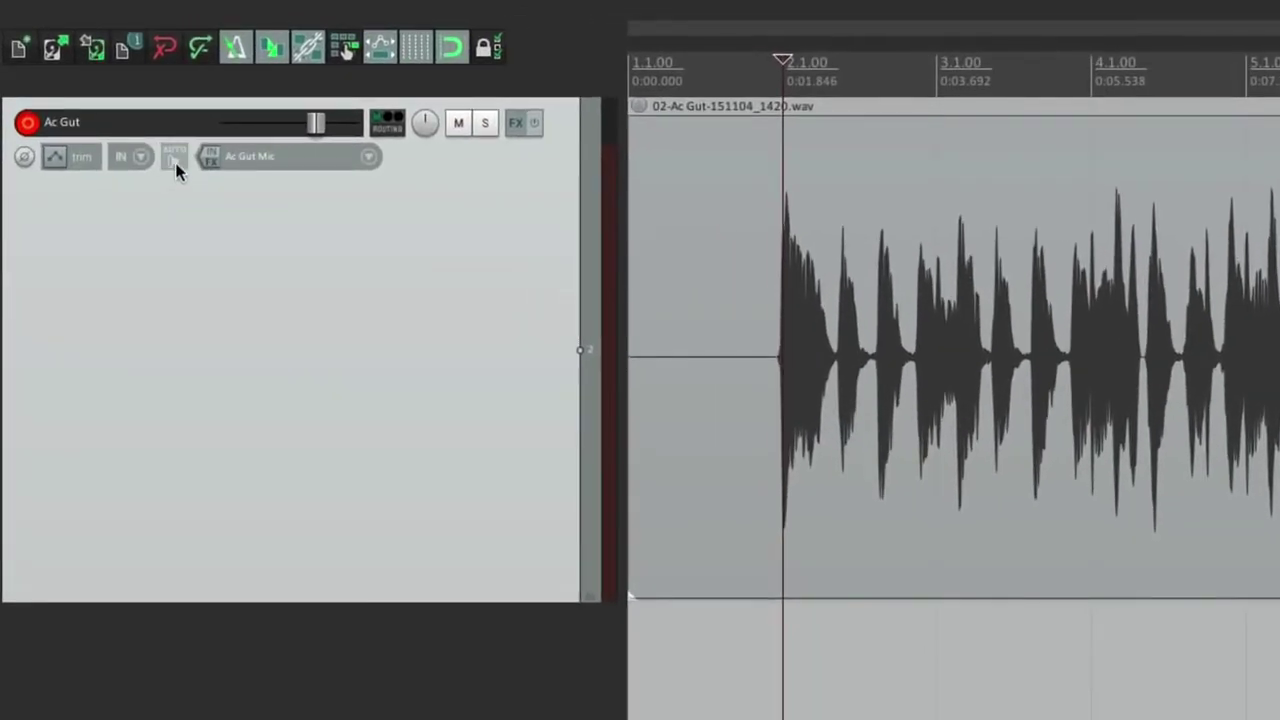
- Check which monitoring option is active for the Ac Gut track while its record monitoring is in Auto mode
right_click(131, 119)
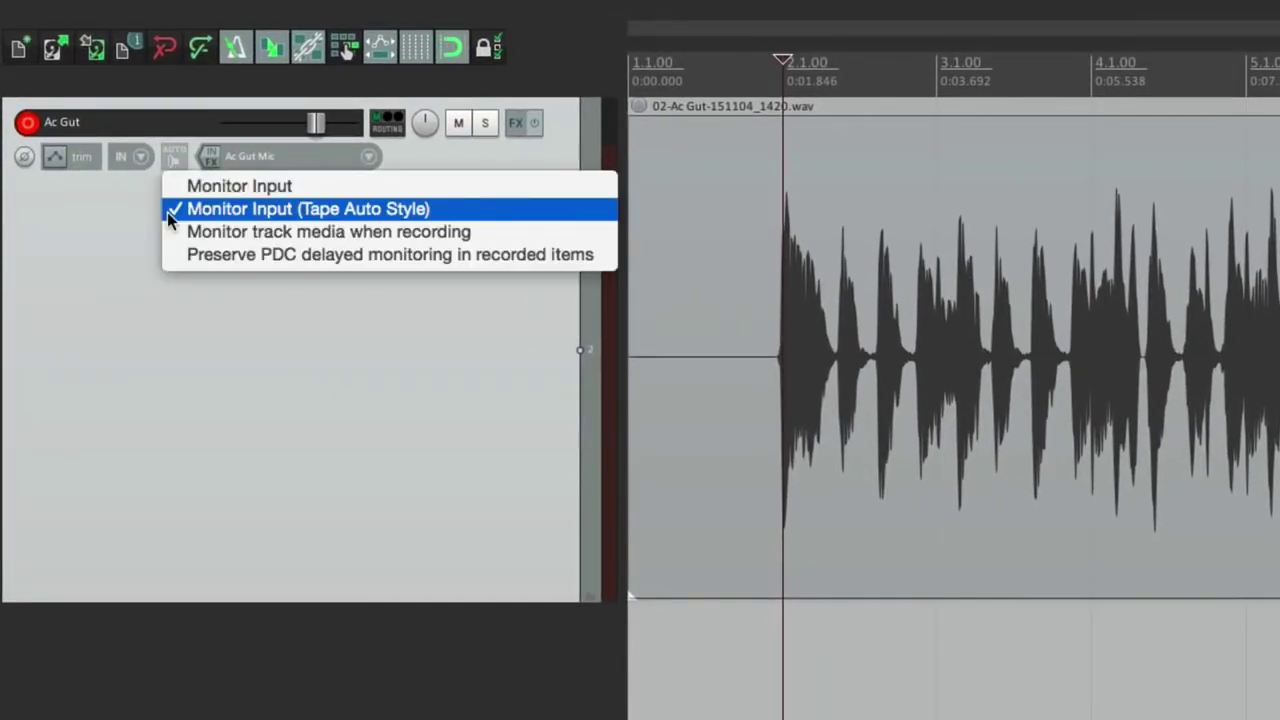
click(168, 212)
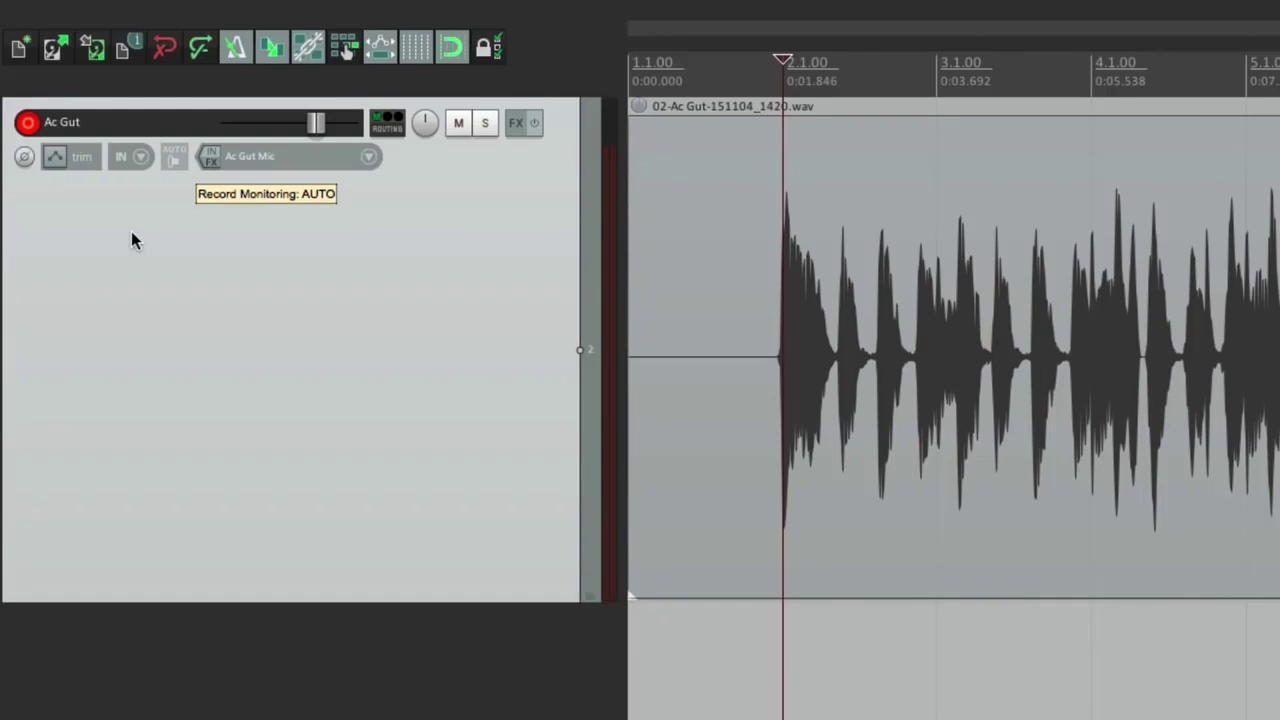
right_click(175, 158)
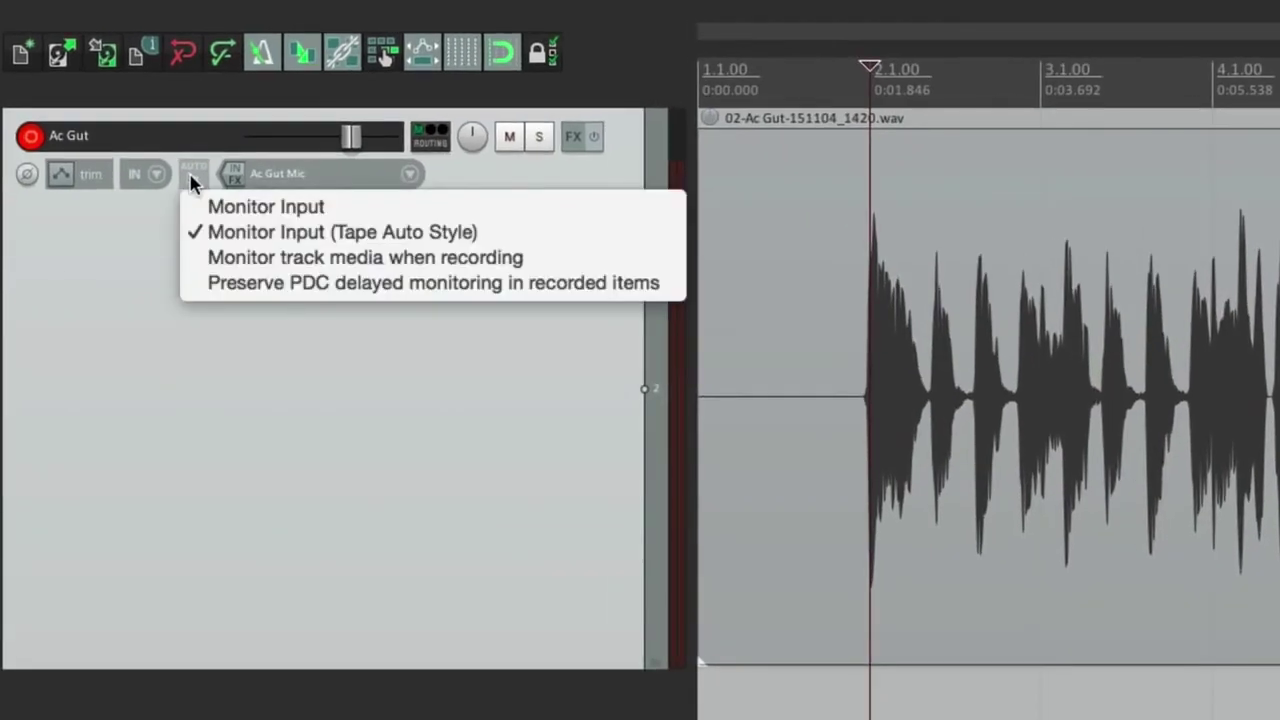
click(158, 272)
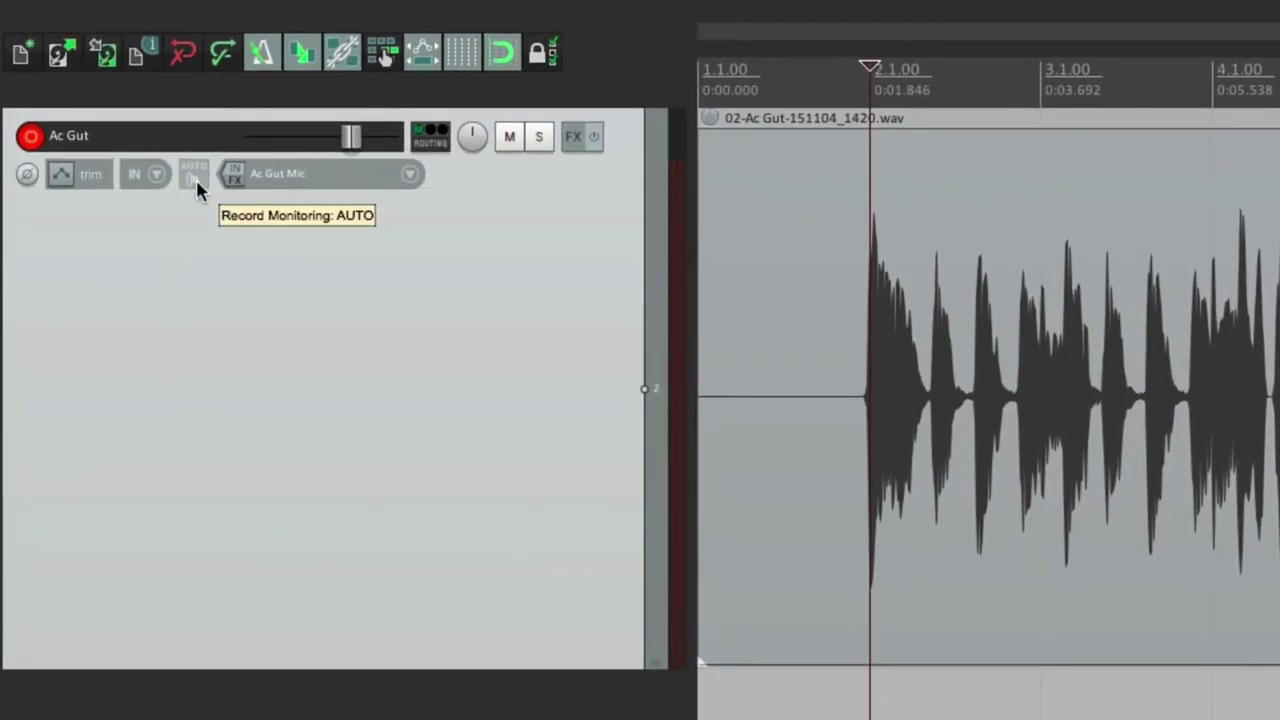
- Cycle the Ac Gut track's record monitoring through off, on and back to Auto, checking the matching monitoring options
click(195, 177)
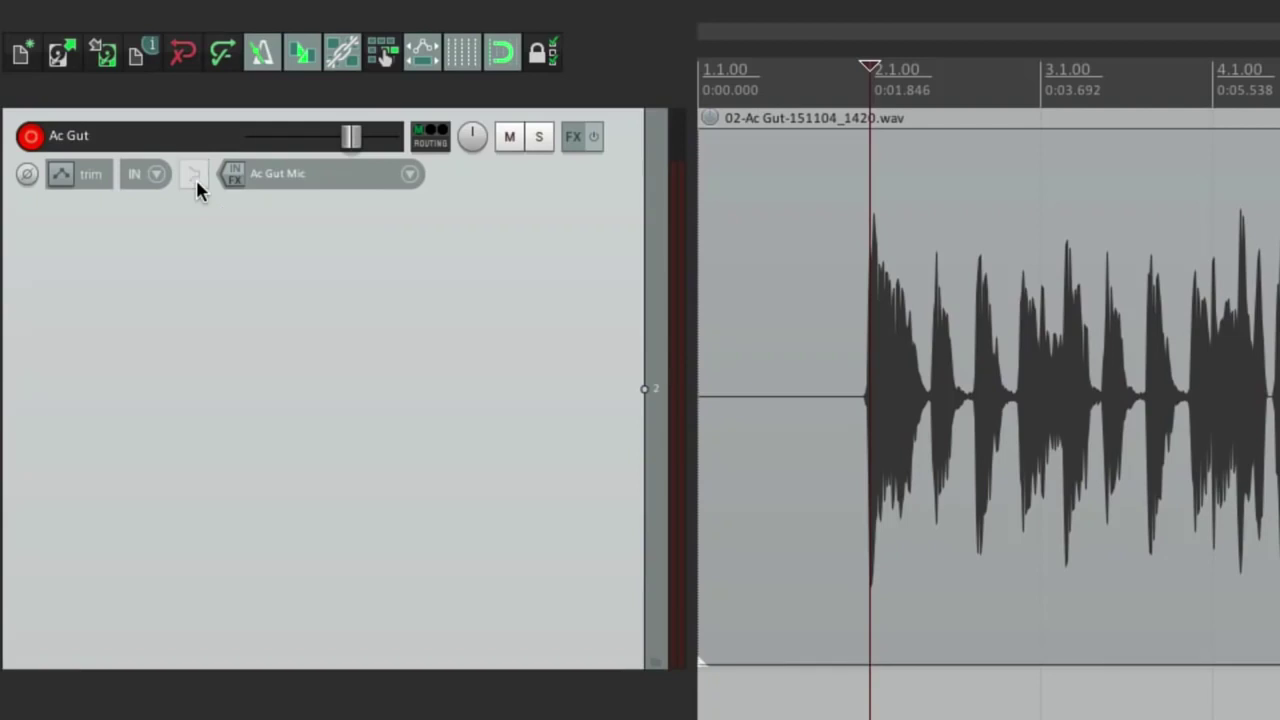
right_click(196, 178)
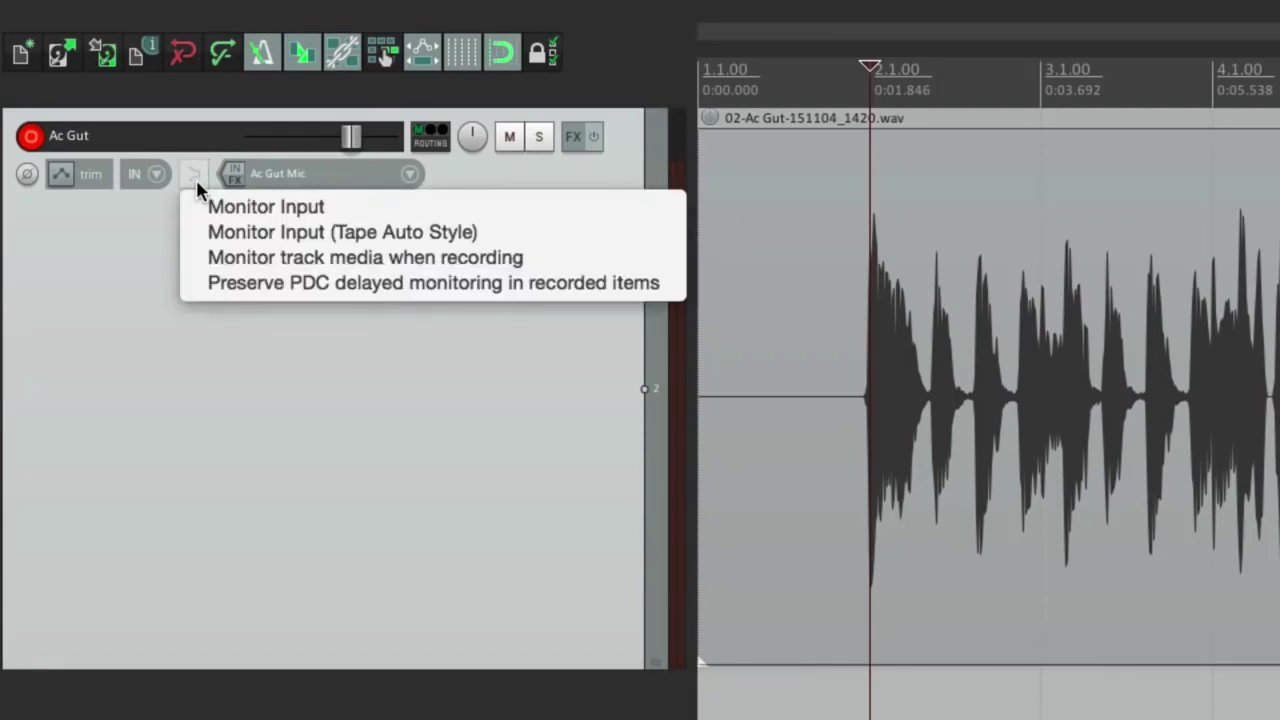
click(141, 223)
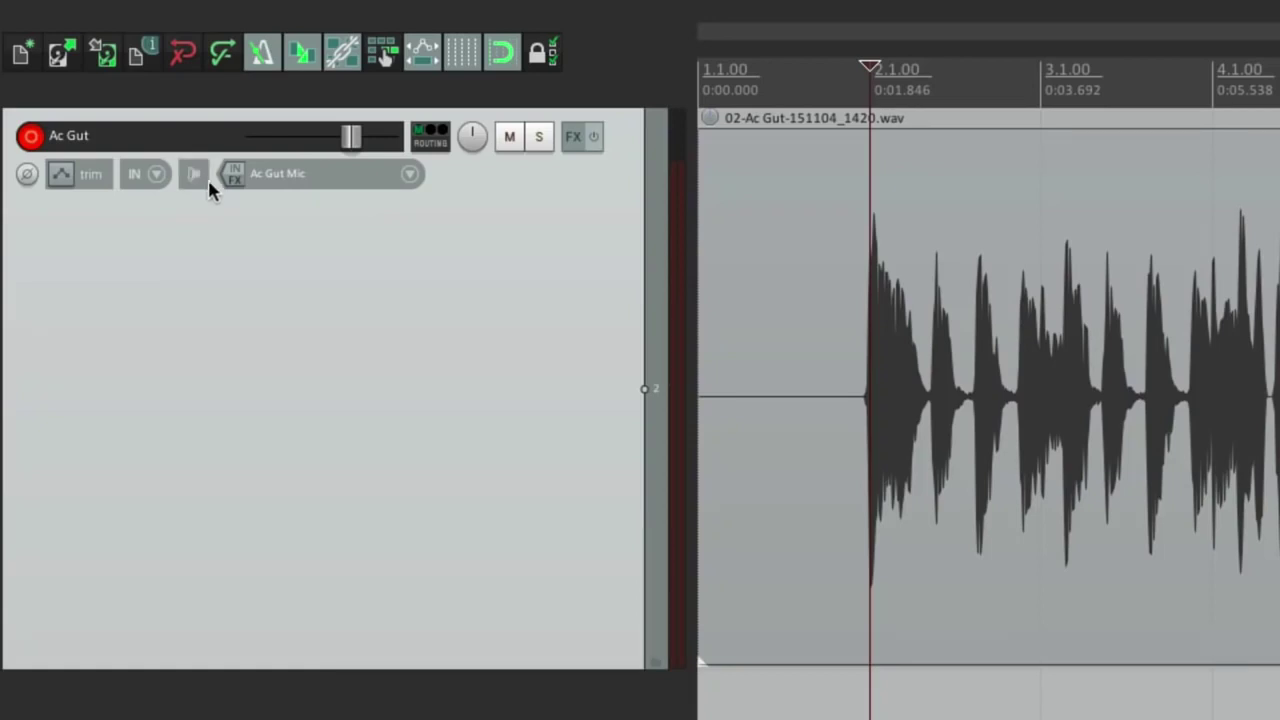
right_click(200, 177)
click(149, 234)
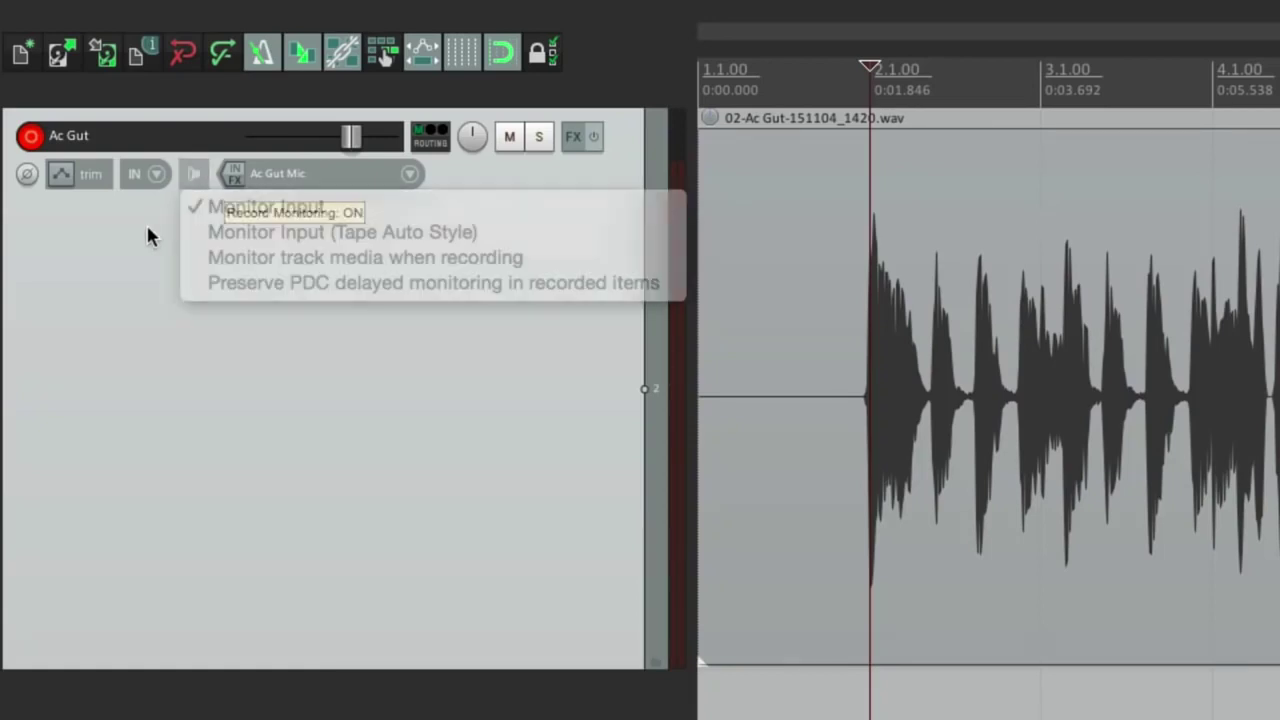
click(194, 176)
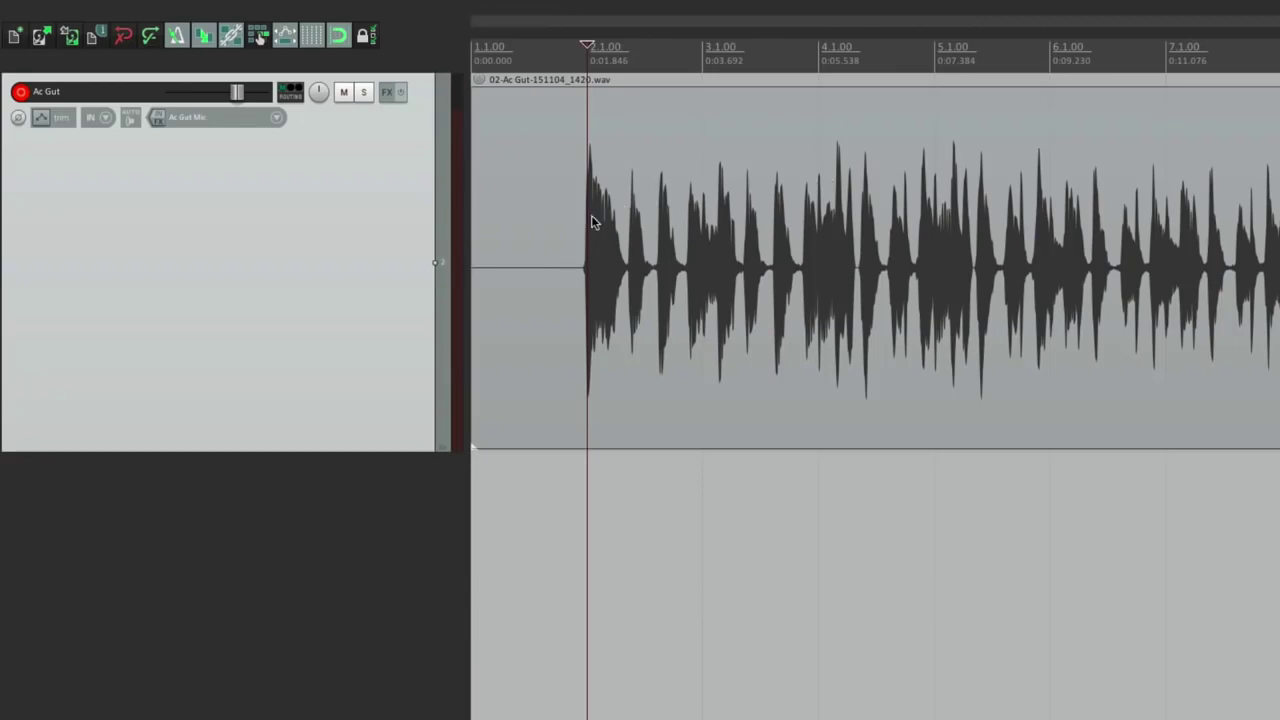
- Play the Ac Gut track from just before bar 2, punch in a recording from about bar 4 to bar 6, and stop
click(571, 231)
key(space)
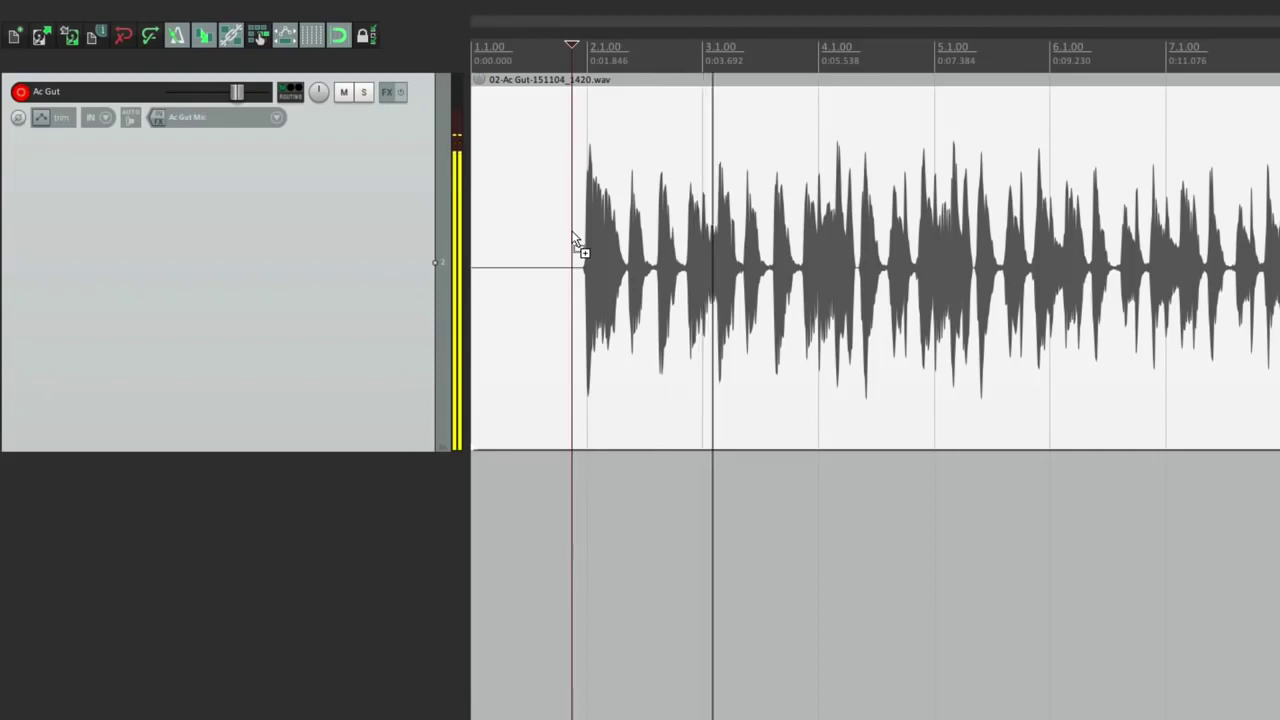
key(ctrl+r)
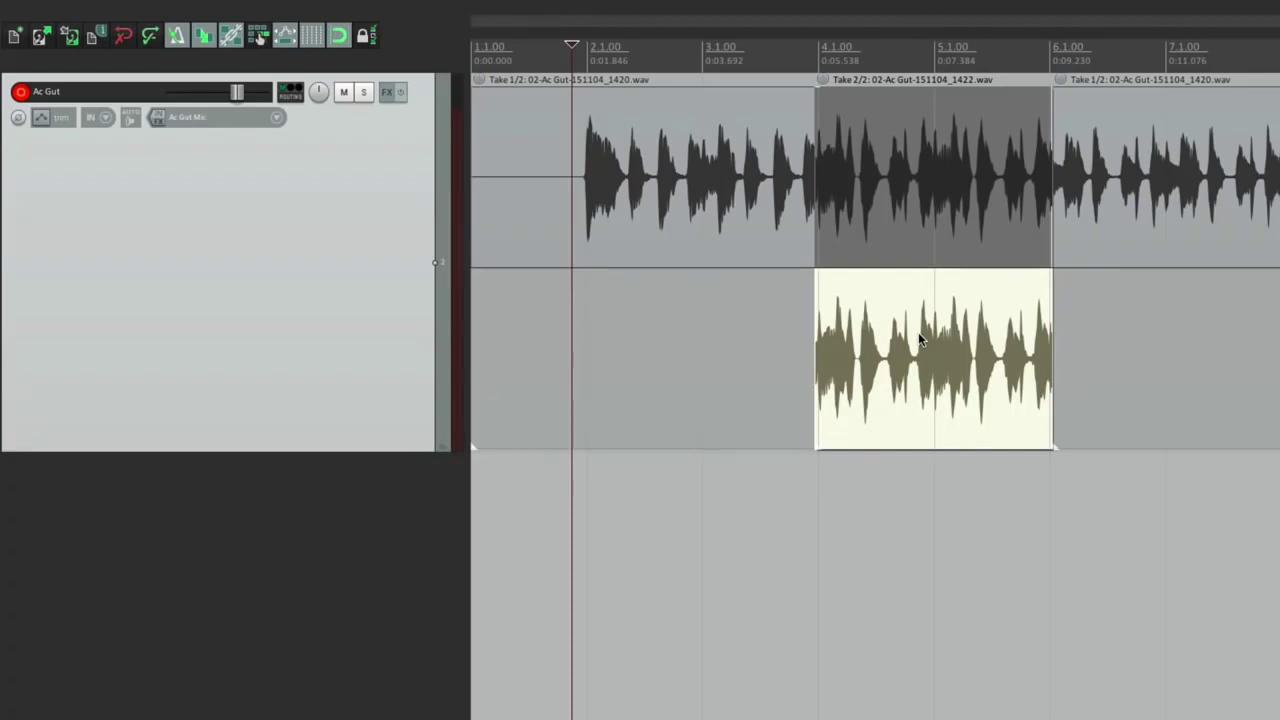
- Activate the punched-in second take for bars 4 to 6, and switch that section back to the original first take
click(722, 520)
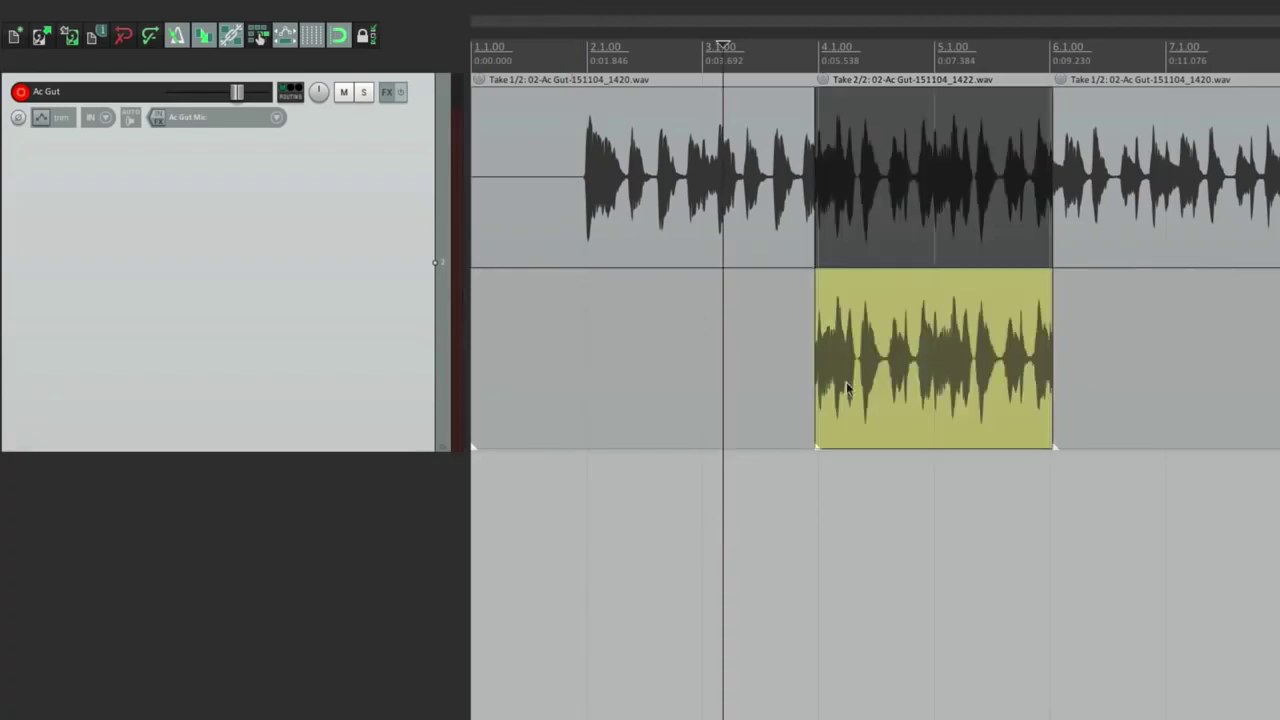
click(865, 320)
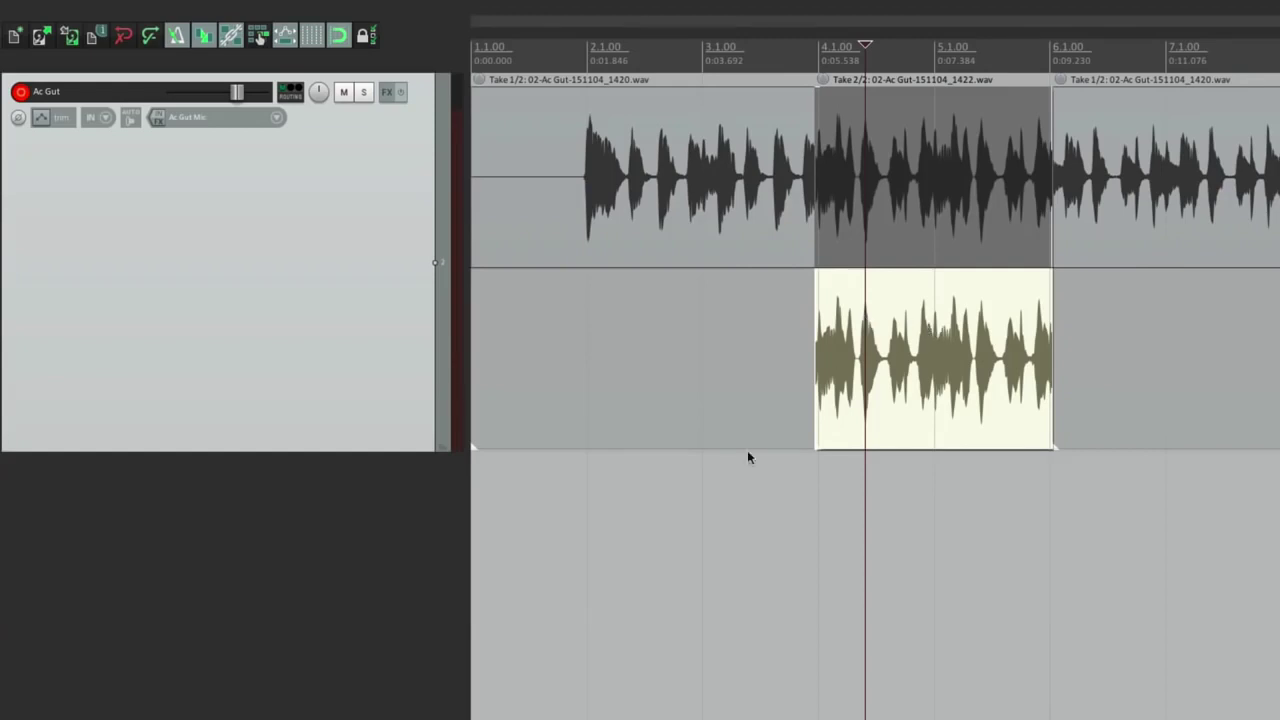
click(703, 500)
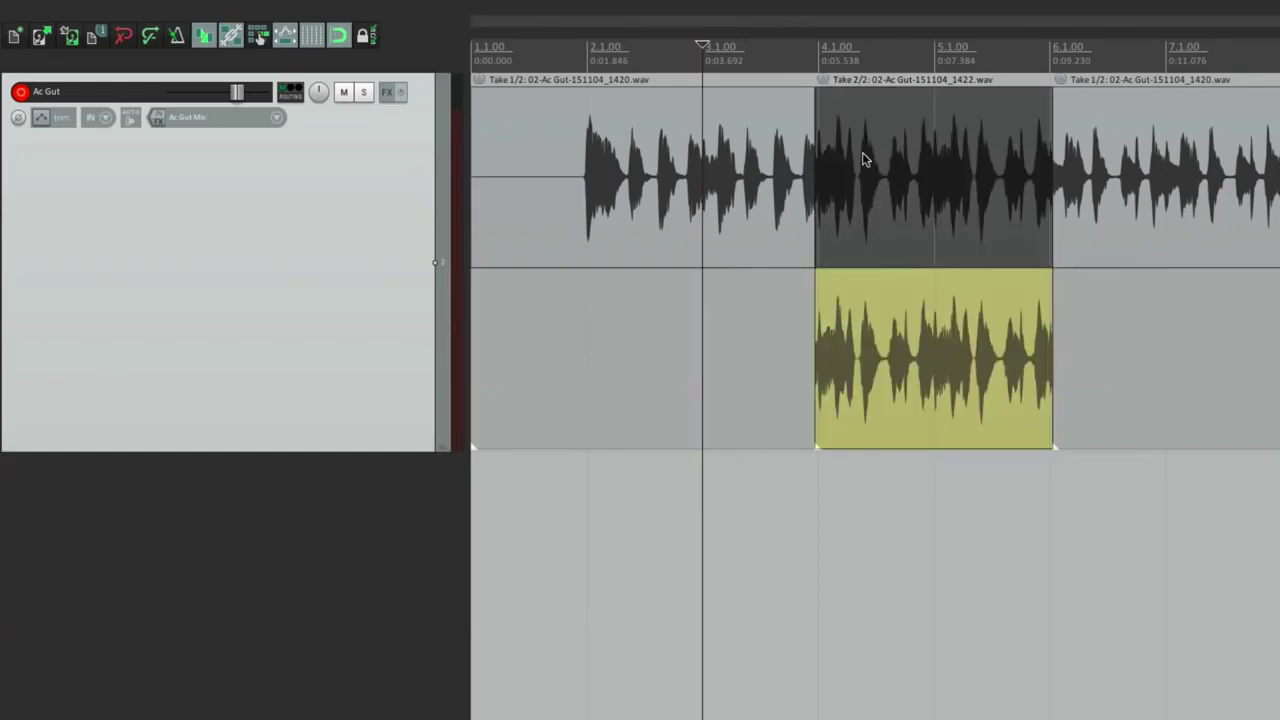
click(864, 158)
click(696, 488)
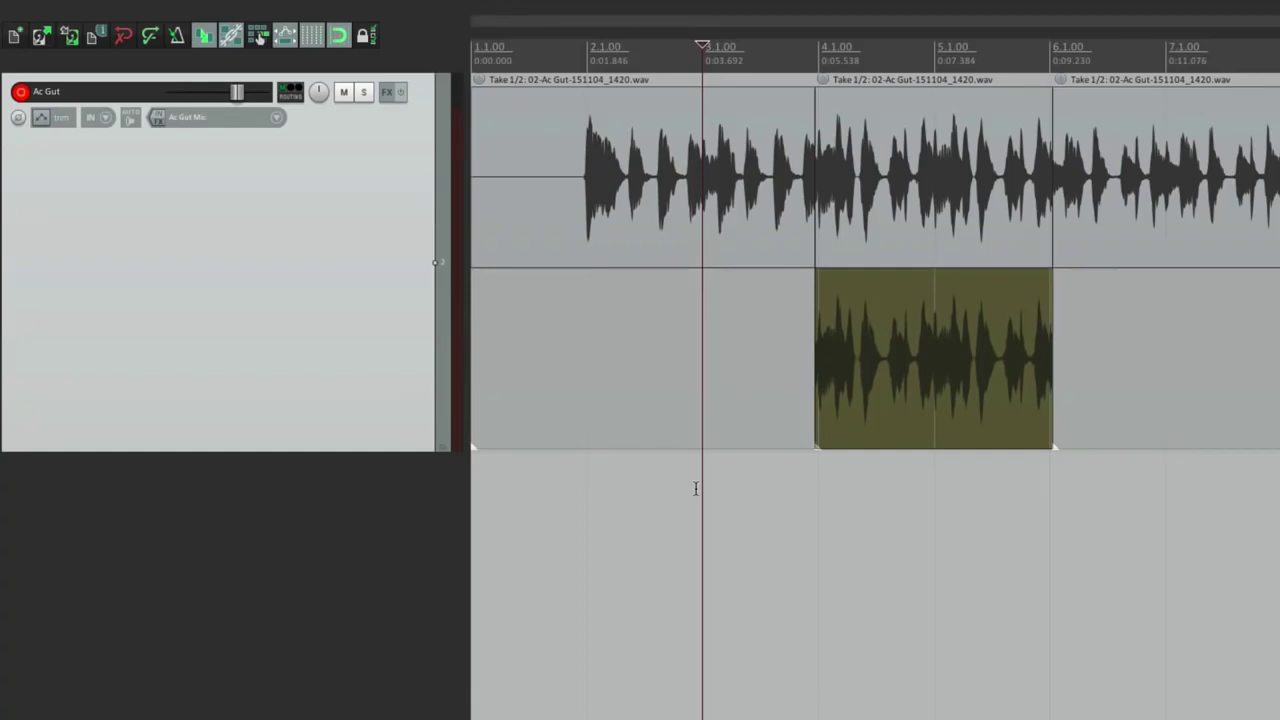
- Set new recordings that overlap existing media items to trim the existing items behind them (tape mode)
click(376, 13)
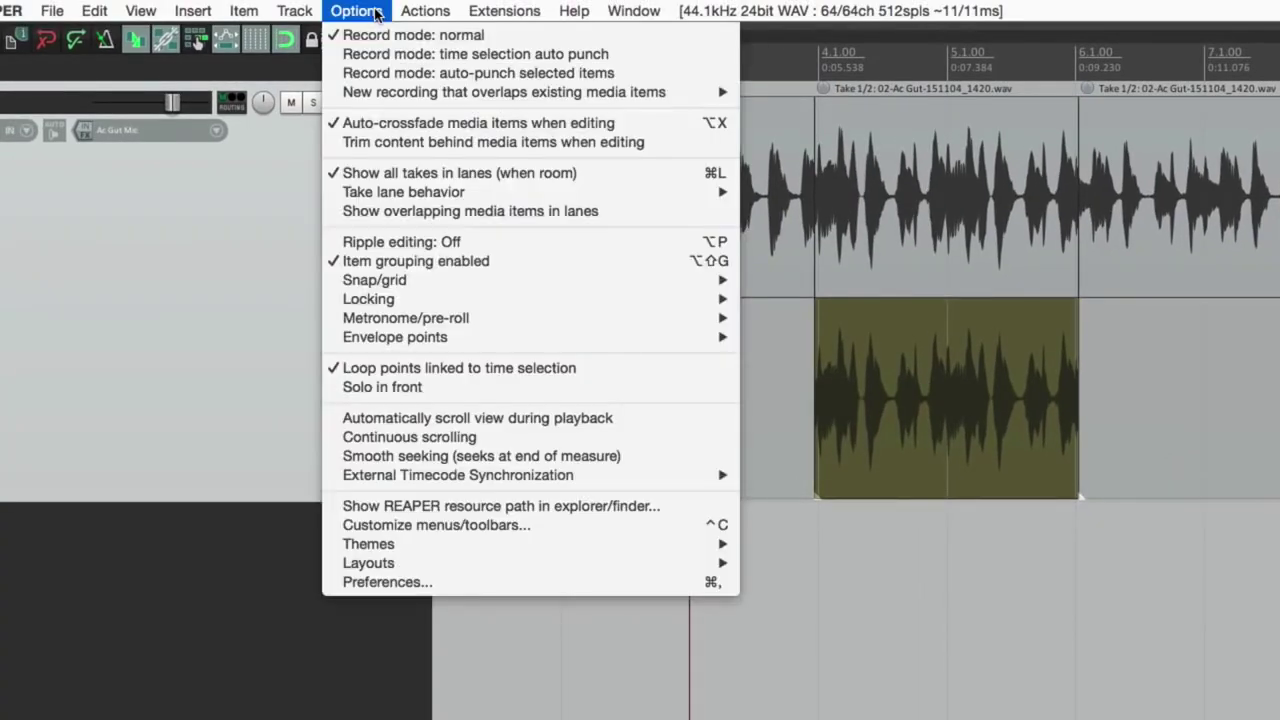
mouse_move(347, 96)
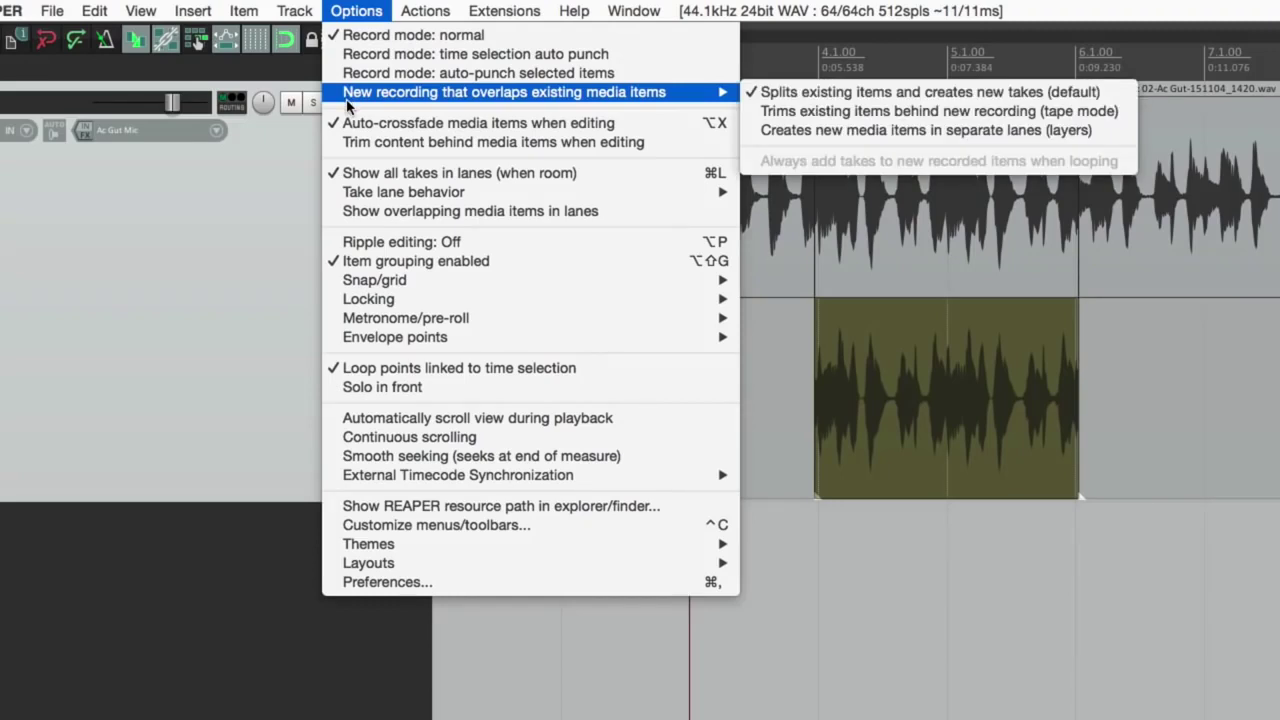
click(749, 111)
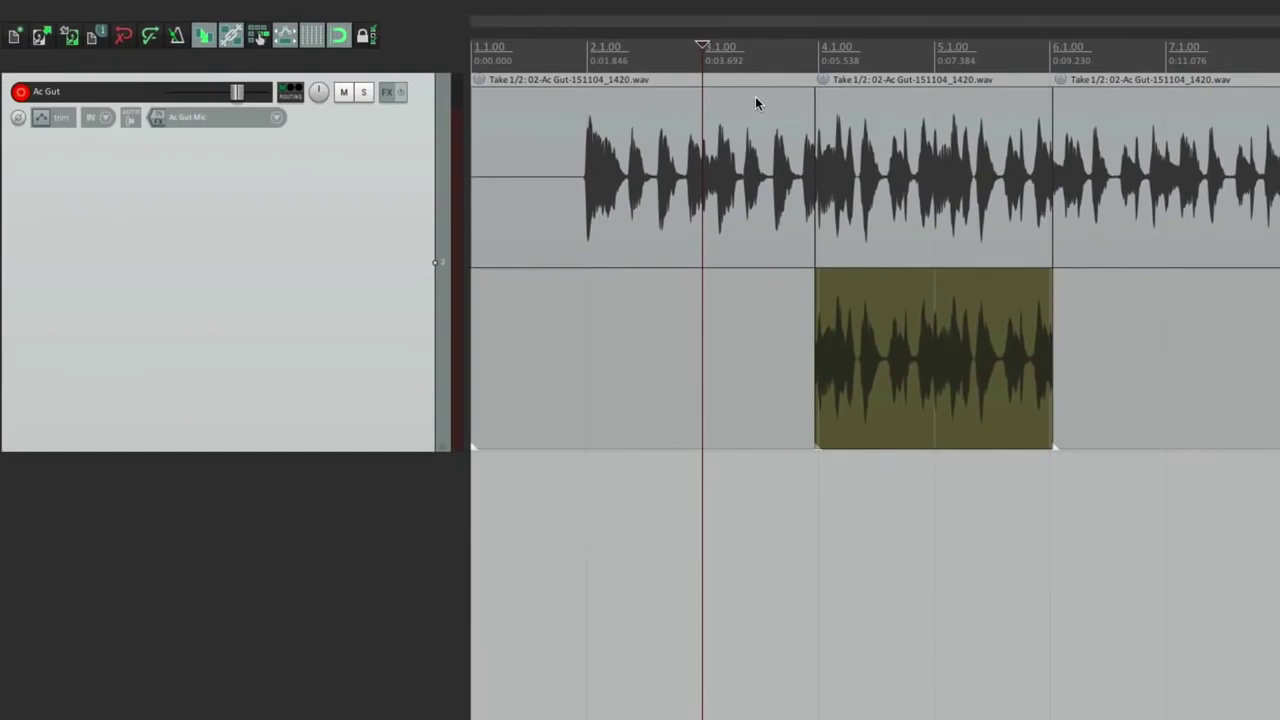
- Undo the punched-in take on the Ac Gut track, and turn the metronome on with the edit cursor at bar 2
click(675, 340)
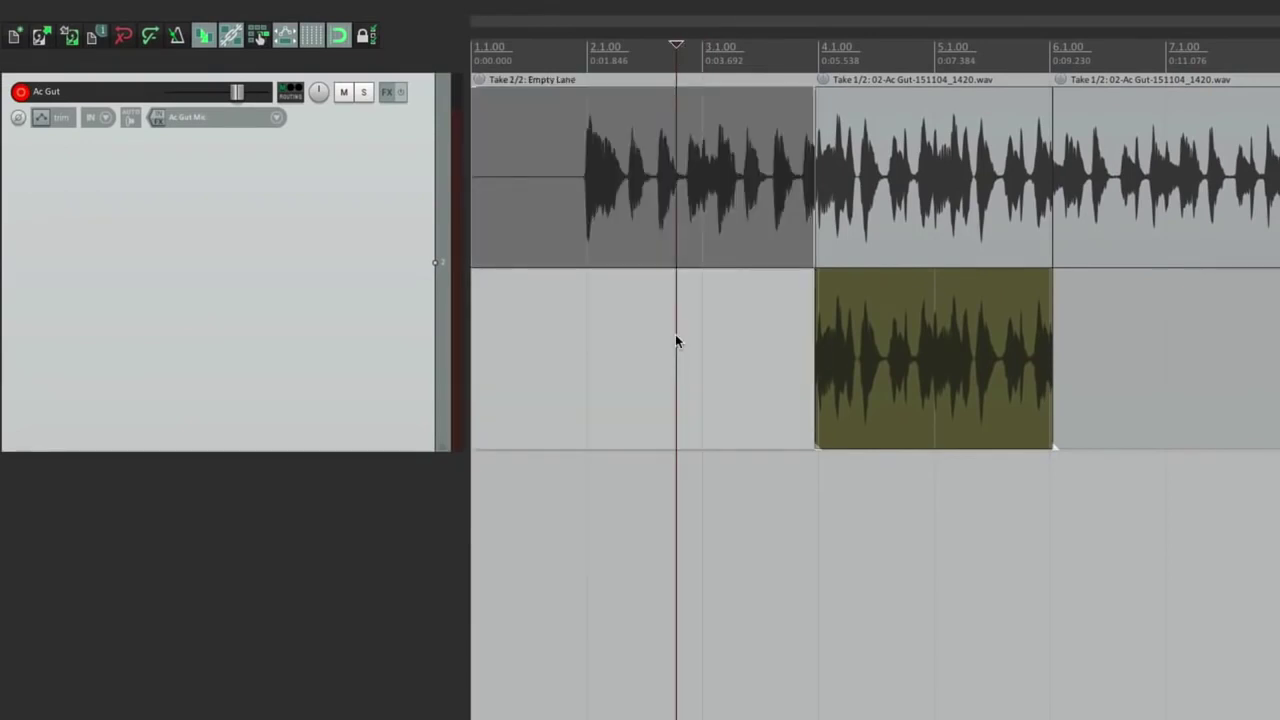
key(ctrl+z)
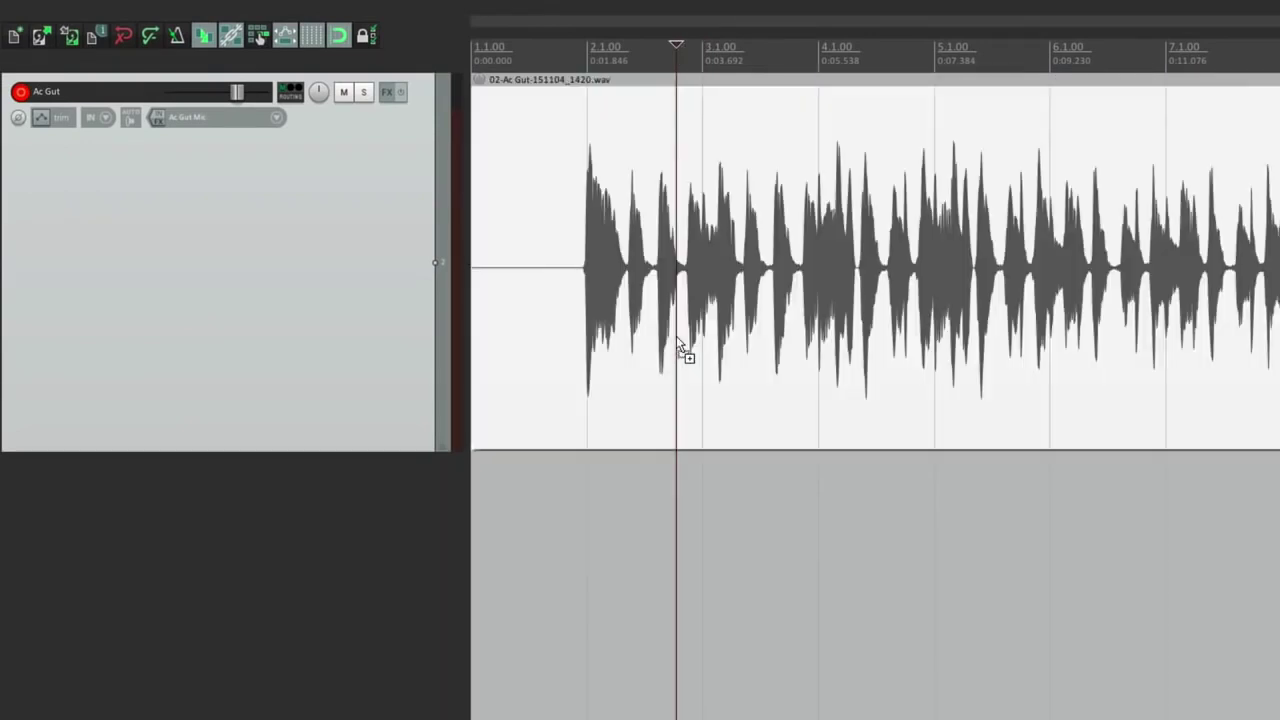
click(585, 516)
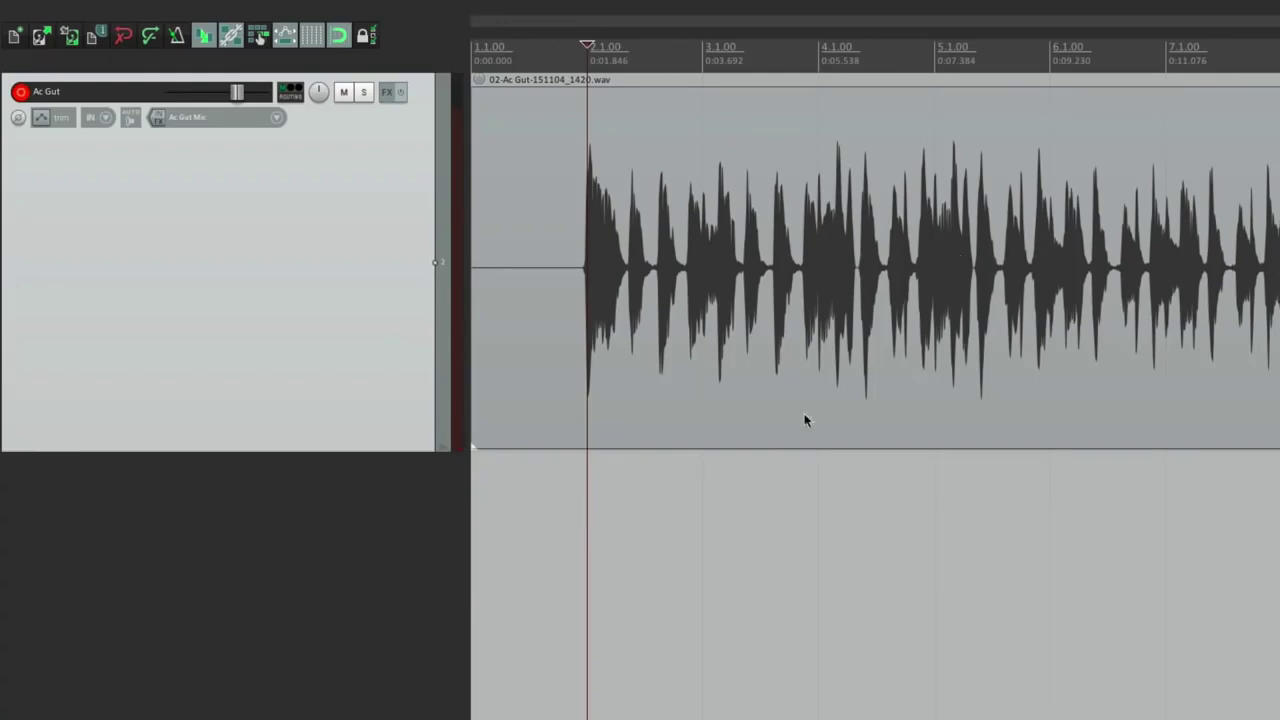
click(176, 36)
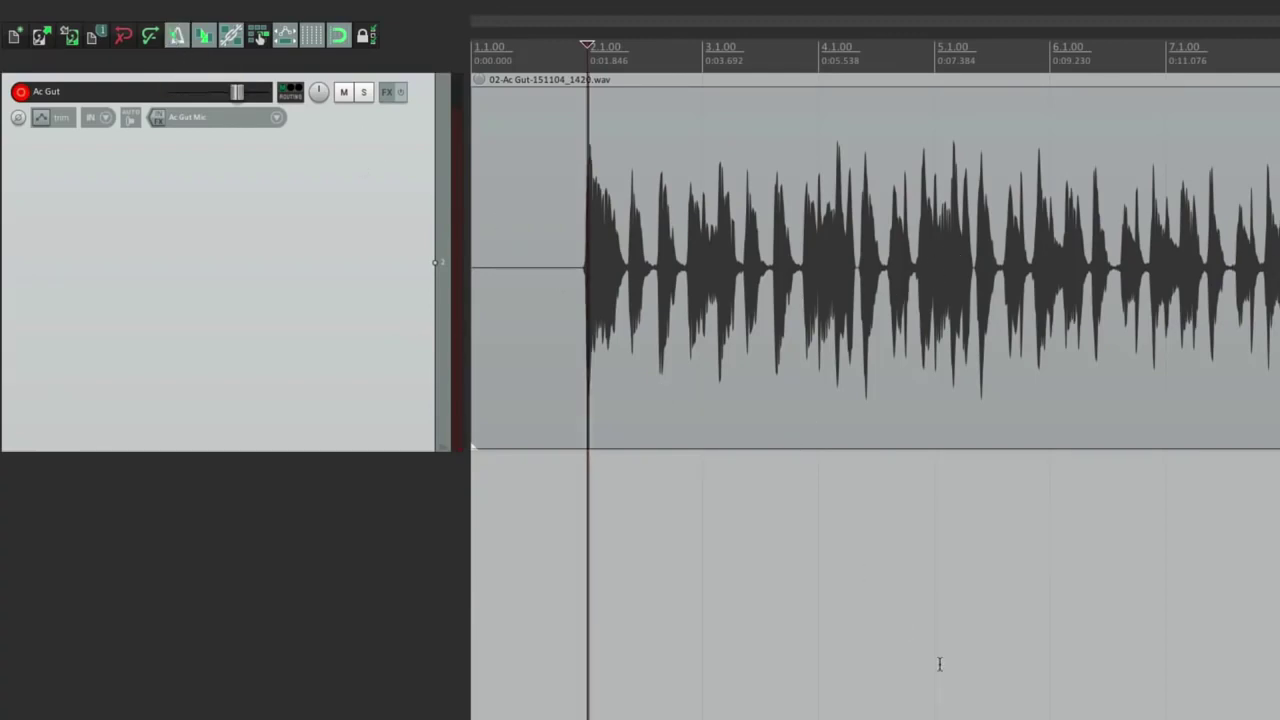
- Play from bar 2, punch in at bar 4, punch out at bar 6, and stop playback
key(space)
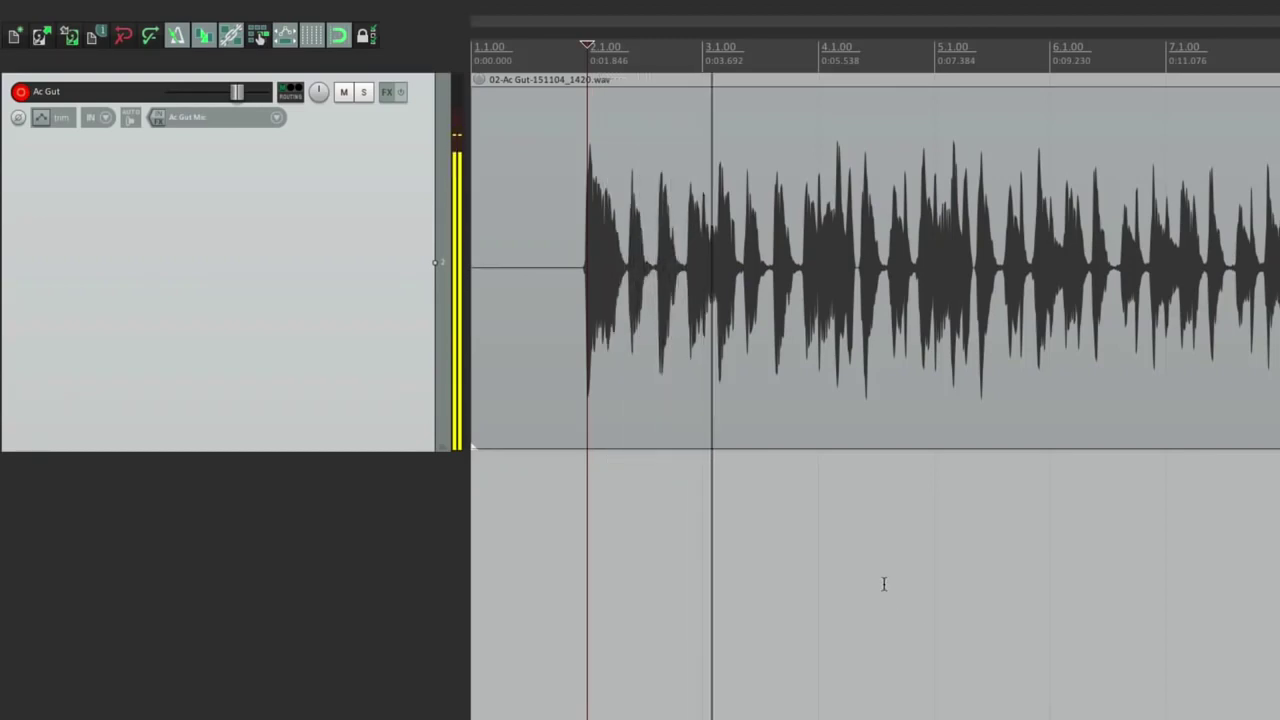
key(ctrl+r)
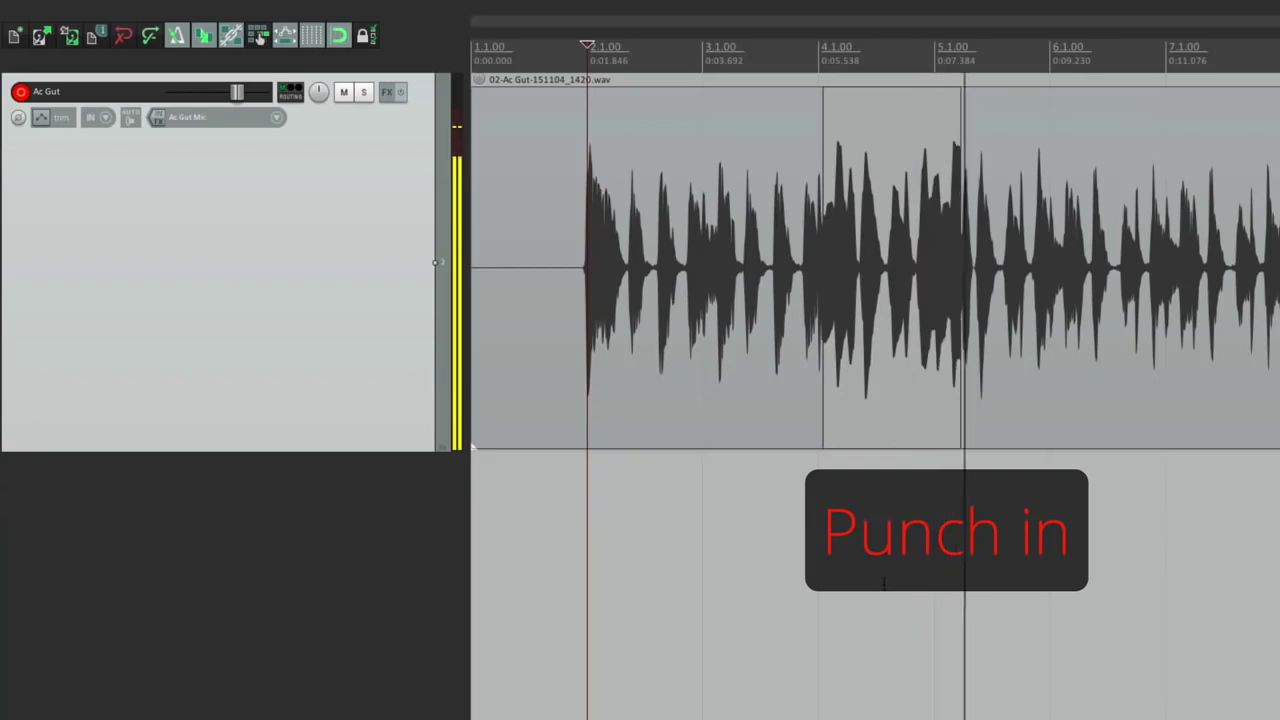
key(ctrl+r)
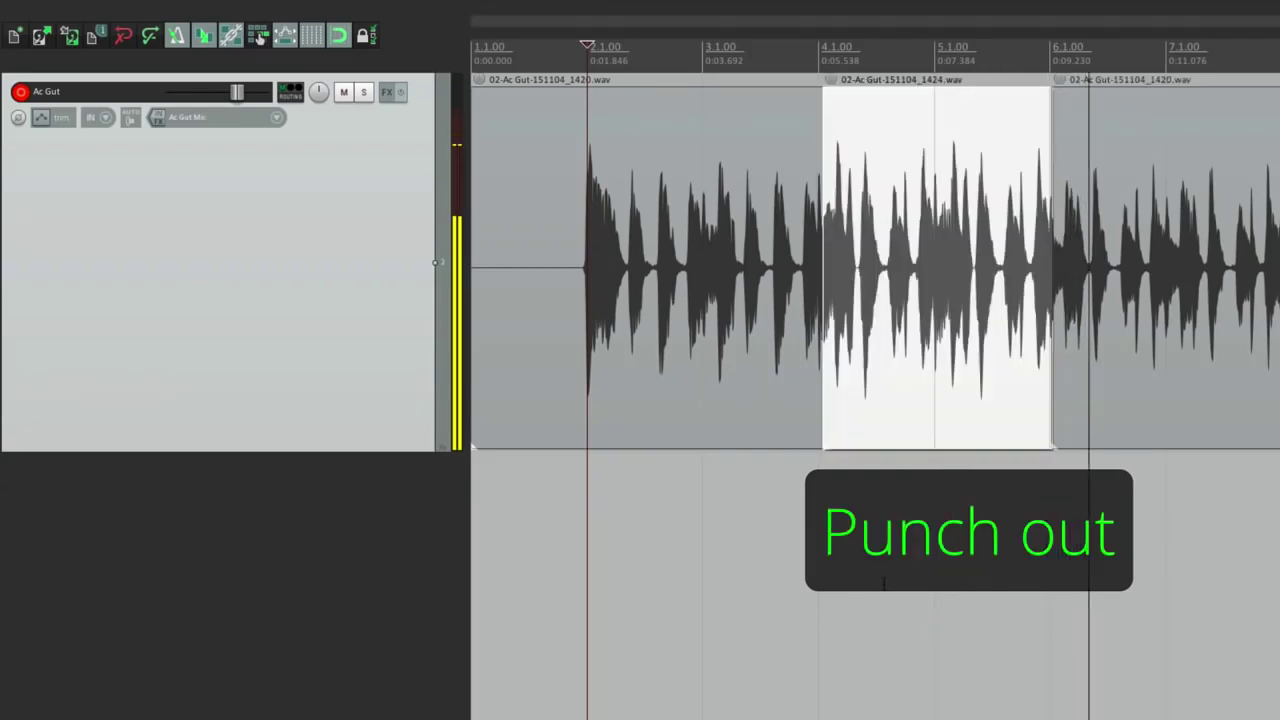
key(space)
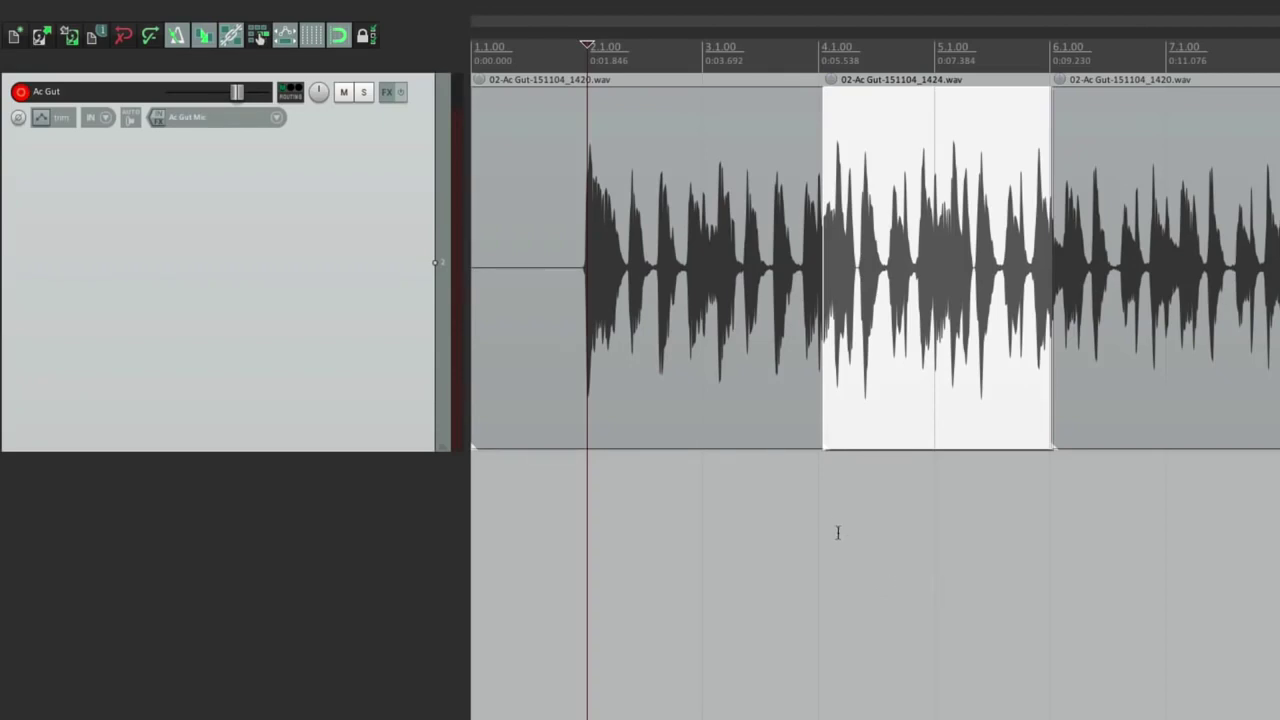
- Shift the crossfade at the punch-in point just after bar 4 slightly later in time
scroll(829, 520, up, 5)
scroll(801, 268, up, 5)
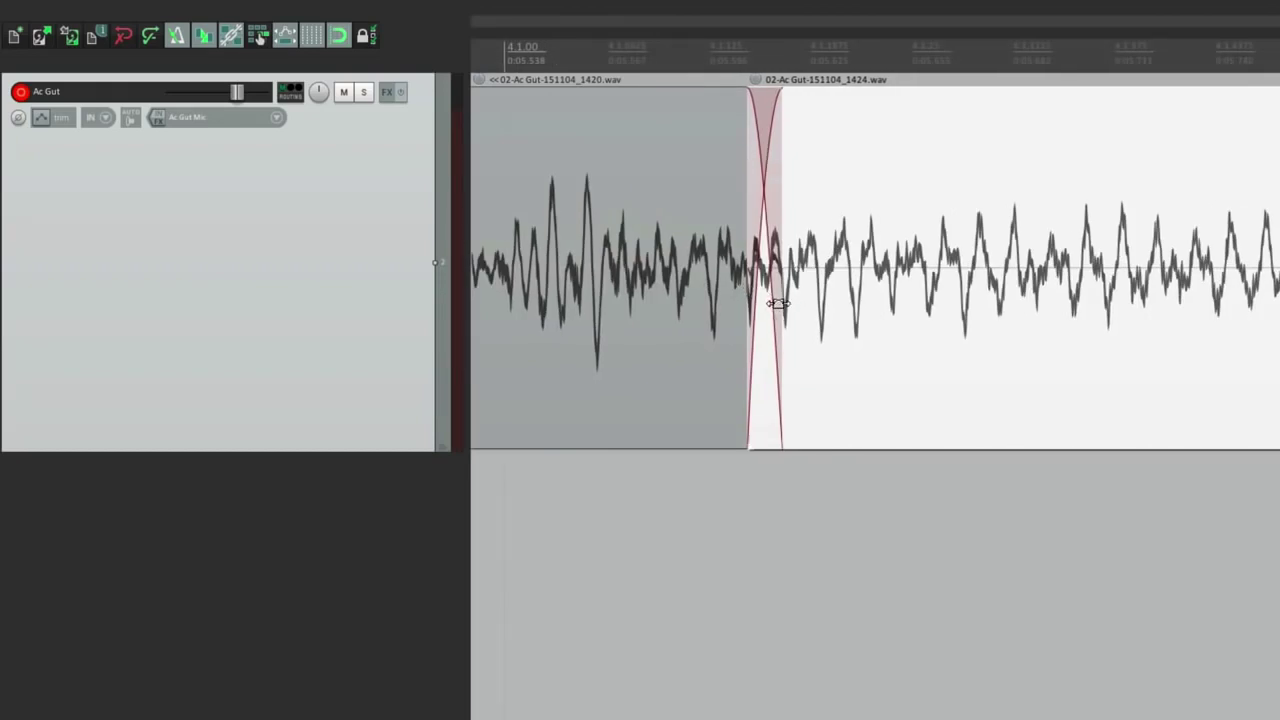
mouse_move(778, 303)
mouse_down()
mouse_move(834, 294)
mouse_move(777, 286)
mouse_move(800, 300)
mouse_up()
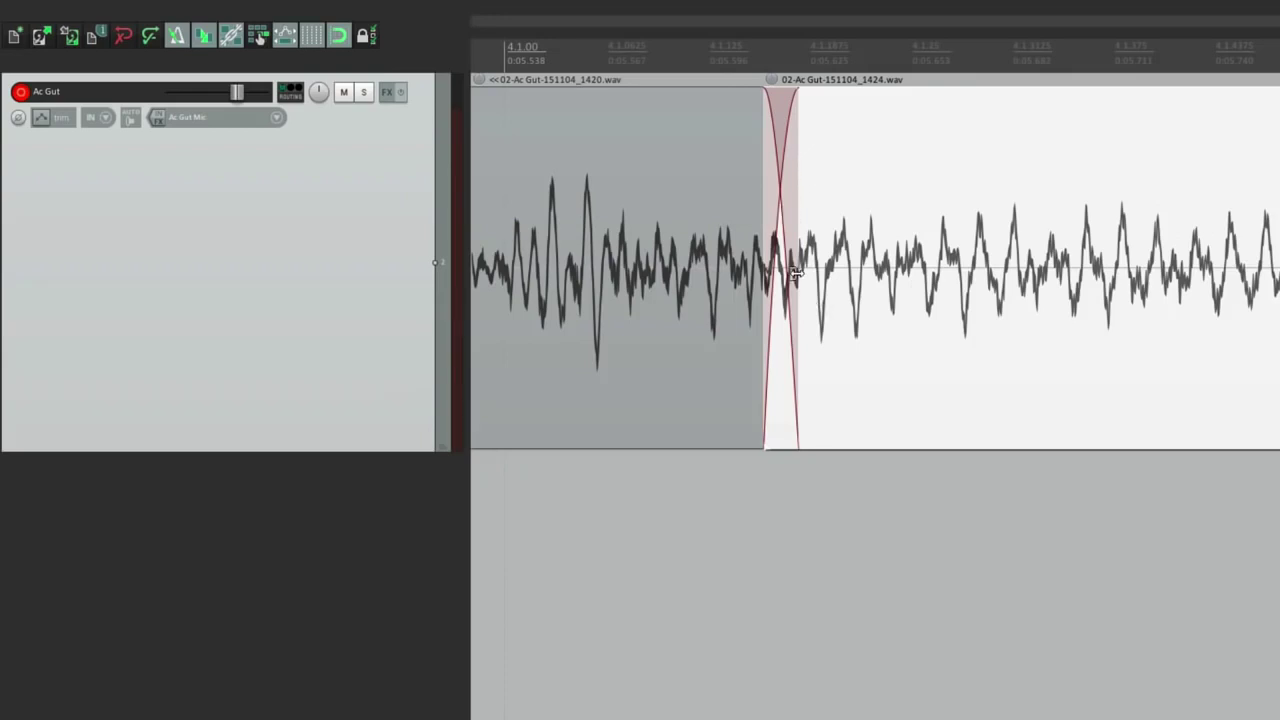
scroll(795, 273, down, 8)
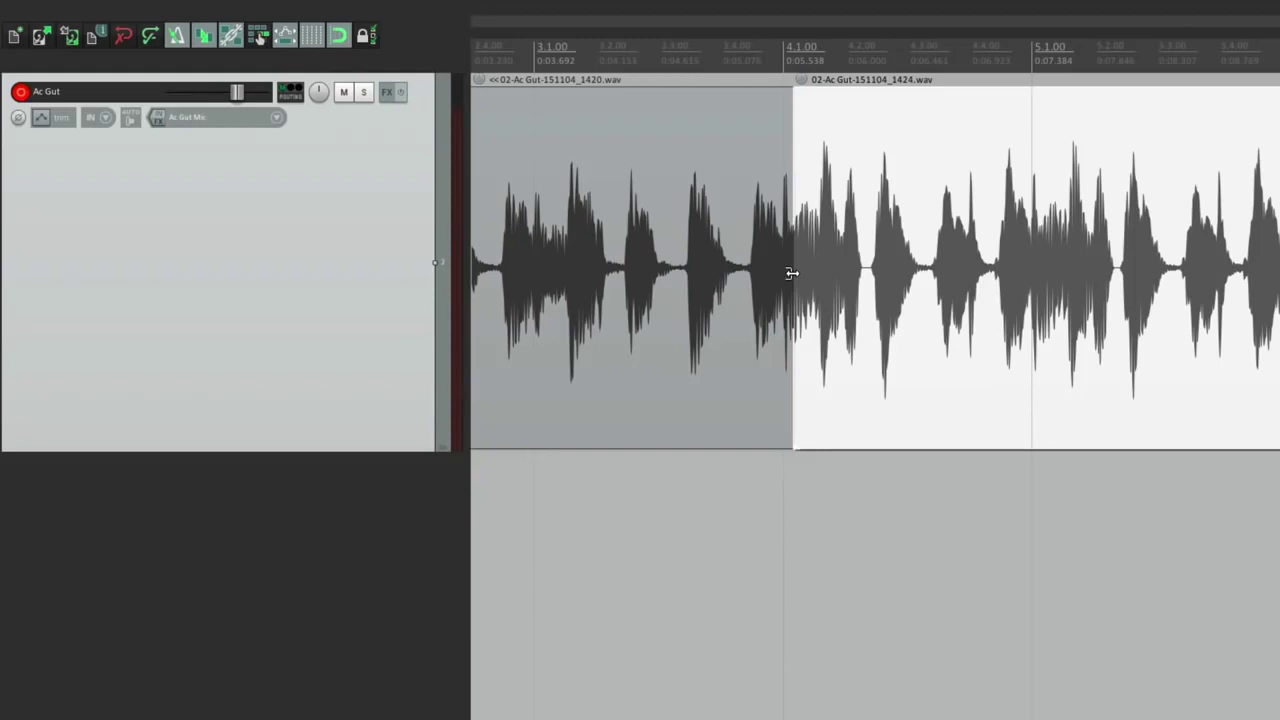
- Make a time selection from bar 4 to bar 6 and place the edit cursor just before bar 2
mouse_move(540, 2)
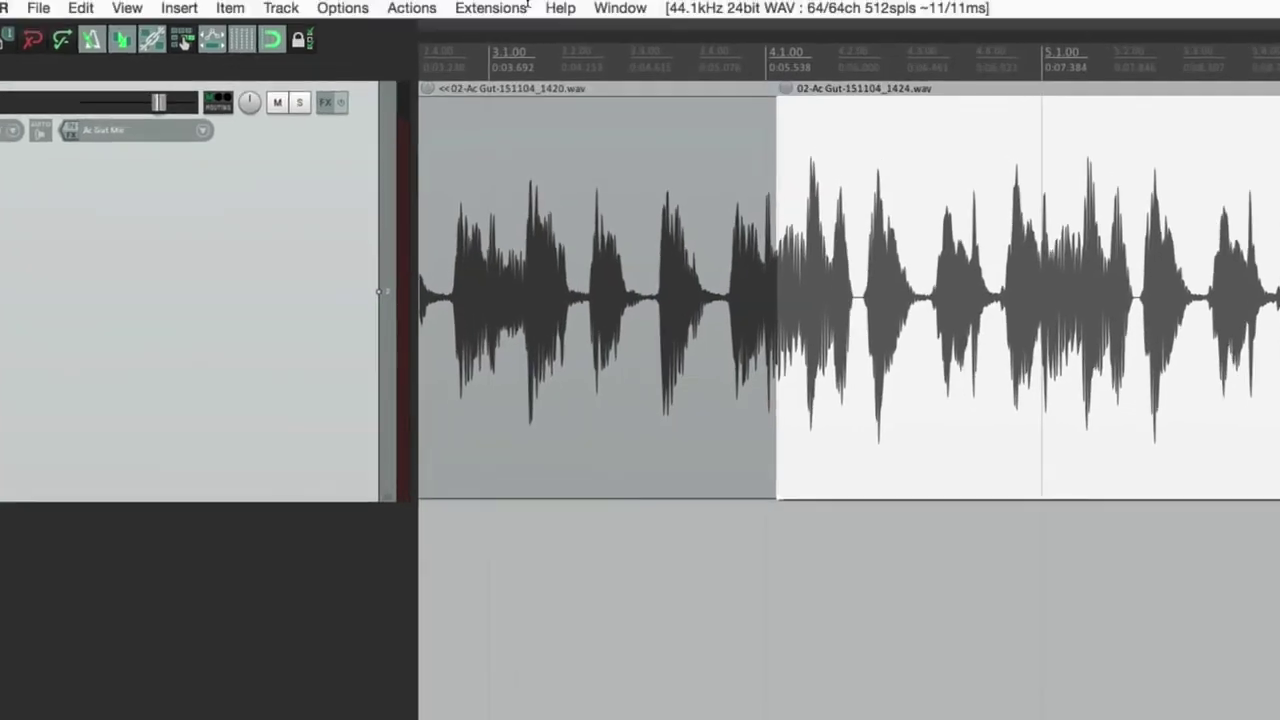
click(362, 8)
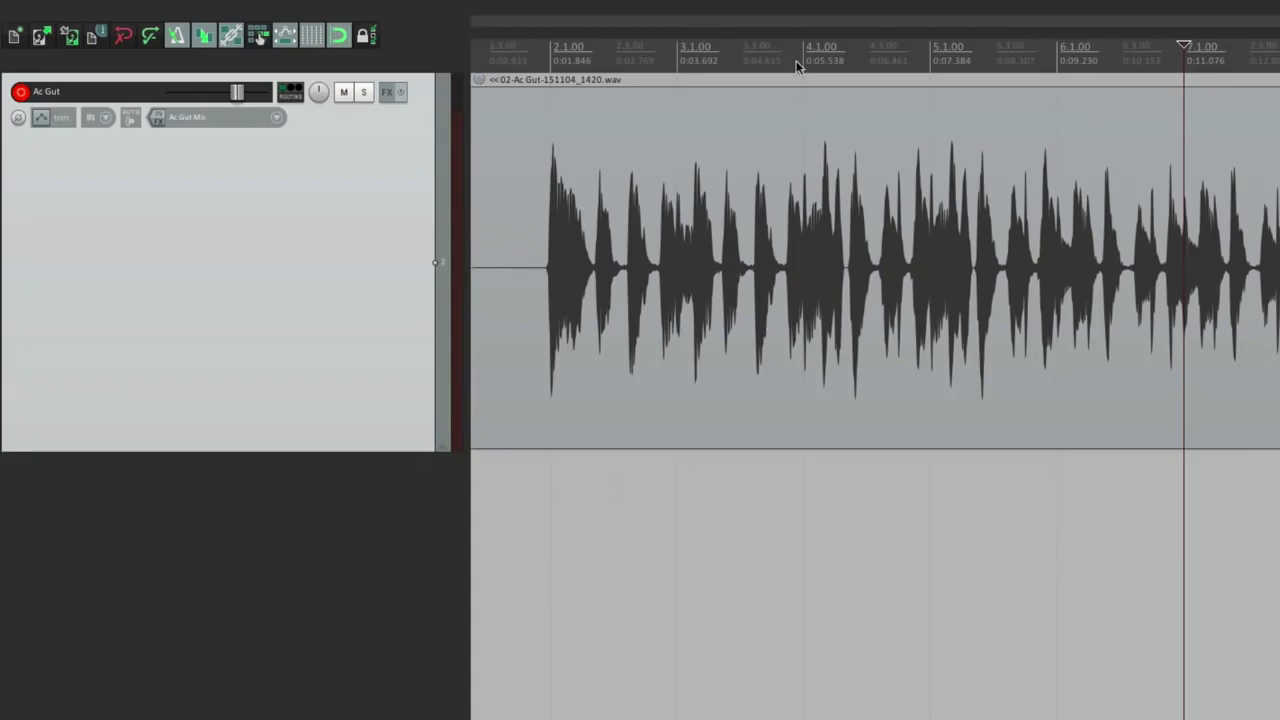
drag(806, 62, 1055, 61)
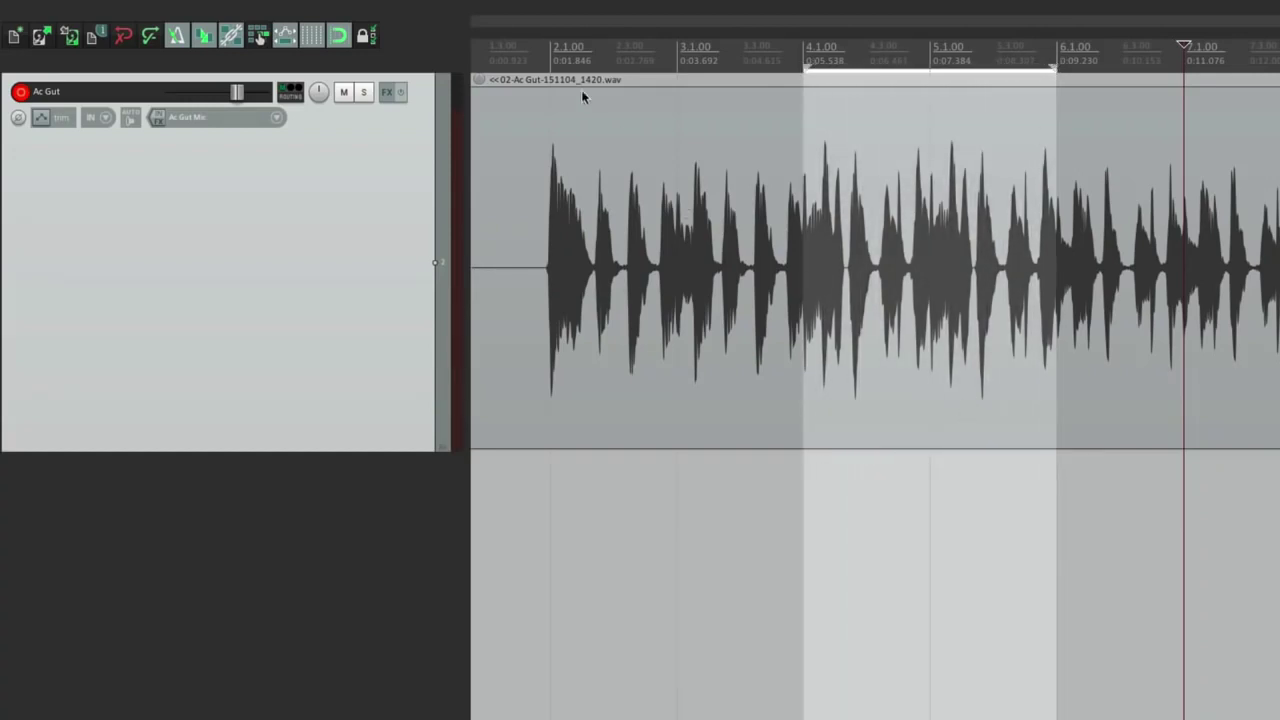
click(536, 62)
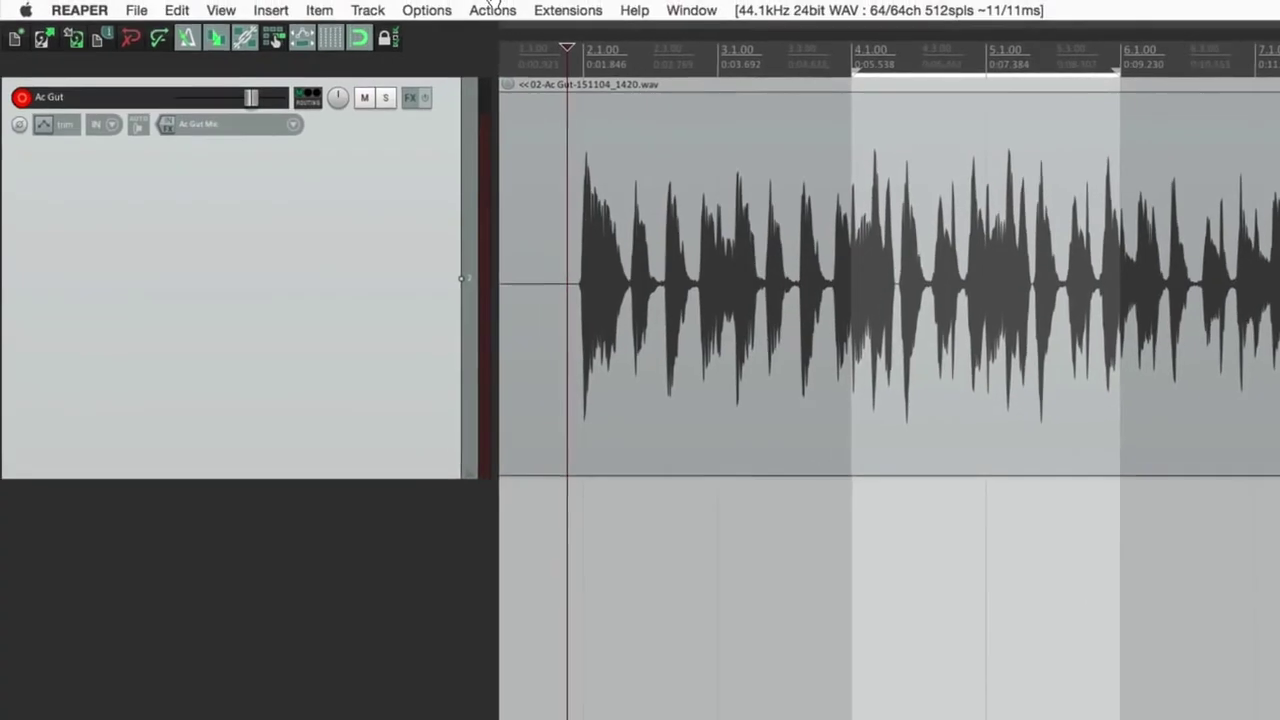
- Check the active record mode and the input monitoring mode of the Ac Gut track
click(447, 10)
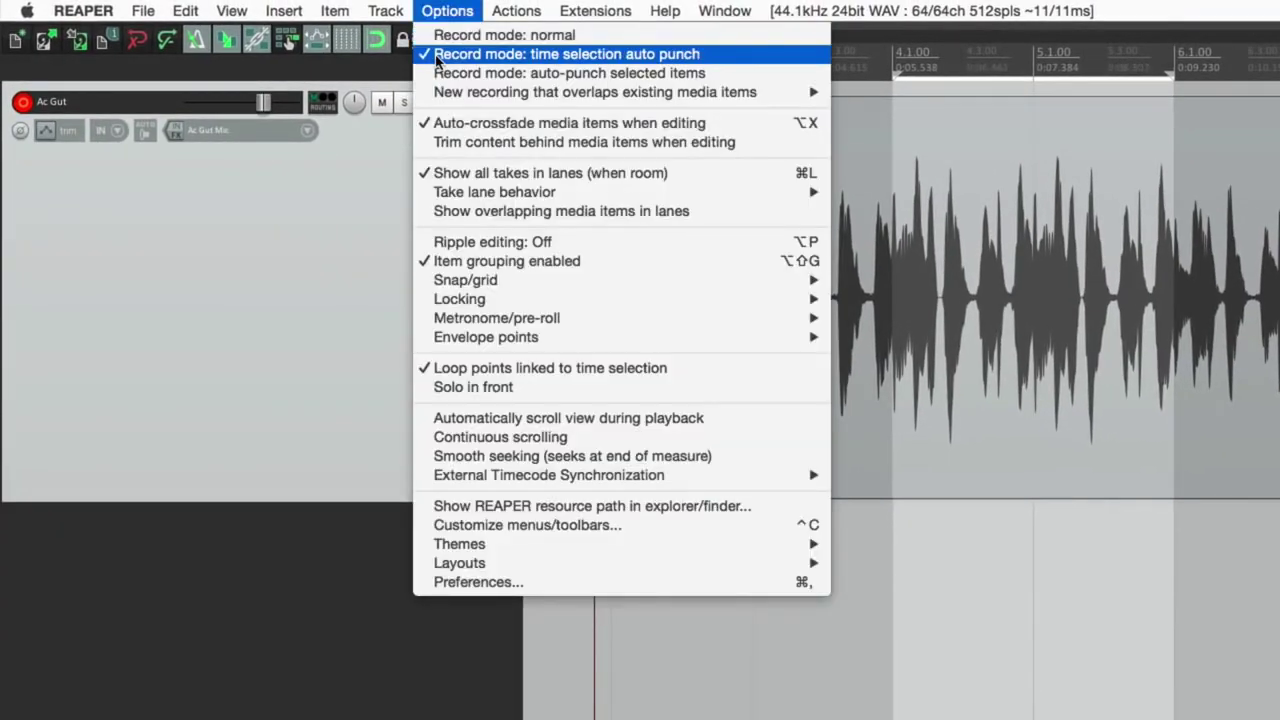
click(441, 10)
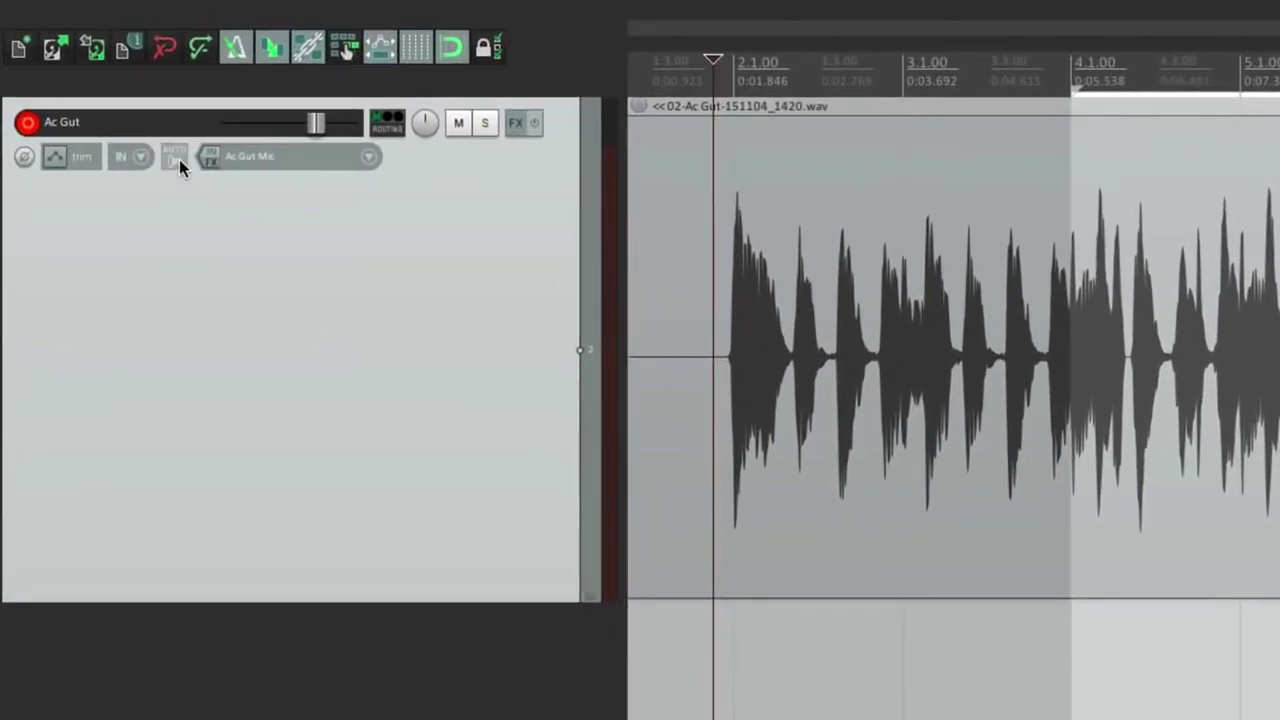
right_click(179, 165)
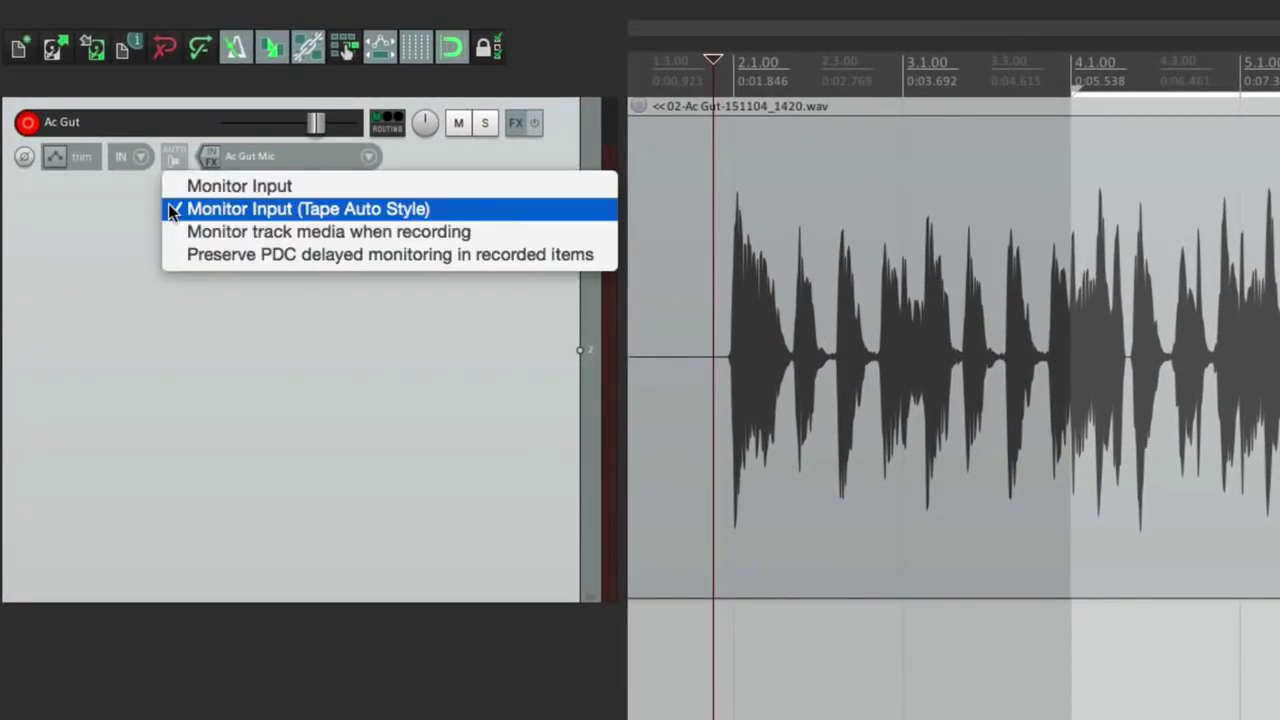
click(314, 380)
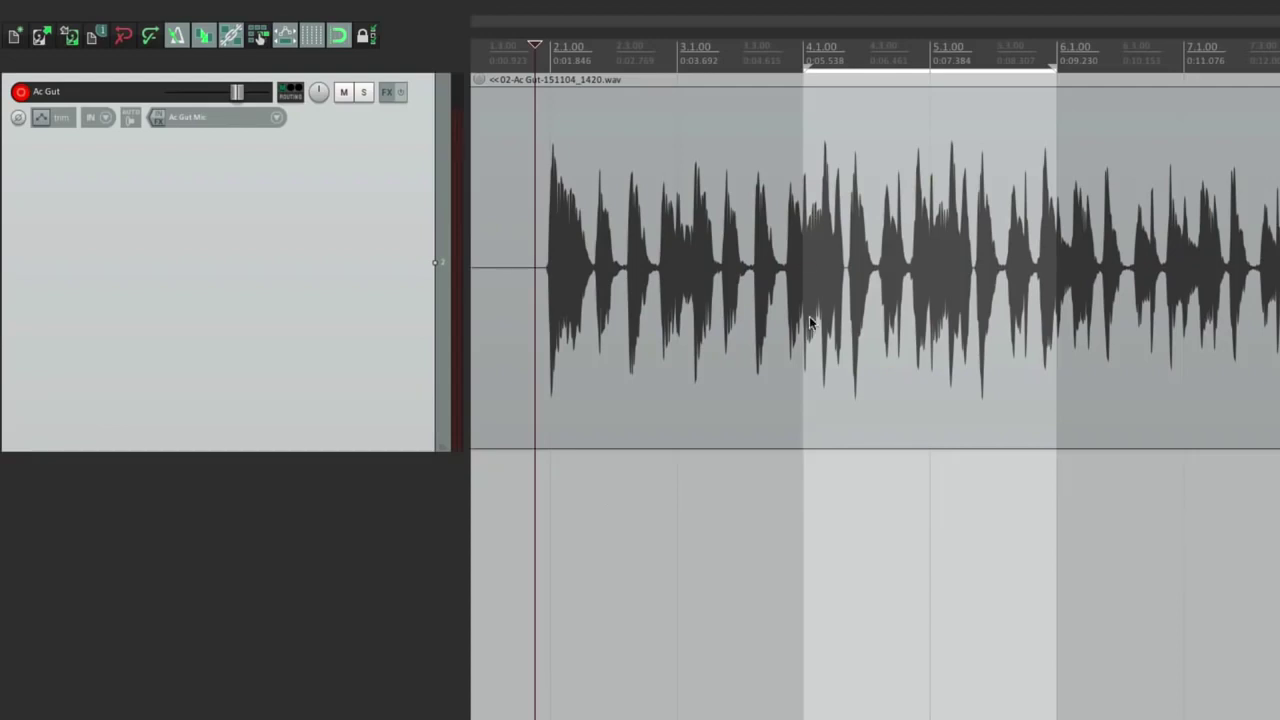
- Record from just before bar 2 through the auto-punch selection from bar 4 to bar 6, stop recording, and clear the selection
key(space)
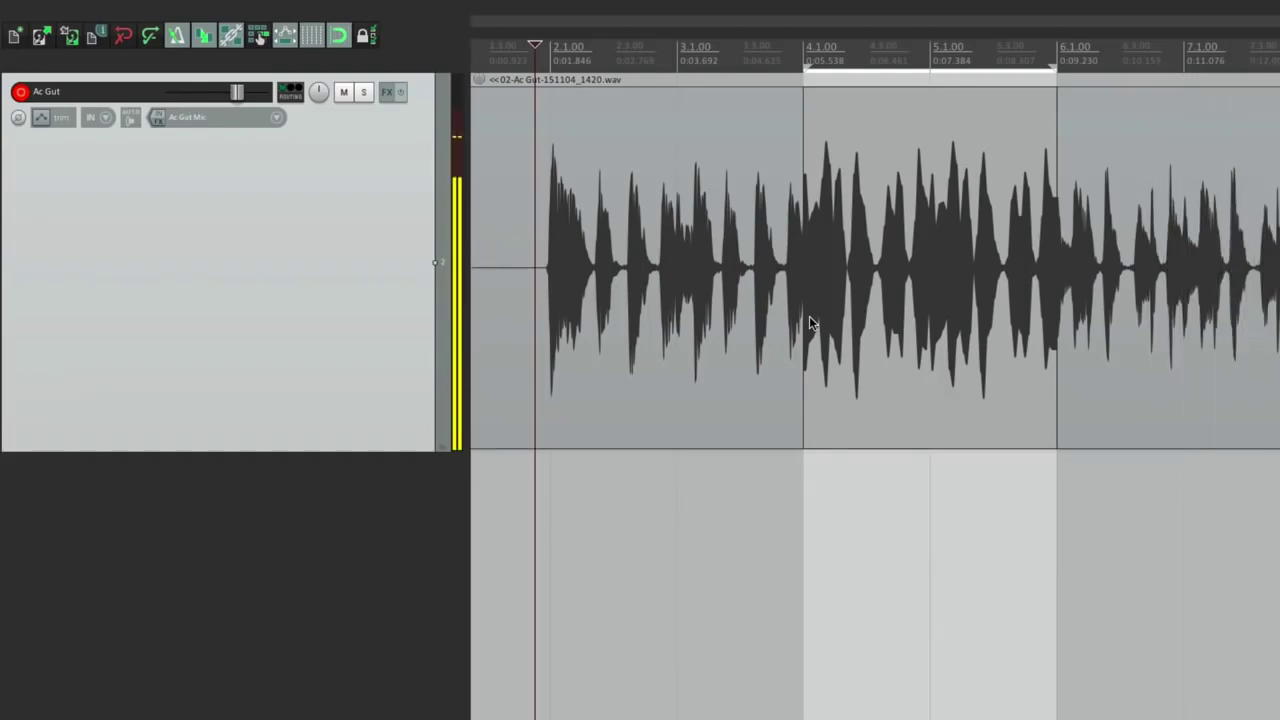
key(space)
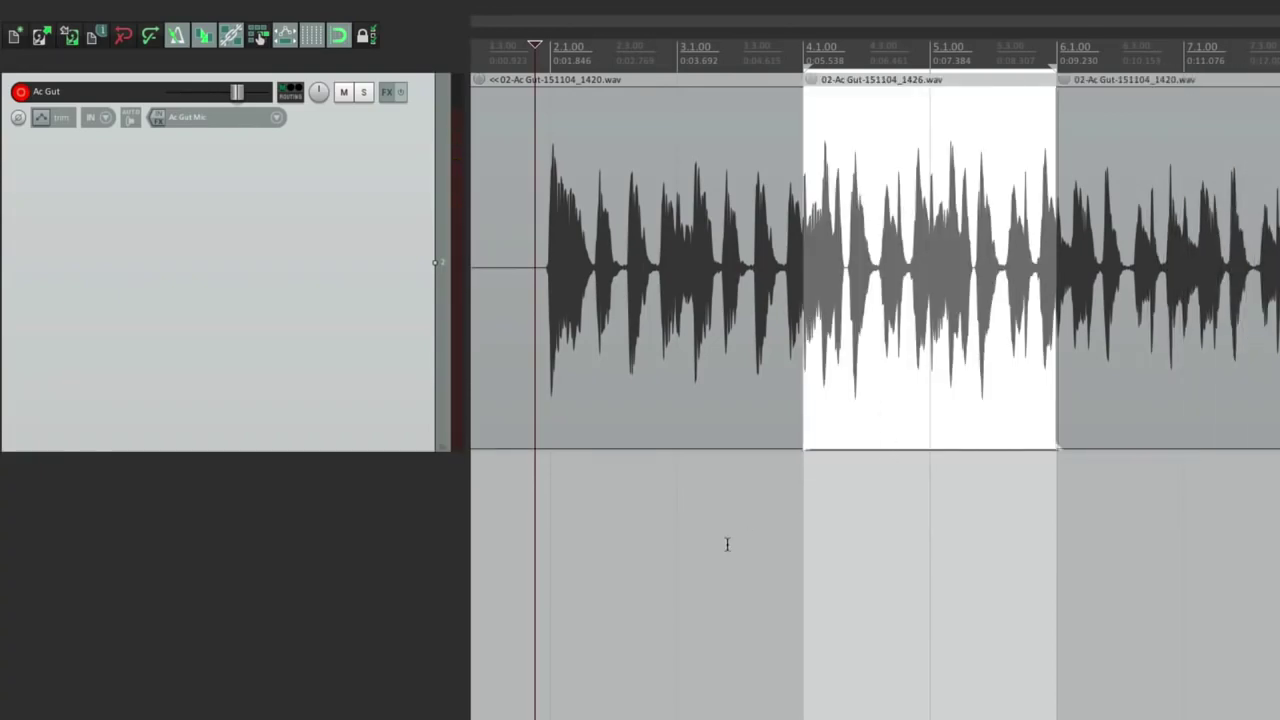
click(722, 547)
- Shift the punch-in crossfade at bar 4 earlier, into the quiet gap before the preceding note
scroll(810, 185, up, 6)
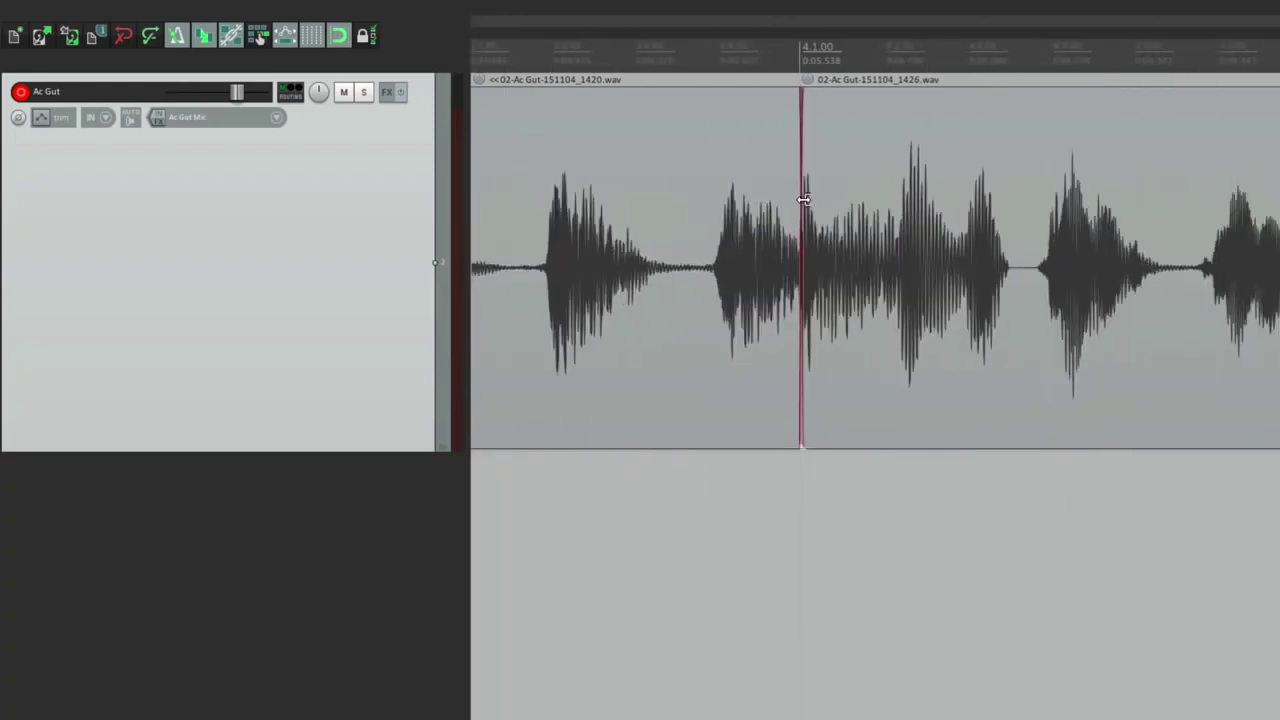
scroll(806, 200, down, 4)
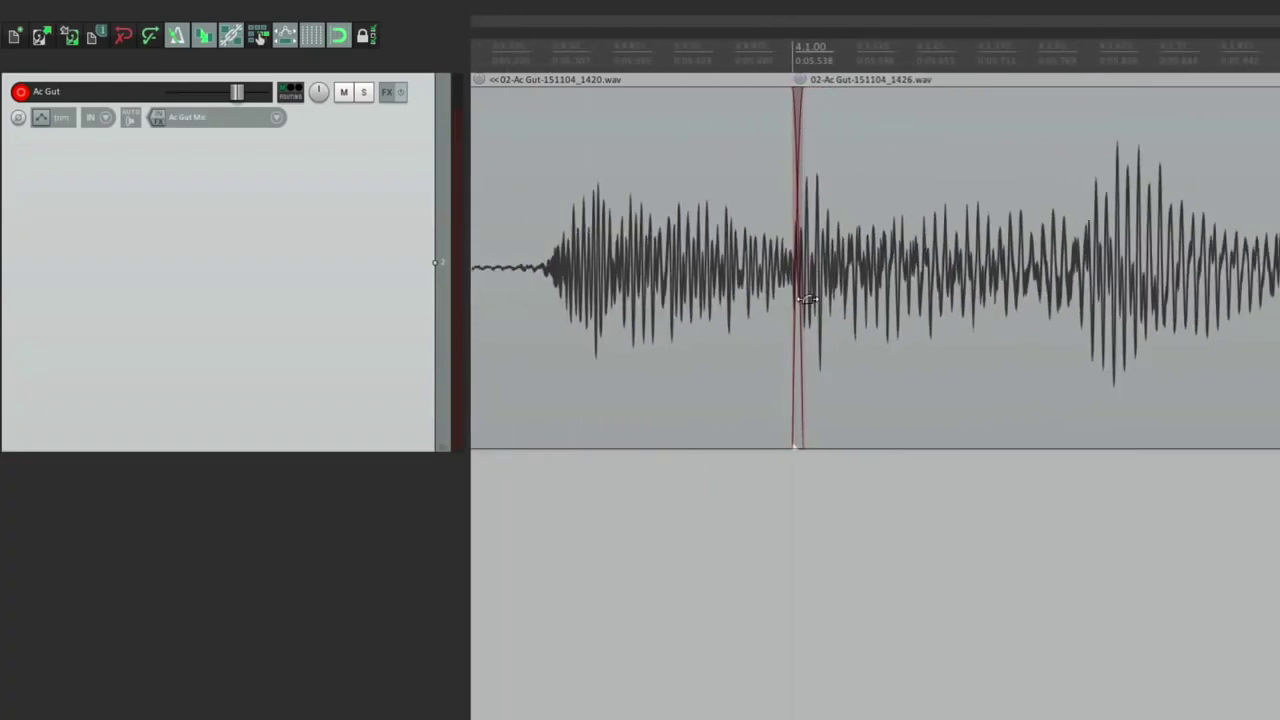
drag(804, 313, 530, 325)
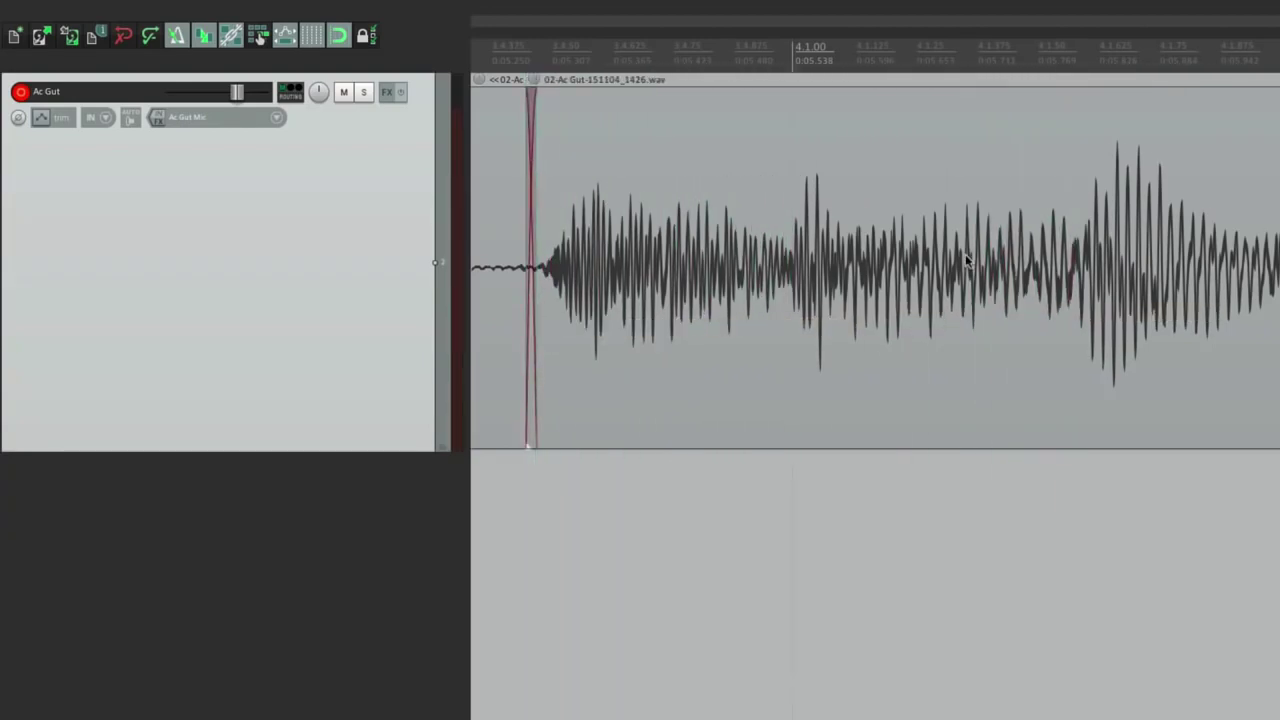
- Shift the punch-out crossfade at bar 6 later, into the quieter section before the next strum
scroll(1009, 249, down, 2)
scroll(1009, 252, down, 3)
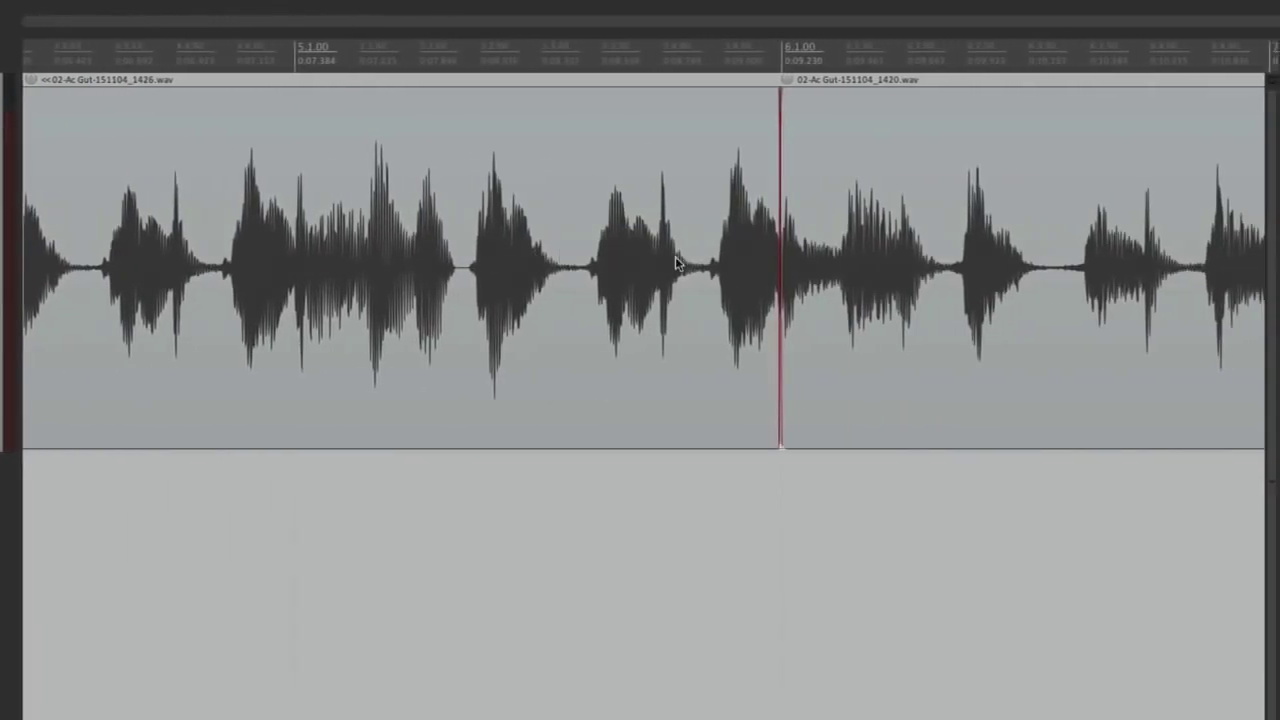
scroll(780, 300, up, 3)
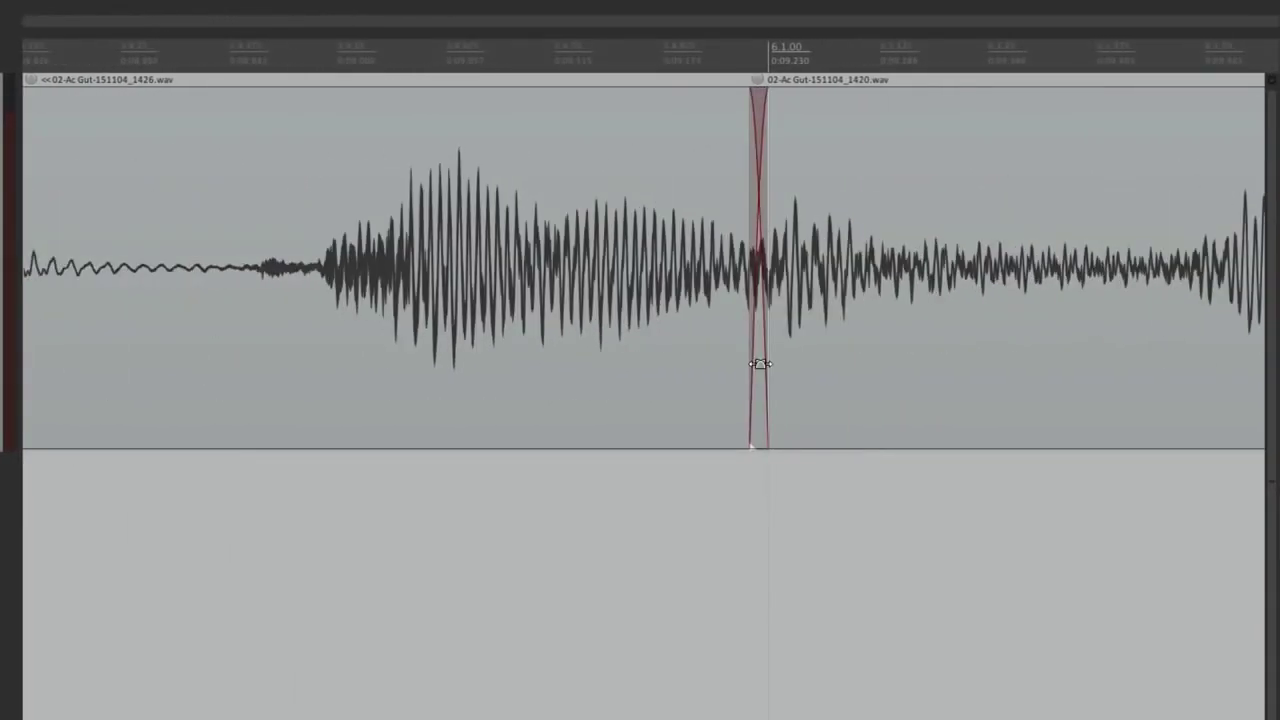
drag(760, 364, 709, 337)
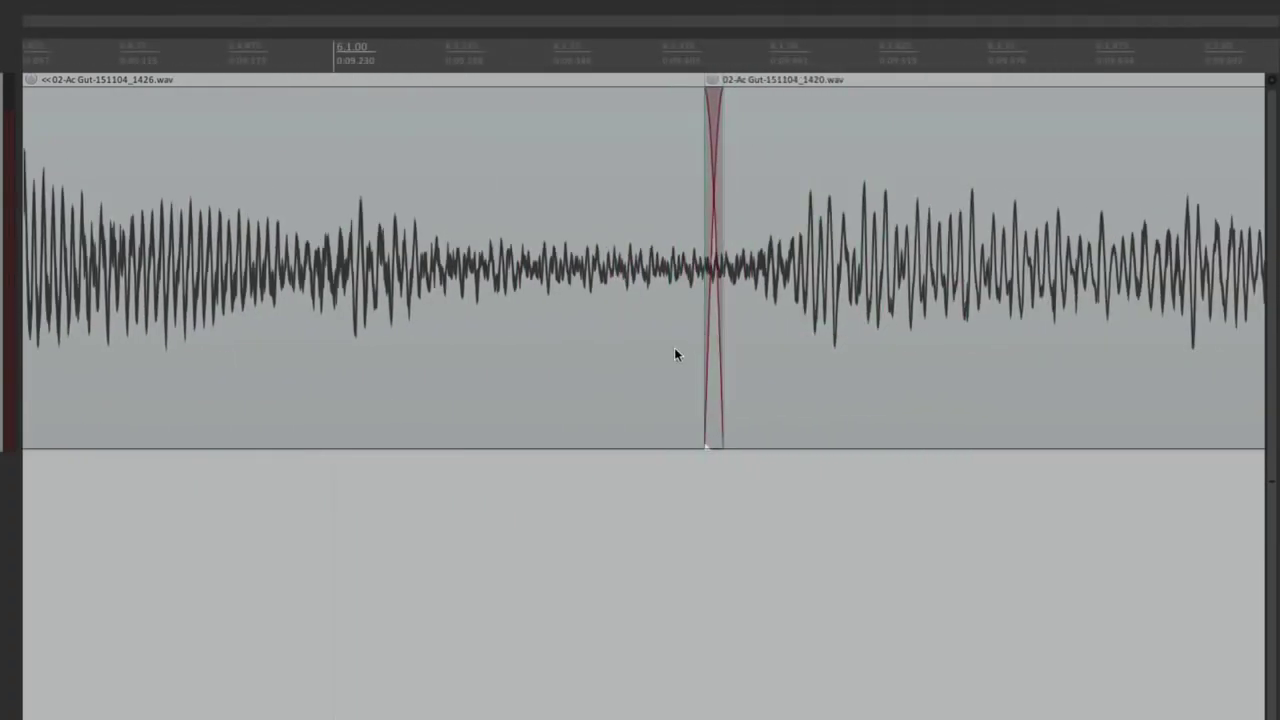
scroll(674, 347, down, 5)
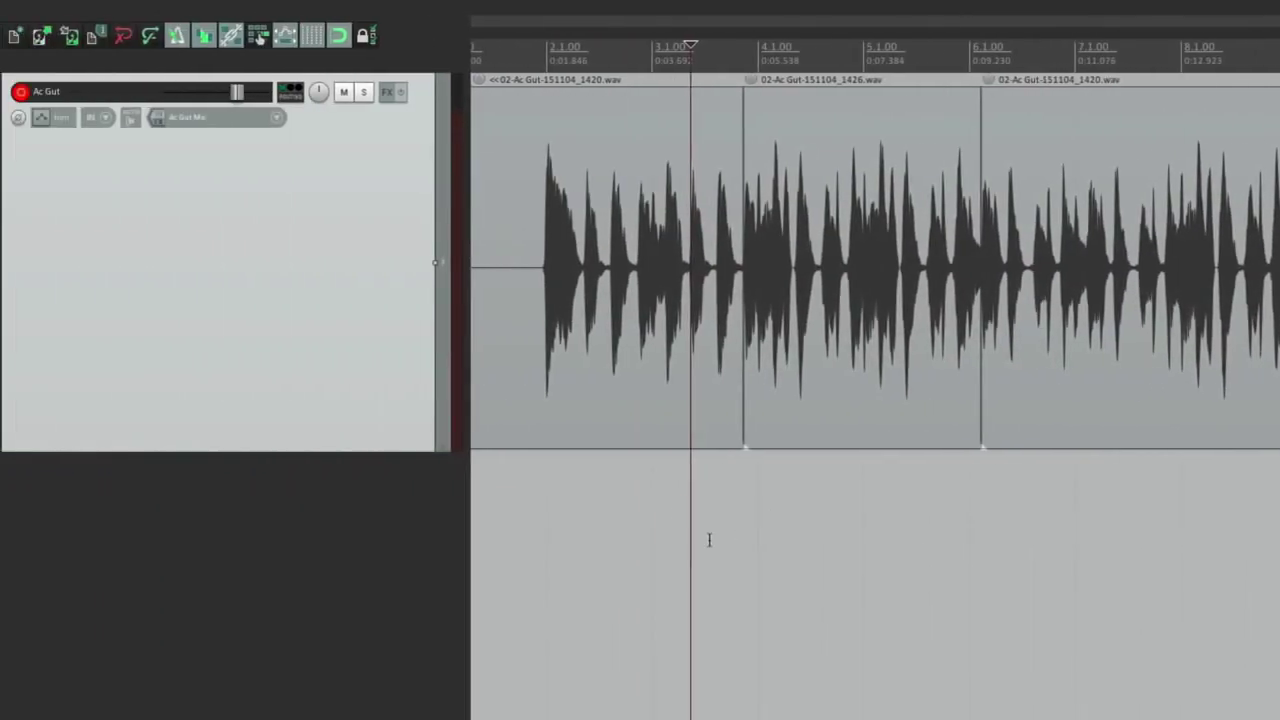
- Turn the metronome off and play the Ac Gut track from just after bar 3 through both punch crossfades
click(223, 496)
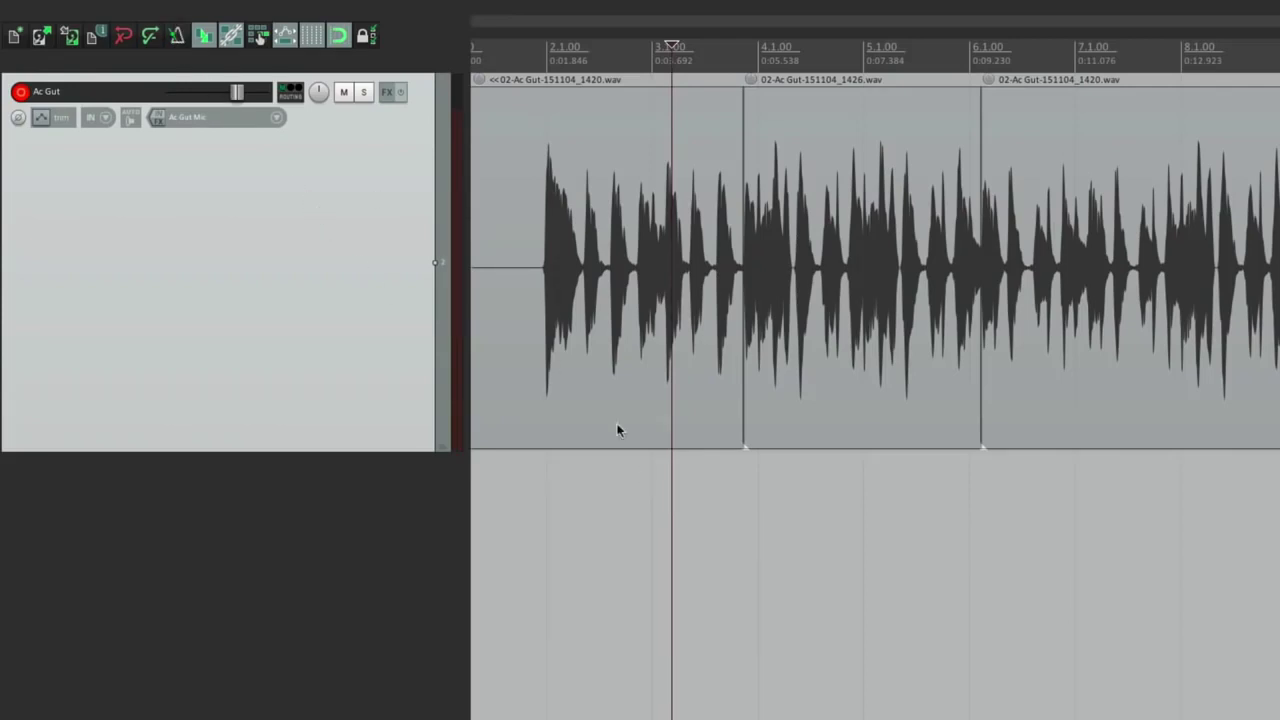
key(space)
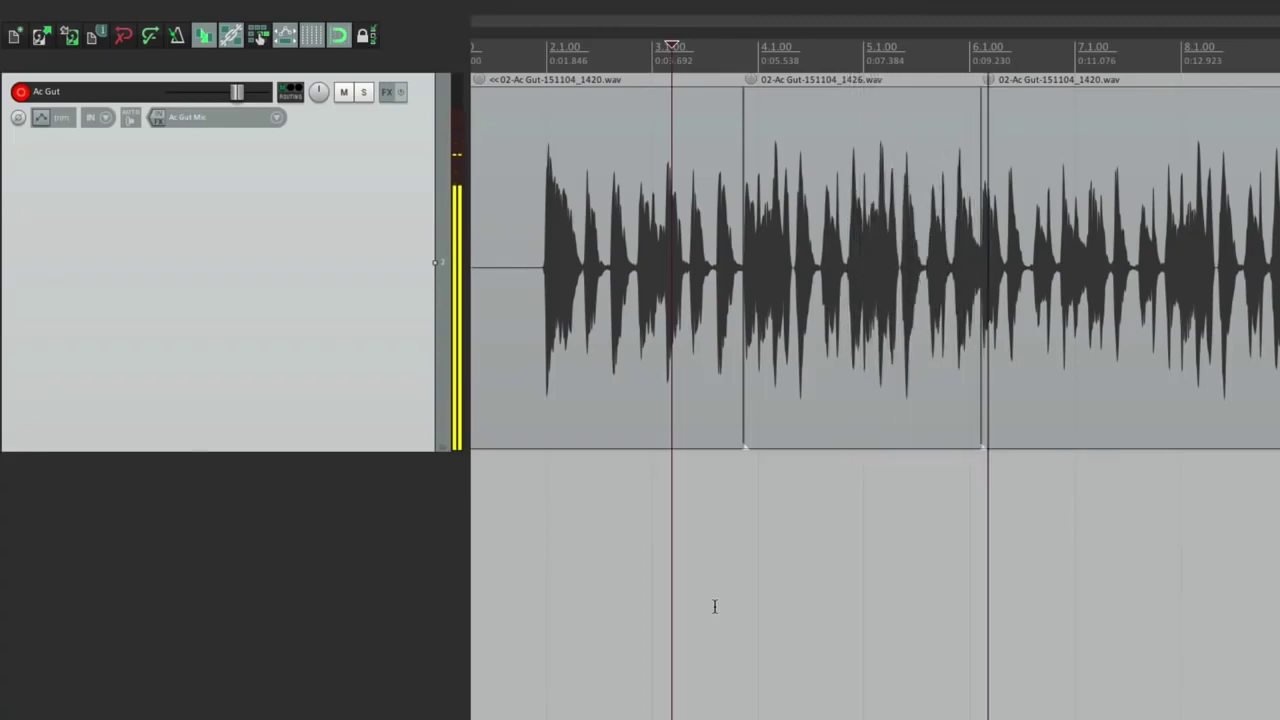
key(space)
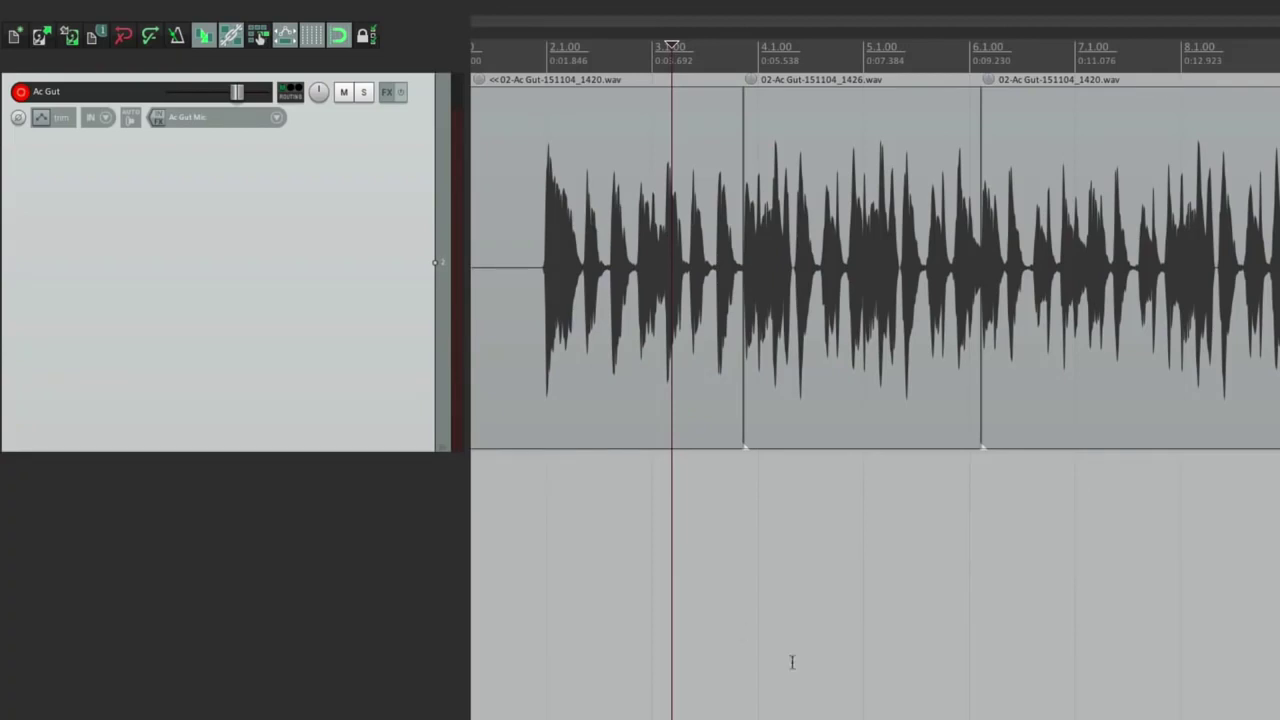
- Select the punched-in item between bars 4 and 6 and set the record mode to auto-punch selected items
scroll(703, 648, up, 4)
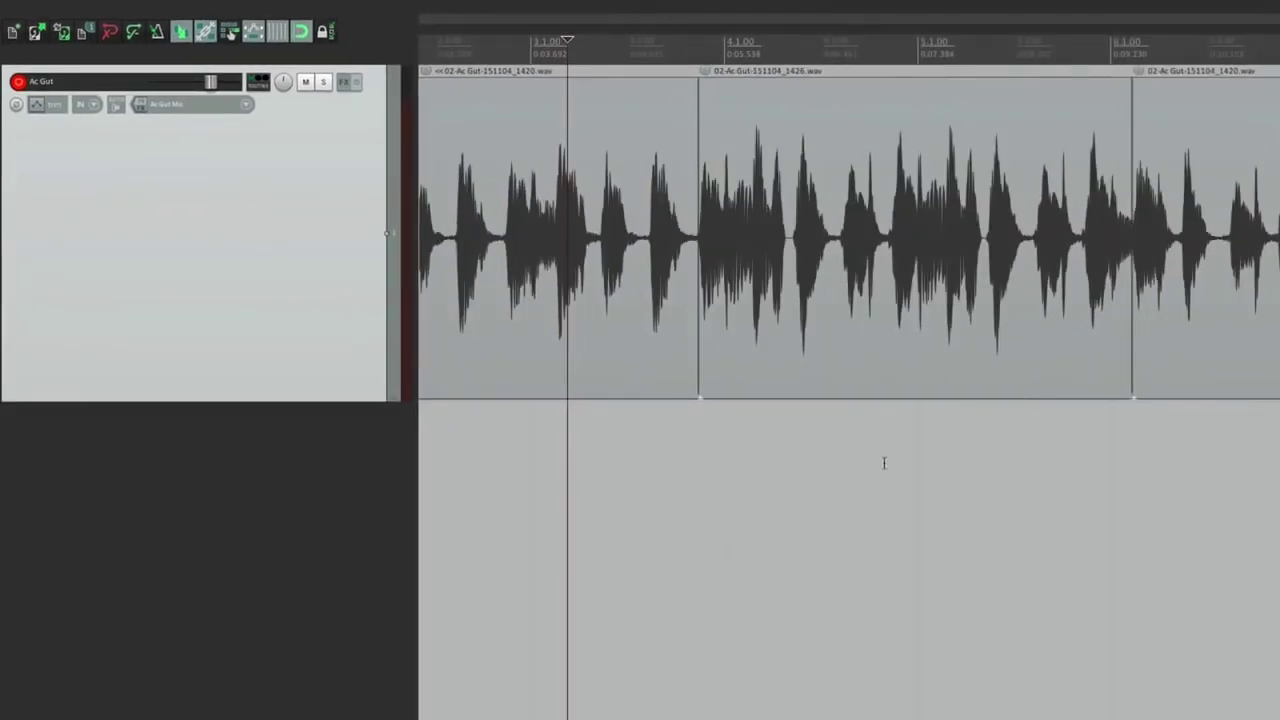
click(866, 119)
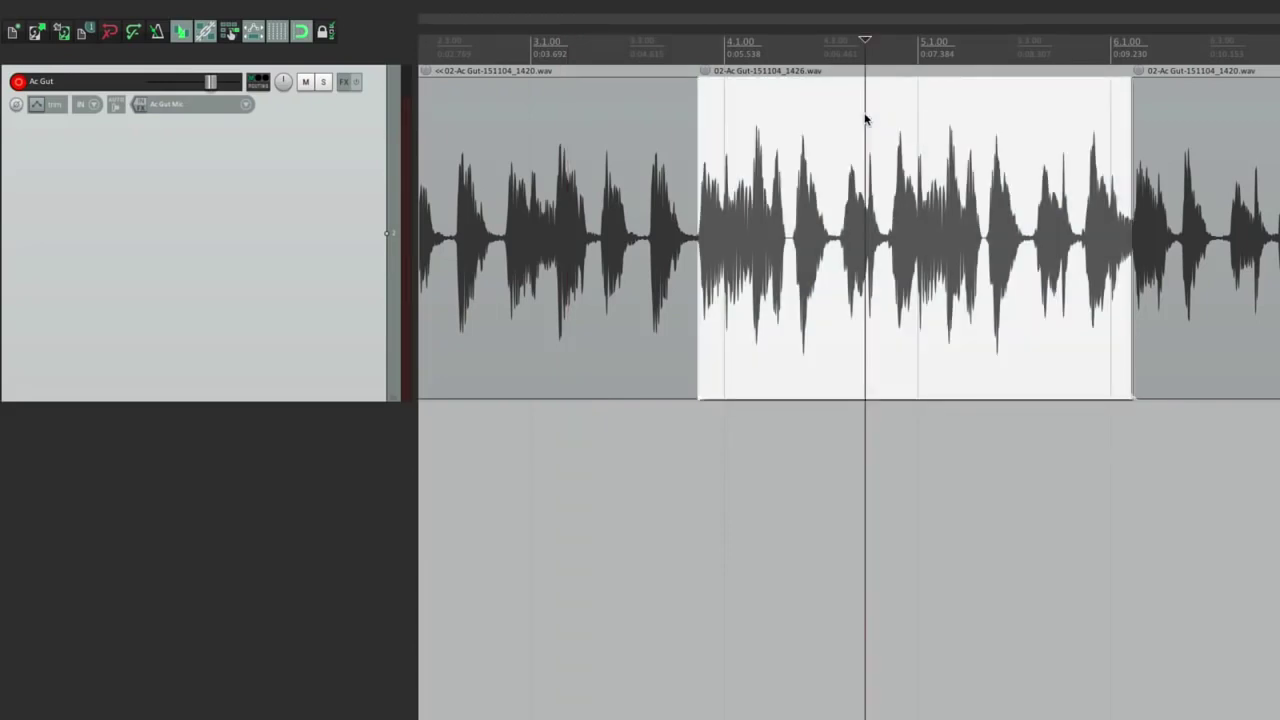
scroll(866, 120, down, 3)
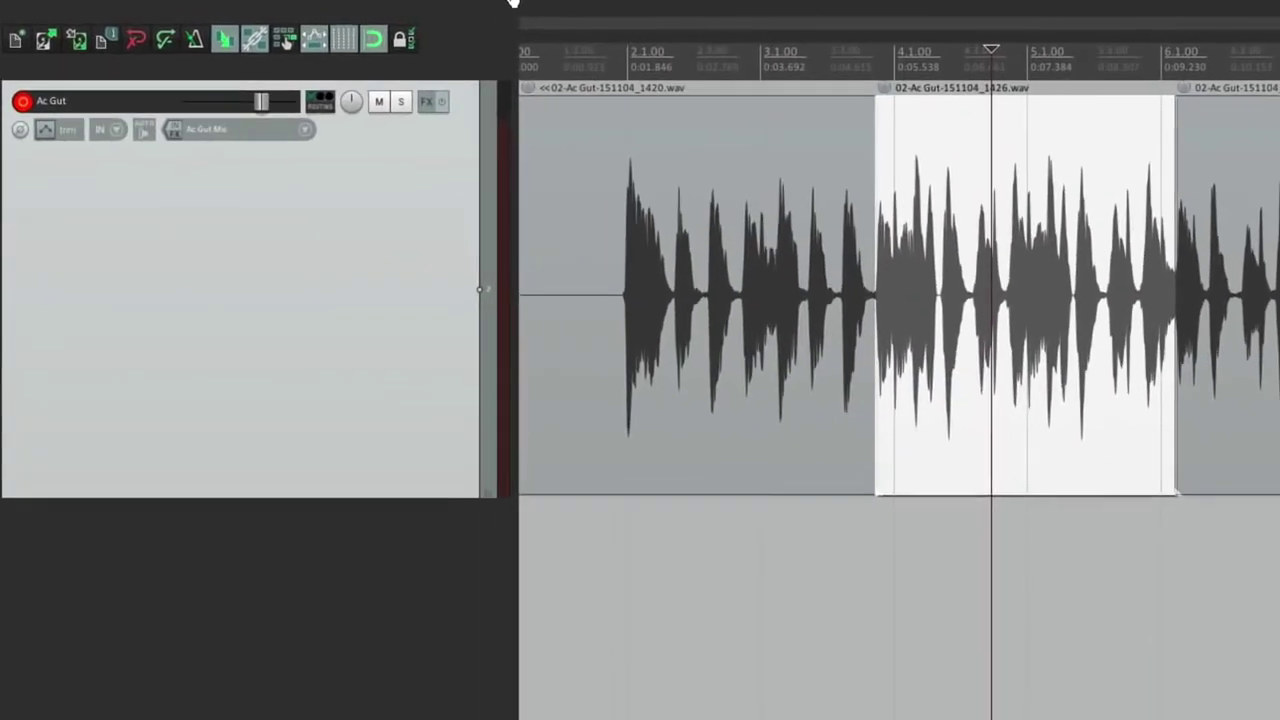
click(447, 8)
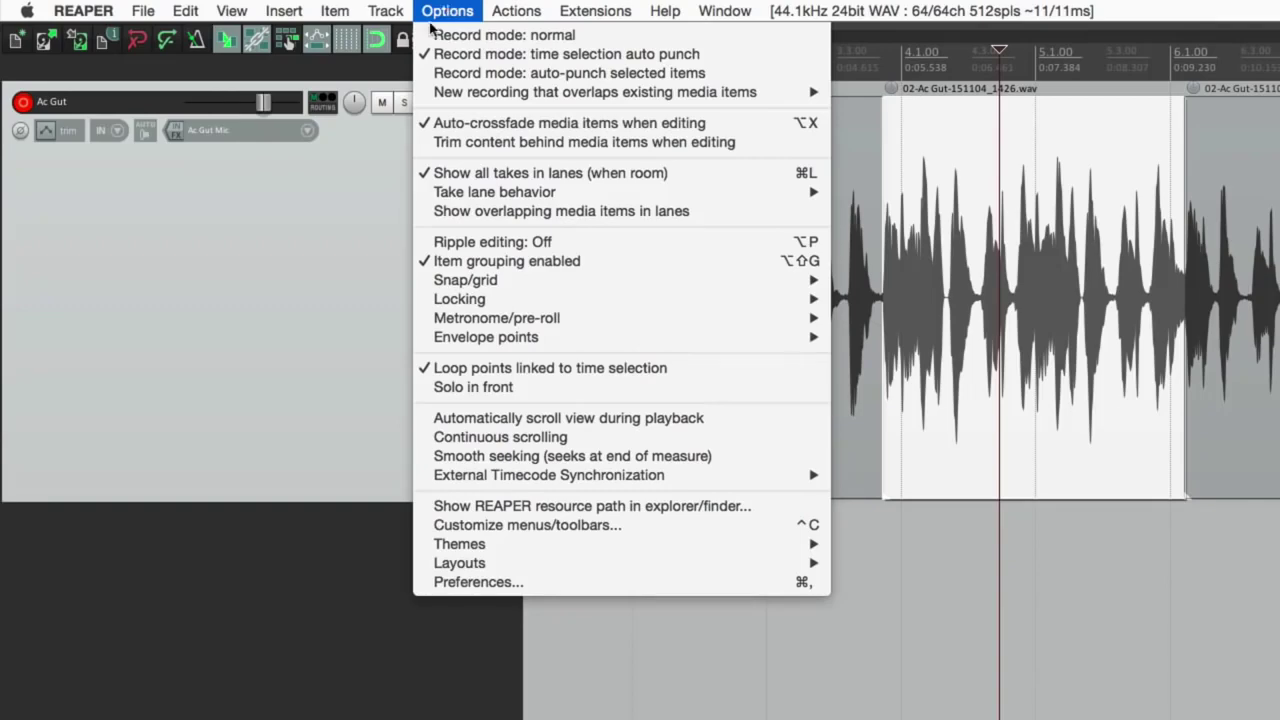
click(420, 72)
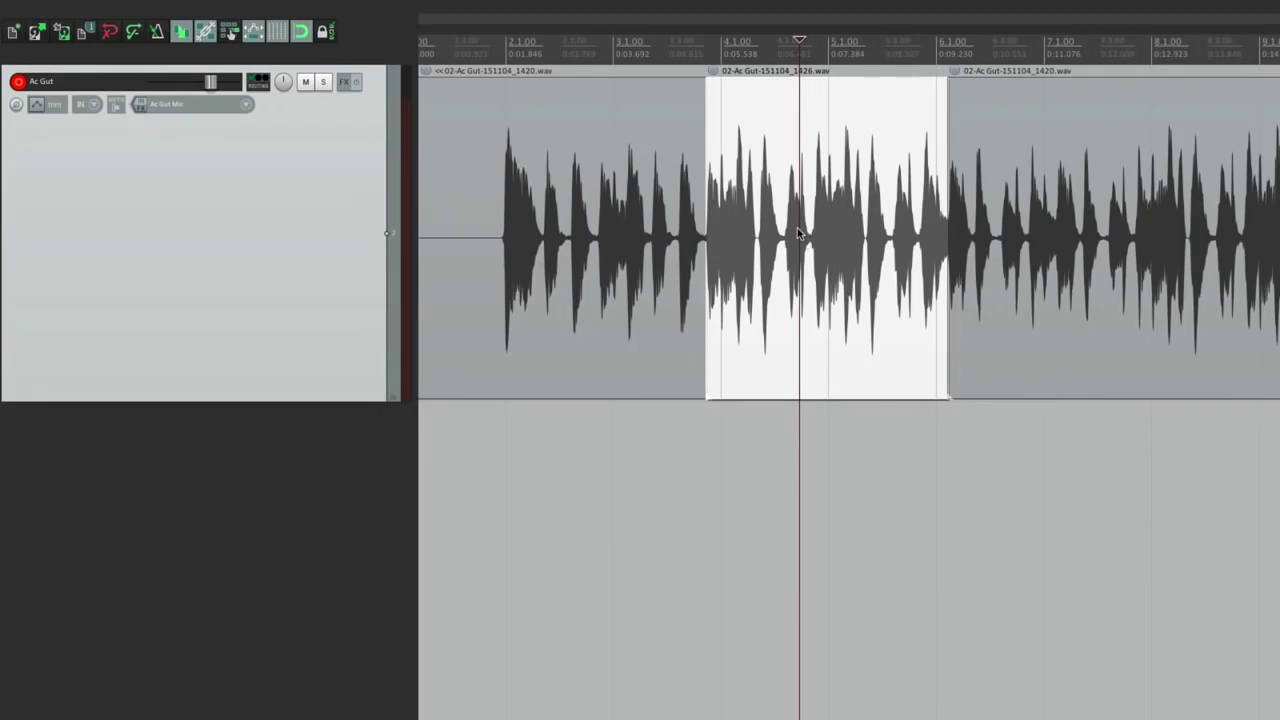
- Split the item following the punched-in section at about 7.3.27 and again just before bar 9
scroll(1183, 218, up, 3)
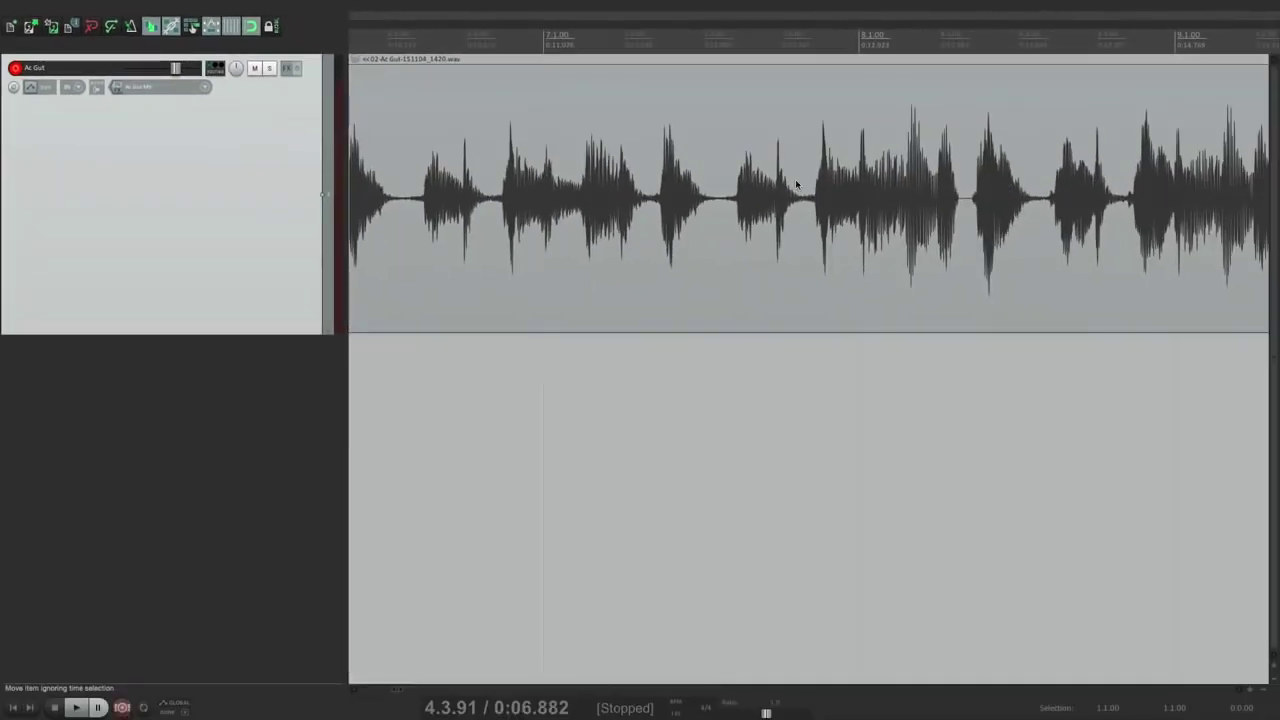
click(723, 168)
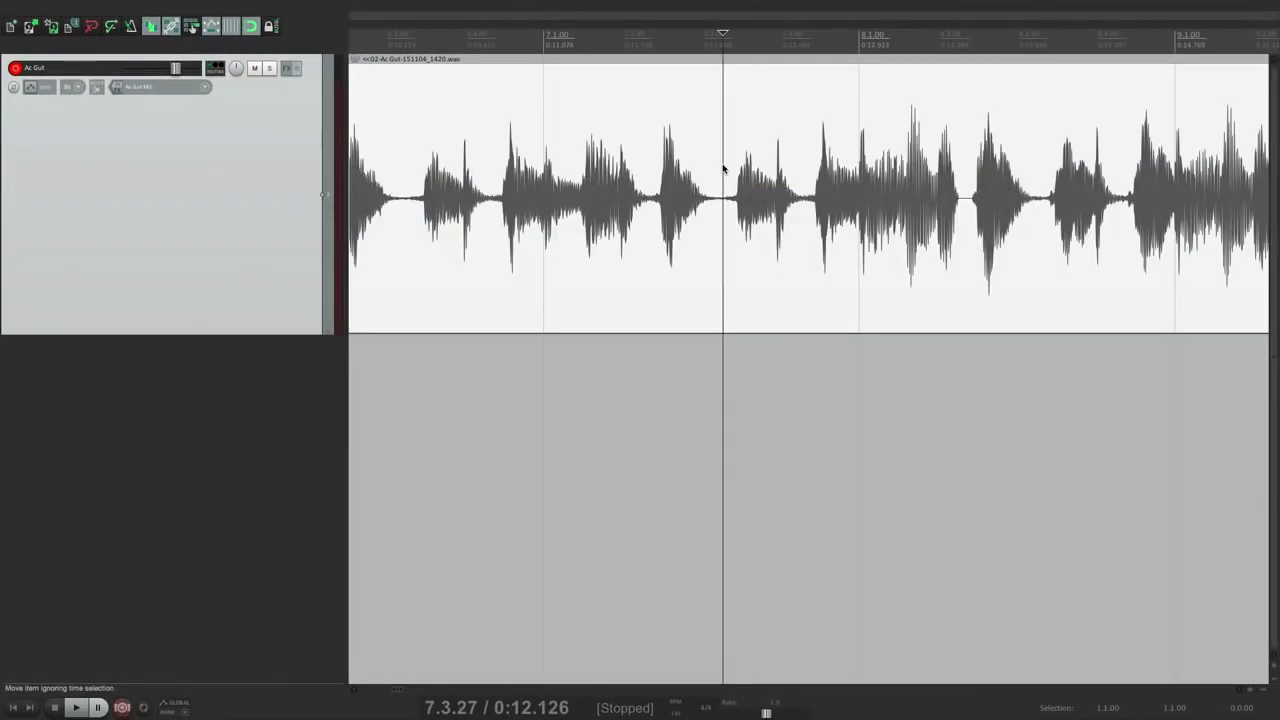
key(s)
click(1120, 172)
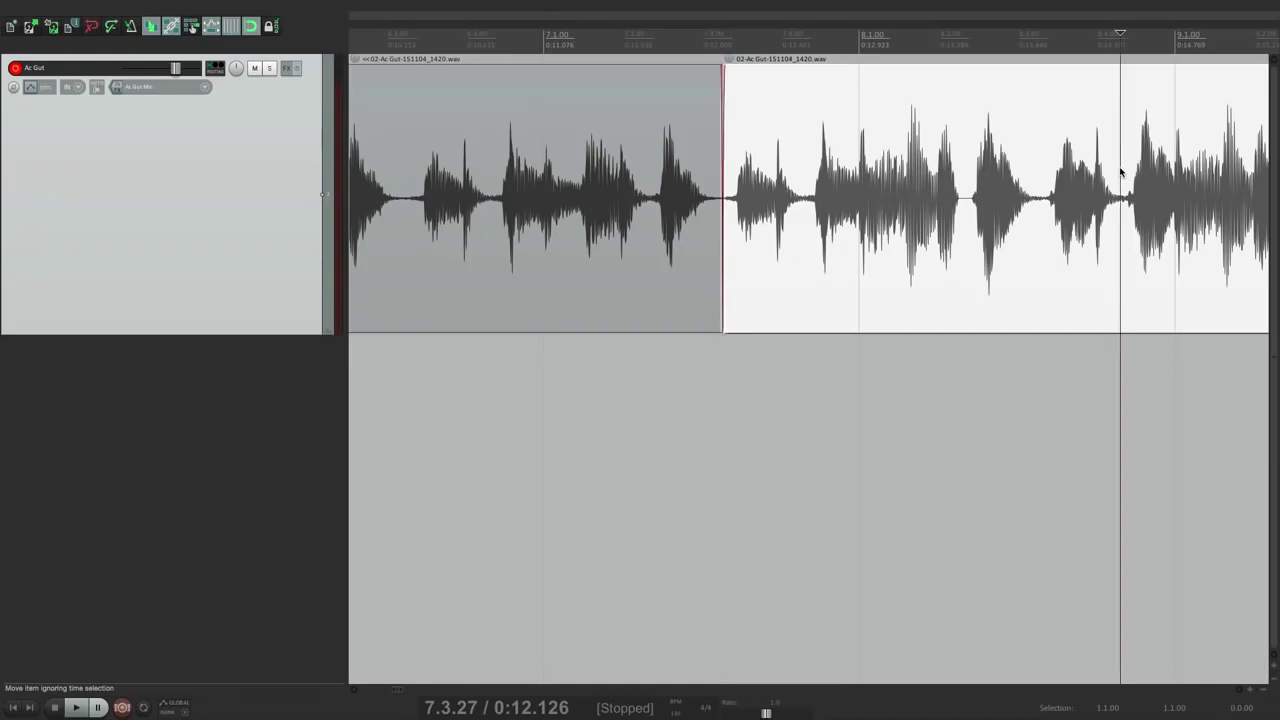
key(s)
scroll(640, 135, down, 4)
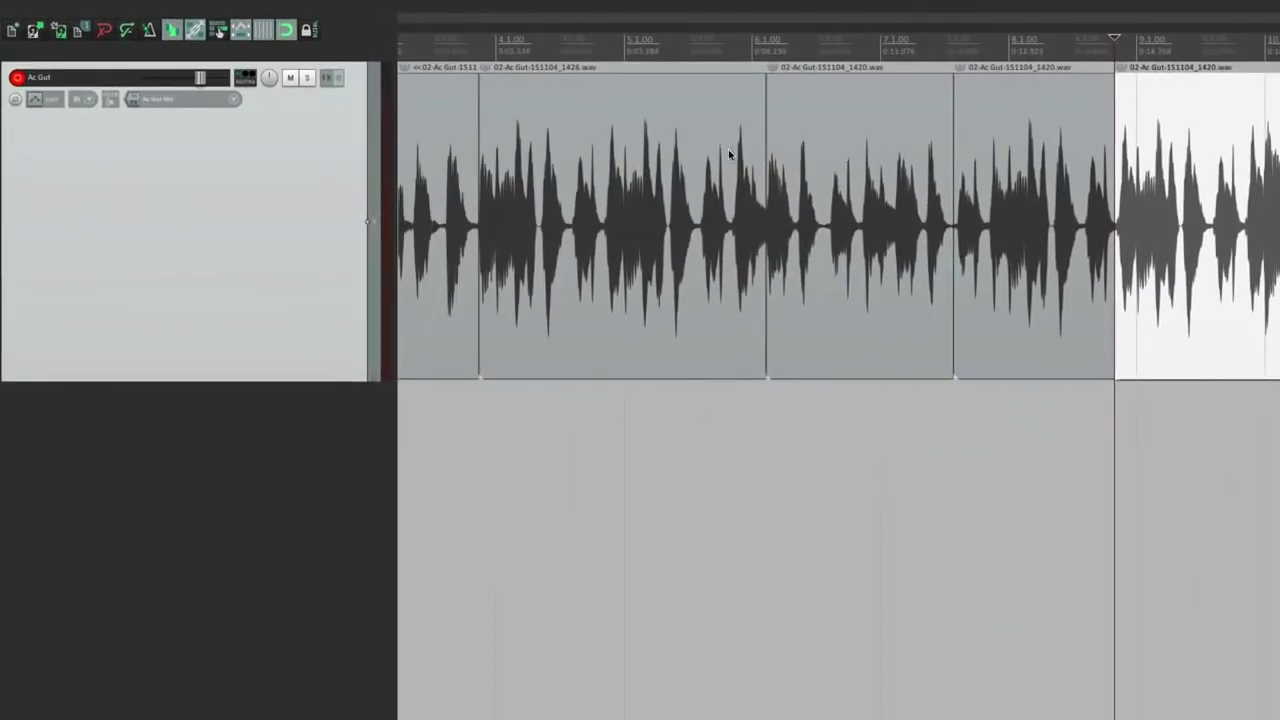
- Select the adjacent items from bar 4 to just before bar 9 as one range, and clear the selection
scroll(728, 152, down, 3)
click(712, 160)
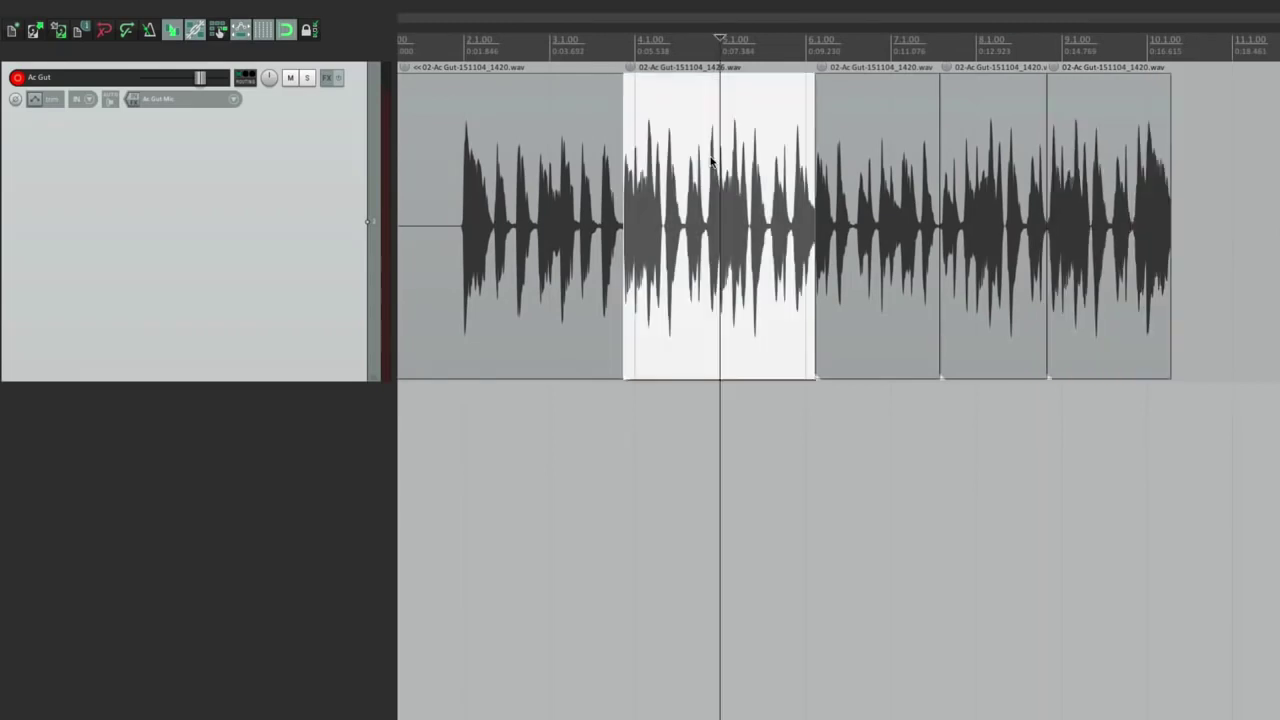
shift+click(965, 152)
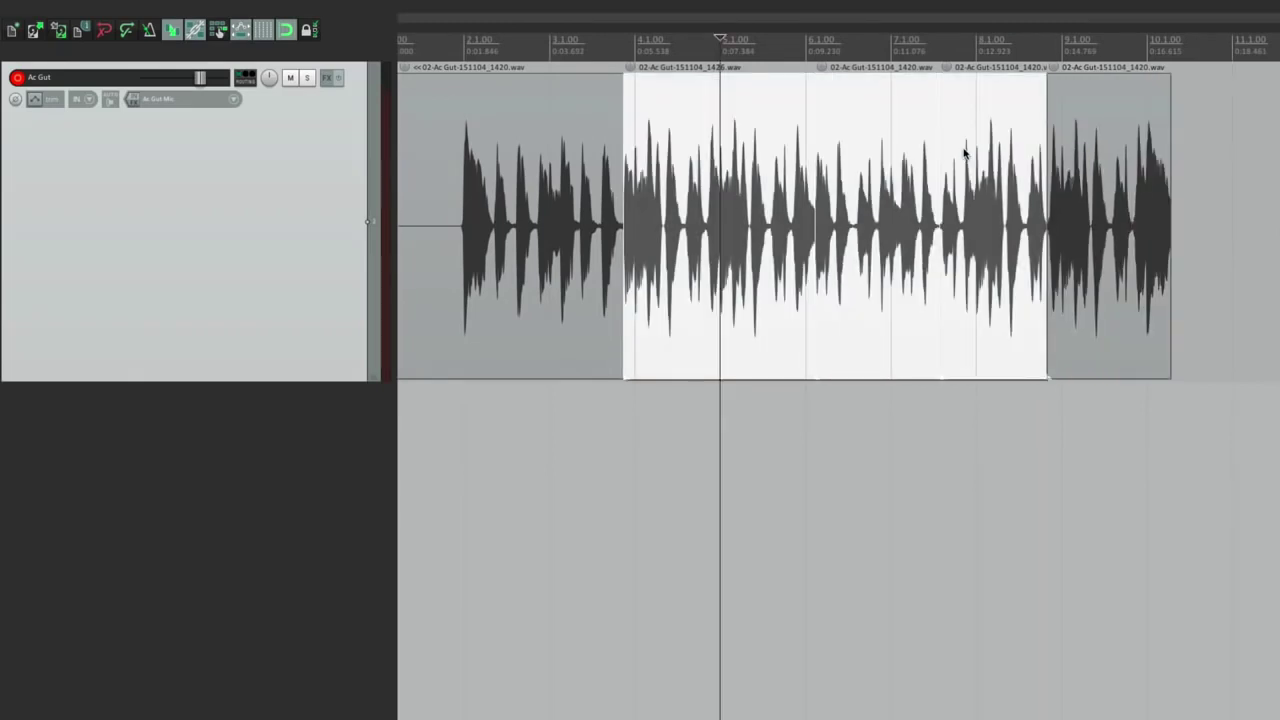
click(556, 506)
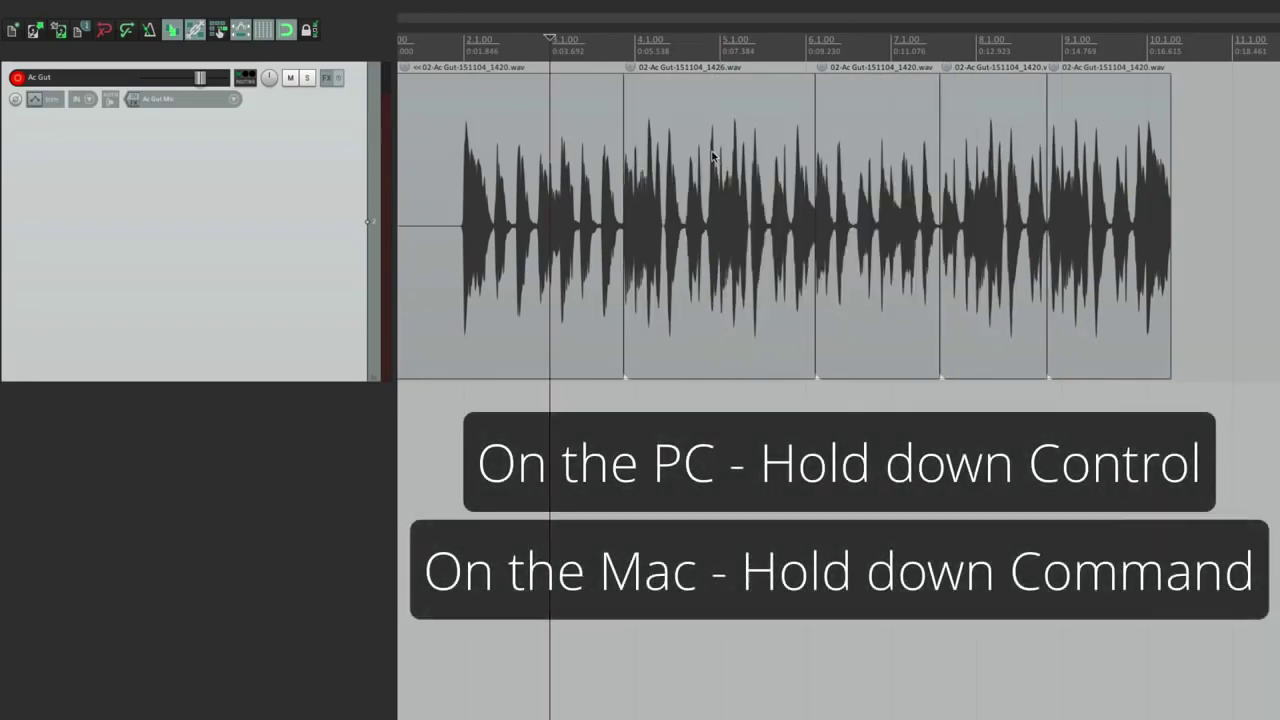
- Select the punched-in item at bar 4 together with the separate item around bar 8, and place the edit cursor just before bar 2
click(713, 155)
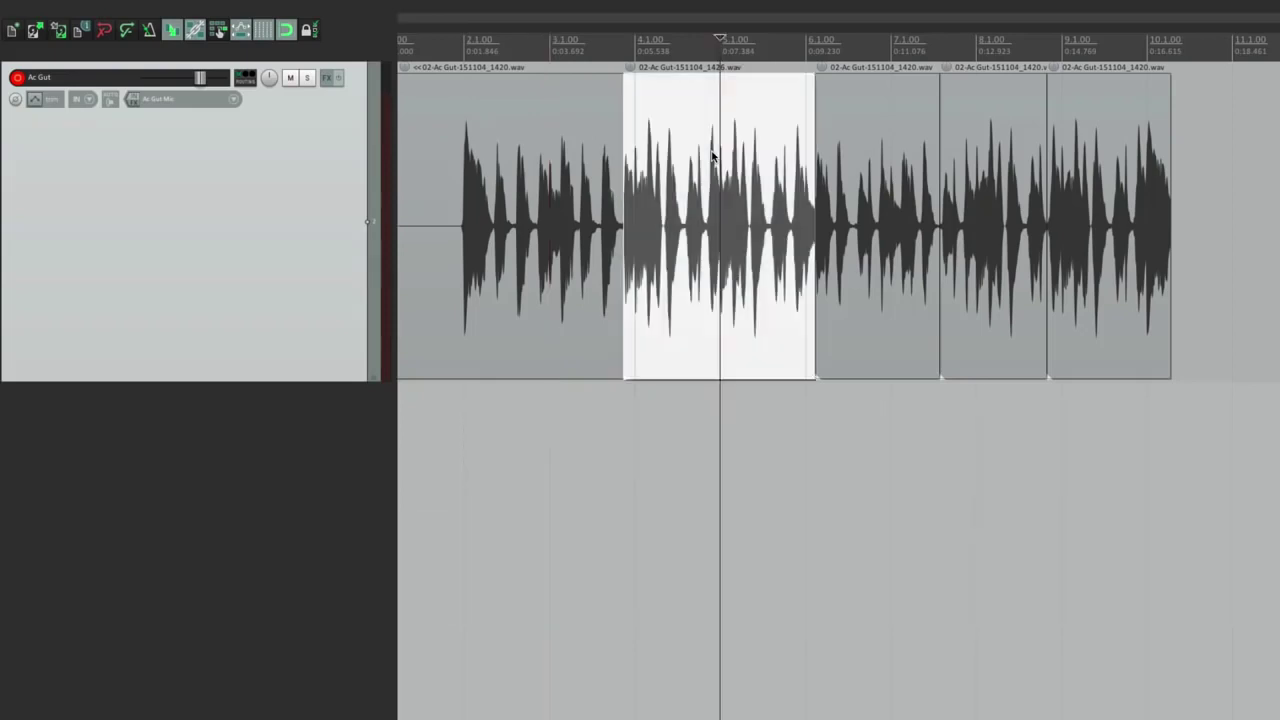
ctrl+click(972, 140)
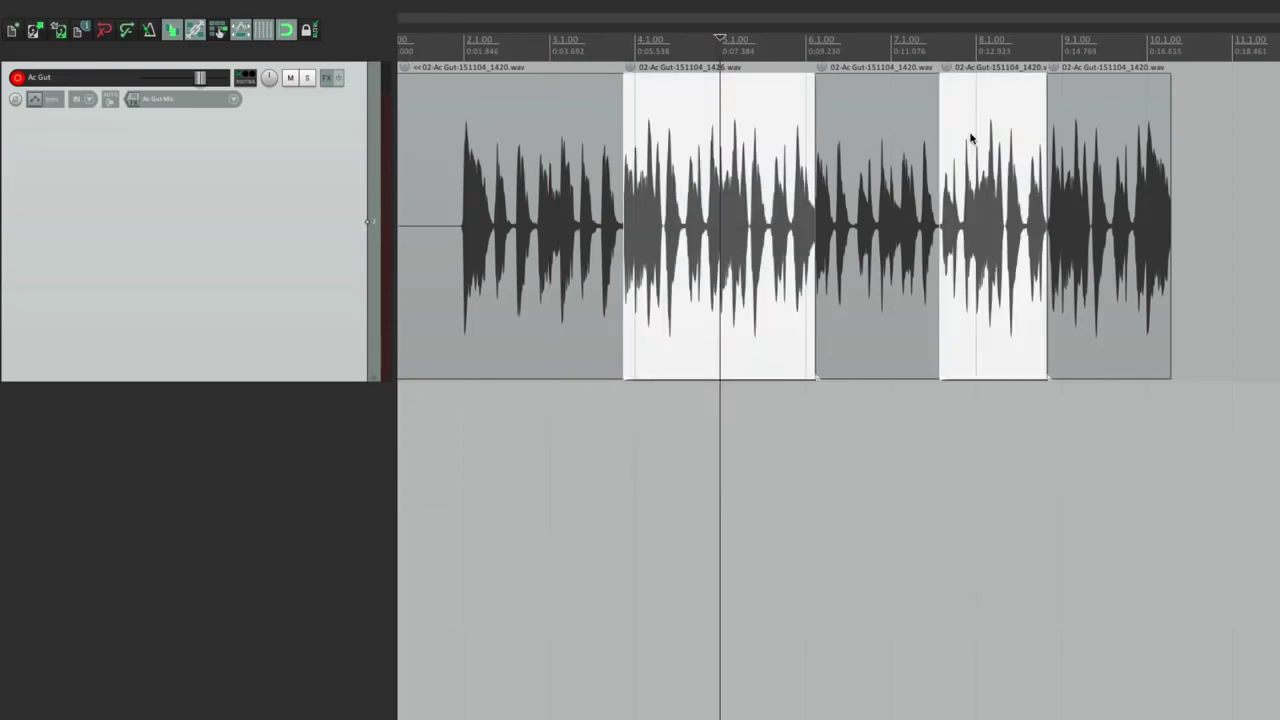
scroll(683, 210, up, 1)
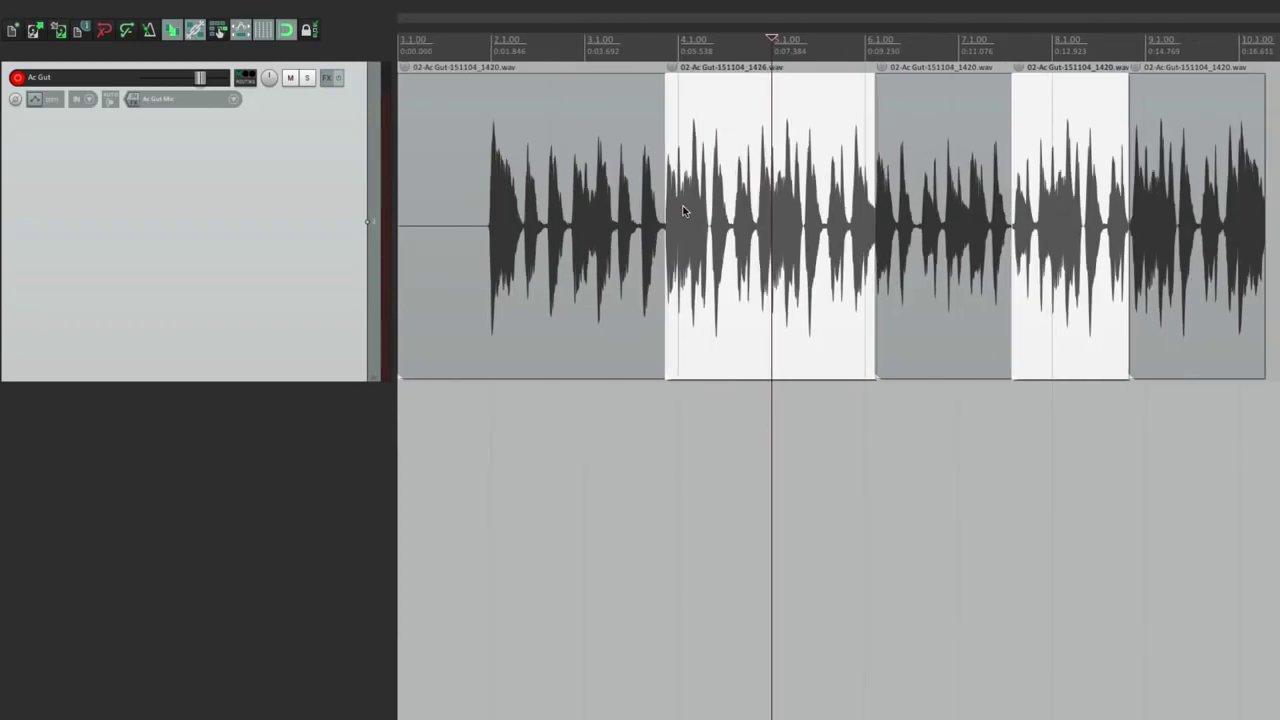
click(474, 45)
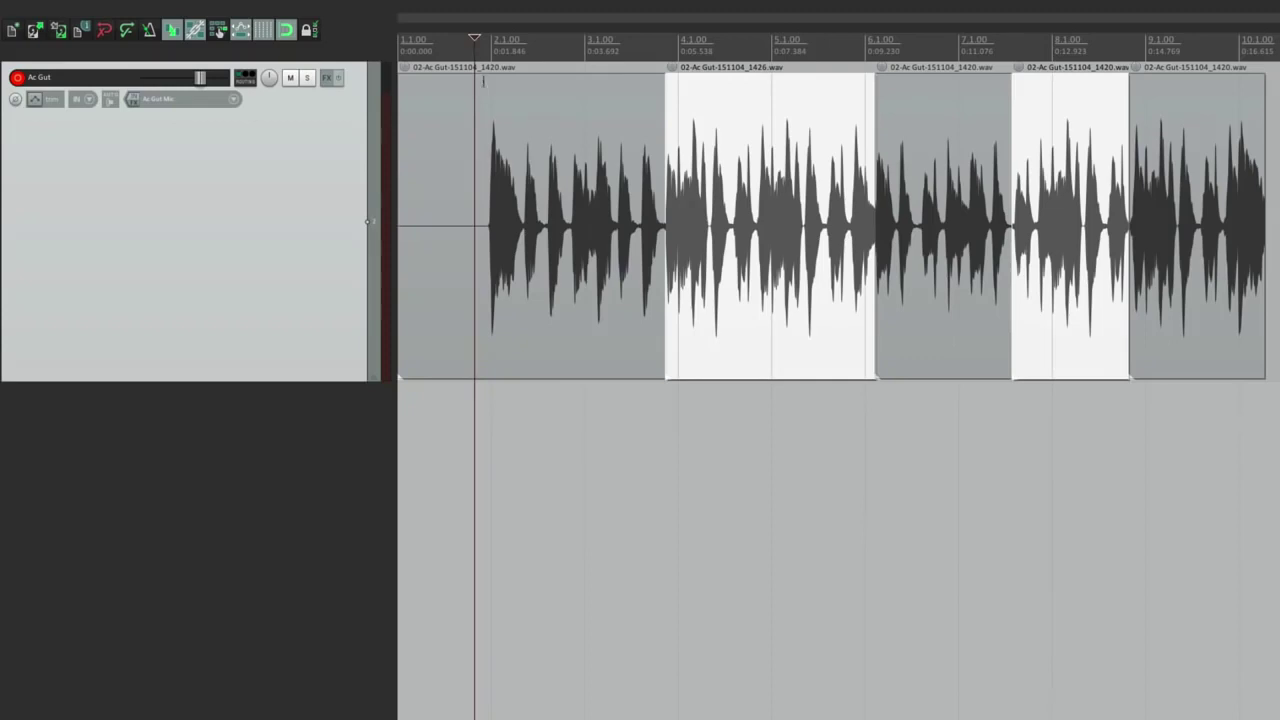
click(474, 398)
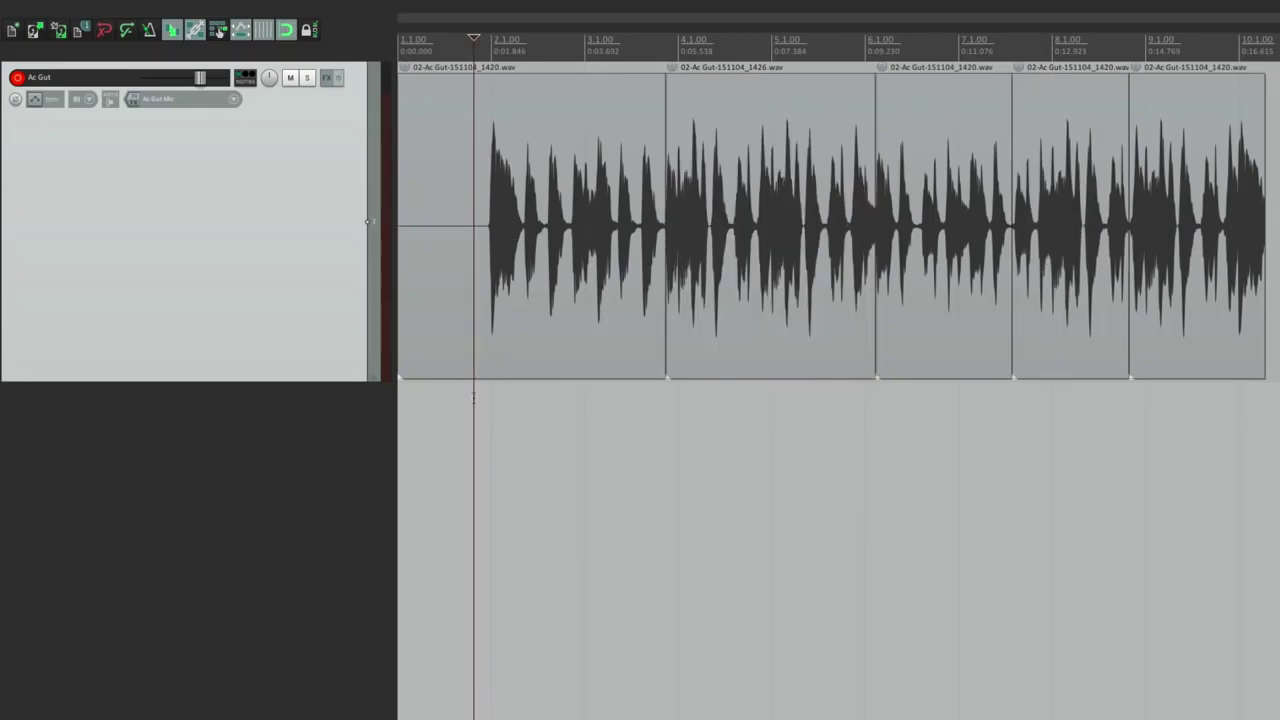
- Select the item at bar 4 and the item around bar 8, and record auto-punch takes over both with the metronome on
click(743, 137)
ctrl+click(1077, 120)
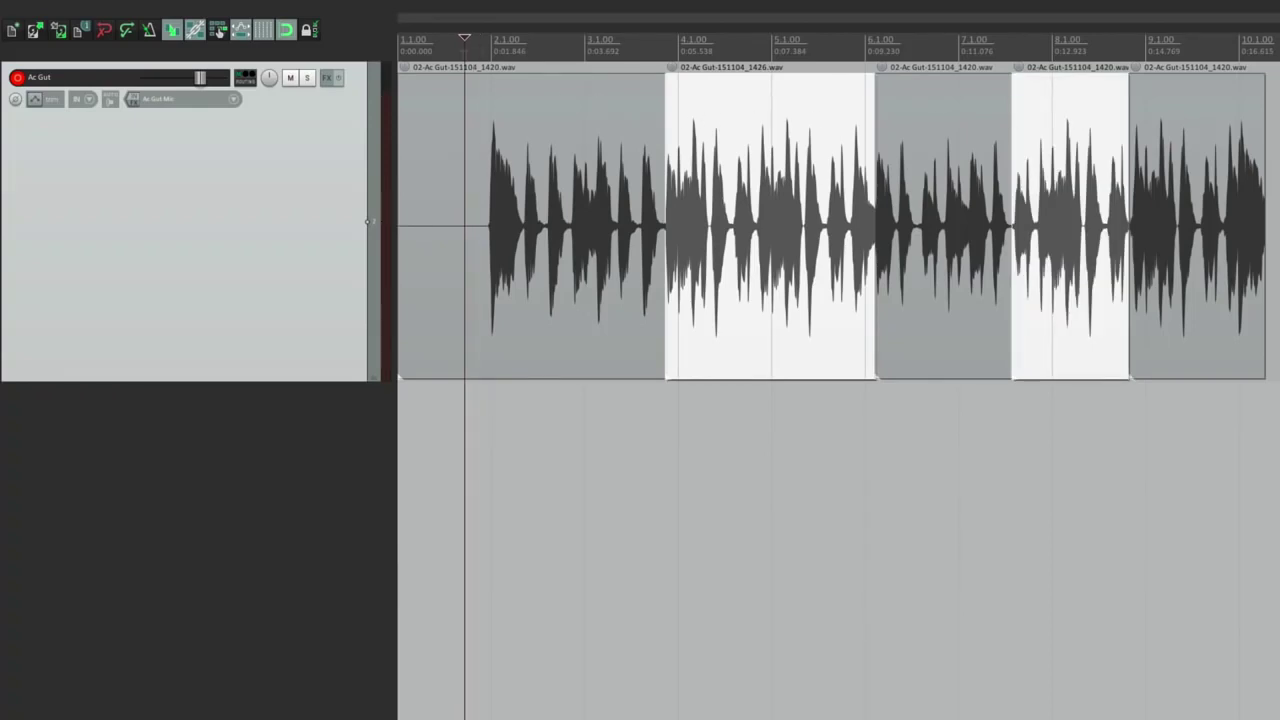
key(F5)
key(space)
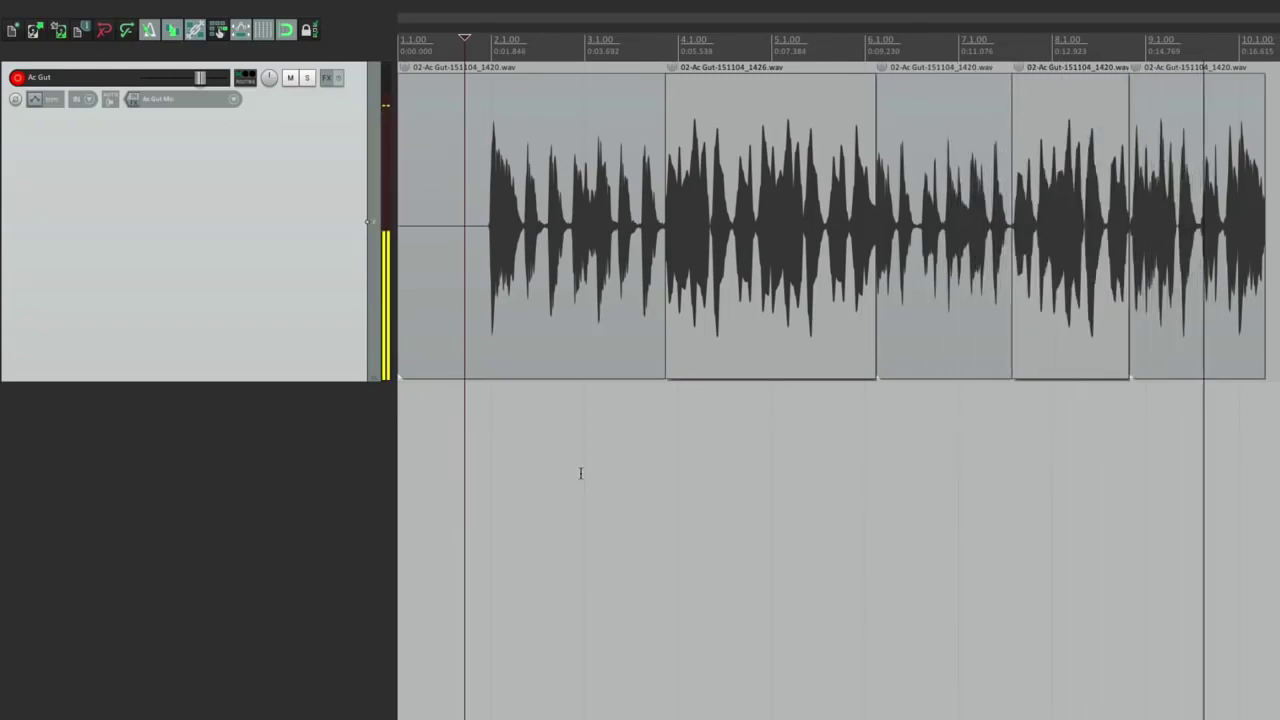
key(space)
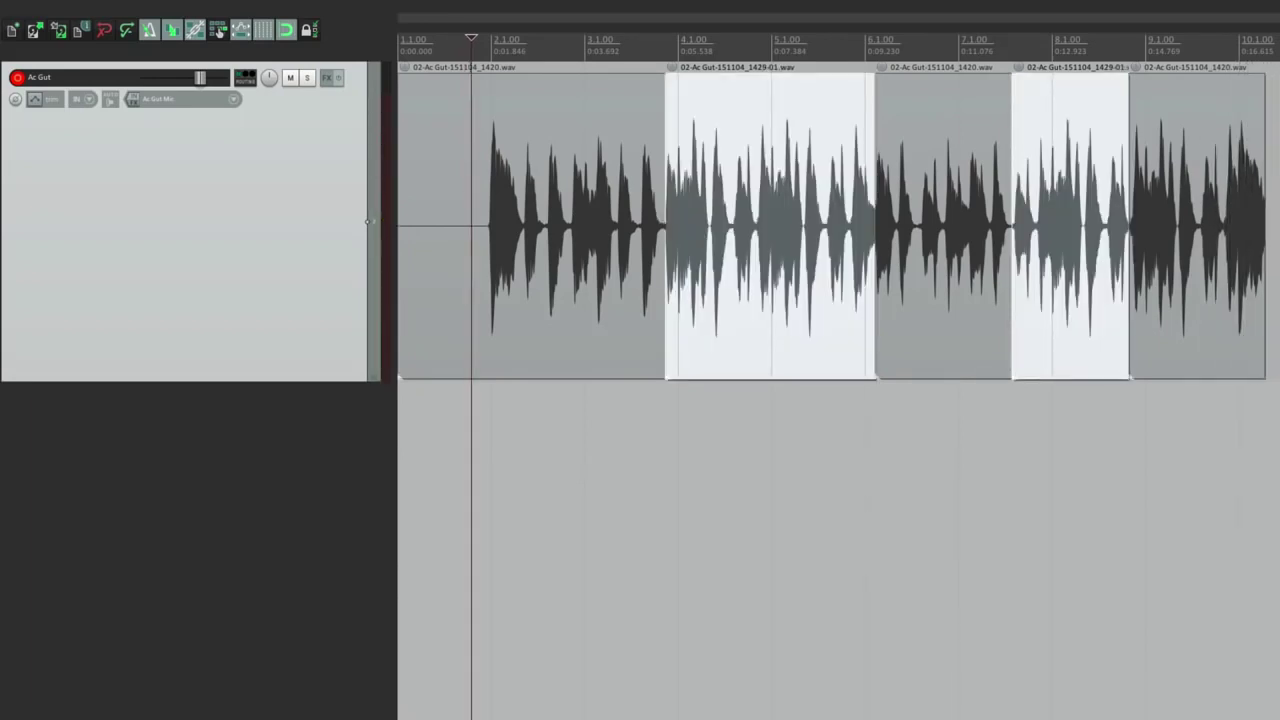
- Shift the crossfades at the start and end of the re-recorded bar 4 item slightly earlier
scroll(667, 201, up, 5)
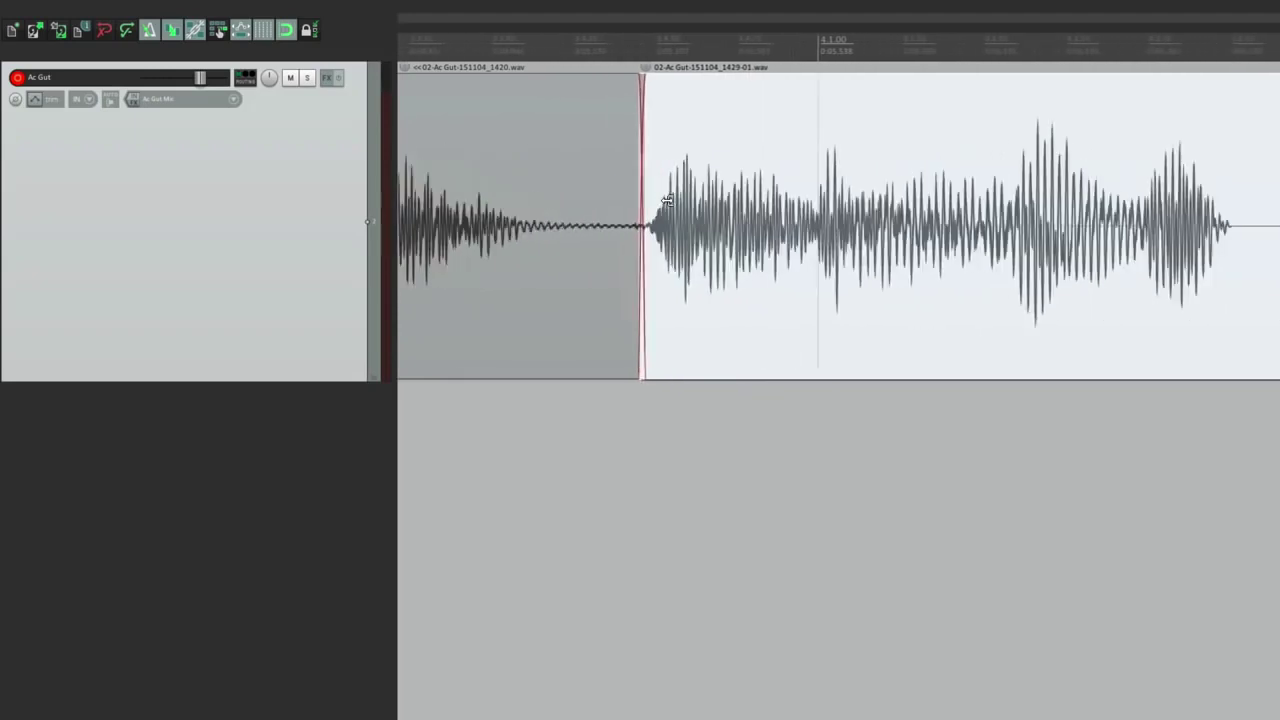
scroll(667, 201, up, 2)
drag(609, 277, 576, 285)
scroll(642, 258, down, 4)
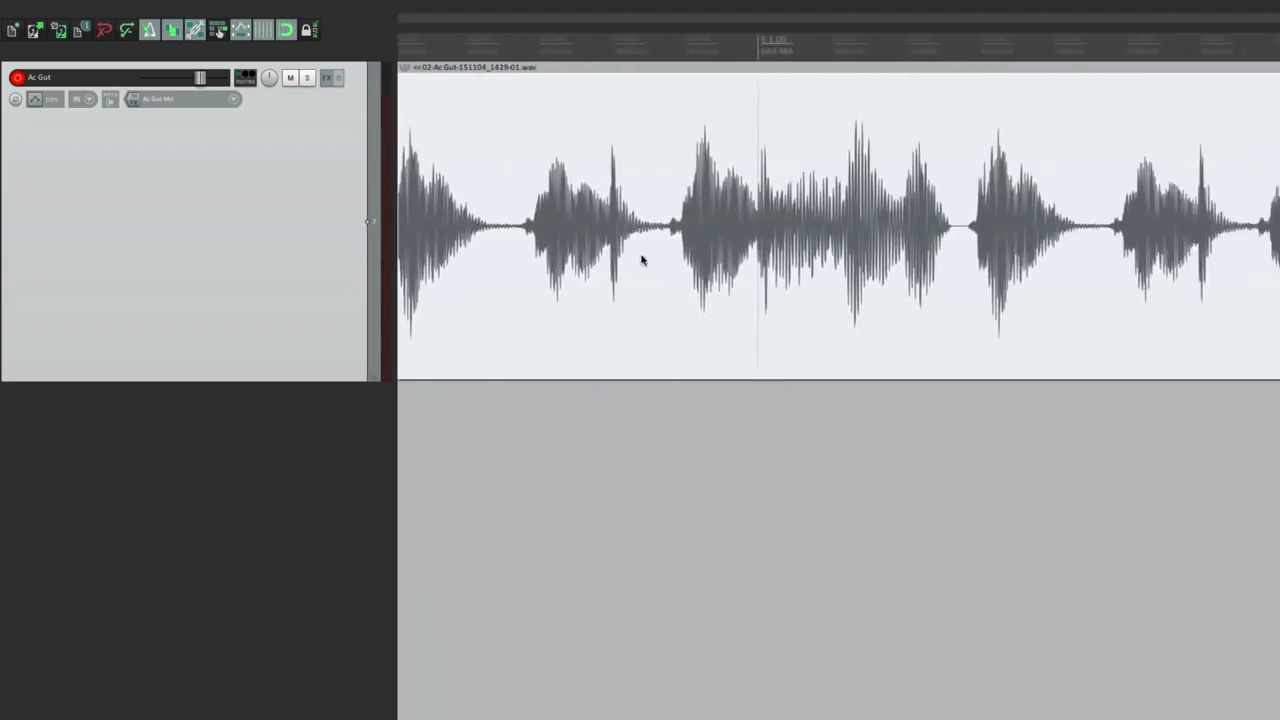
scroll(642, 258, up, 3)
scroll(862, 245, up, 3)
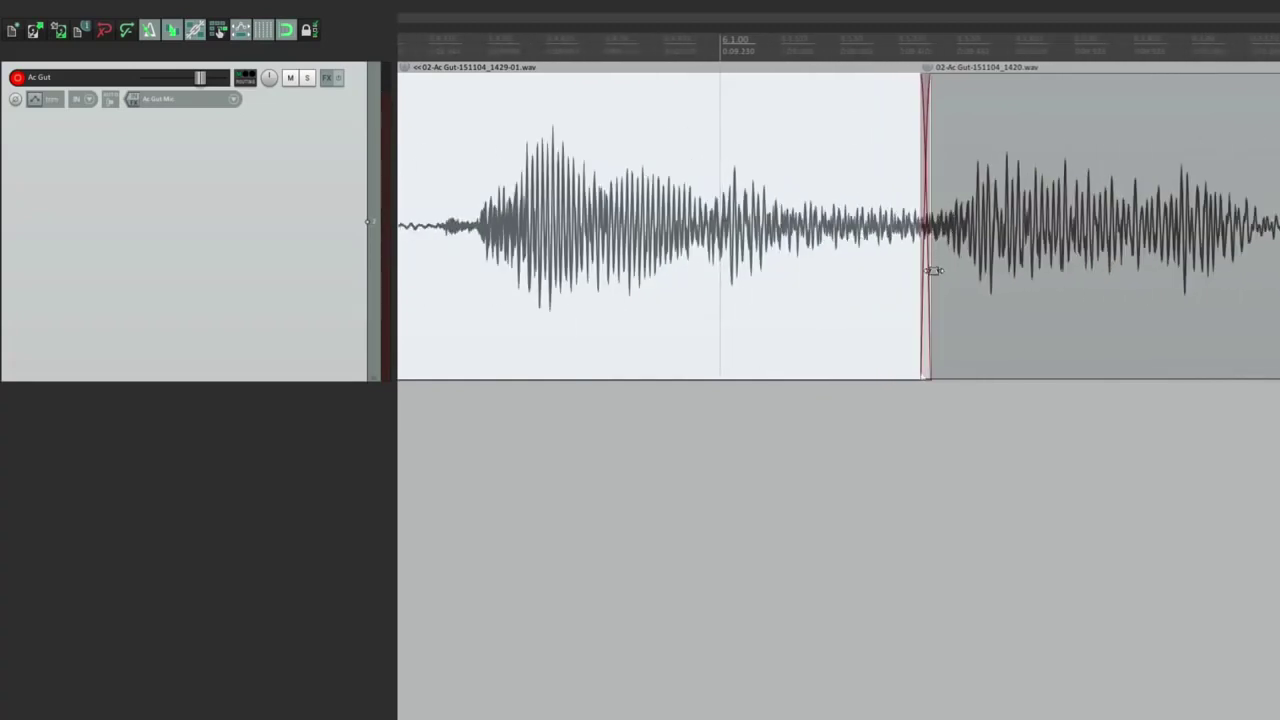
drag(928, 274, 899, 281)
- Check the crossfade at the start of the re-recorded item around bar 8, and shift its end crossfade slightly earlier
scroll(907, 278, down, 3)
scroll(907, 278, right, 2)
scroll(986, 270, up, 3)
scroll(986, 270, up, 3)
scroll(899, 281, down, 2)
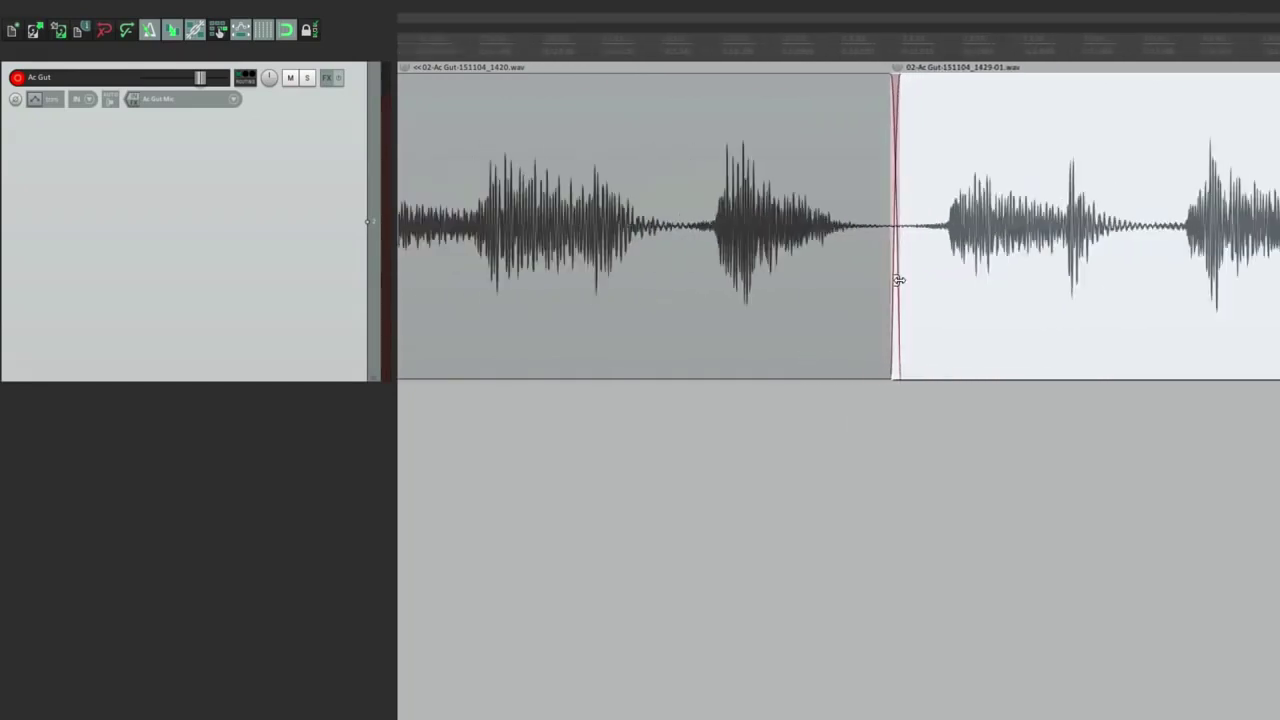
scroll(899, 281, down, 3)
scroll(900, 278, right, 2)
scroll(1088, 241, up, 3)
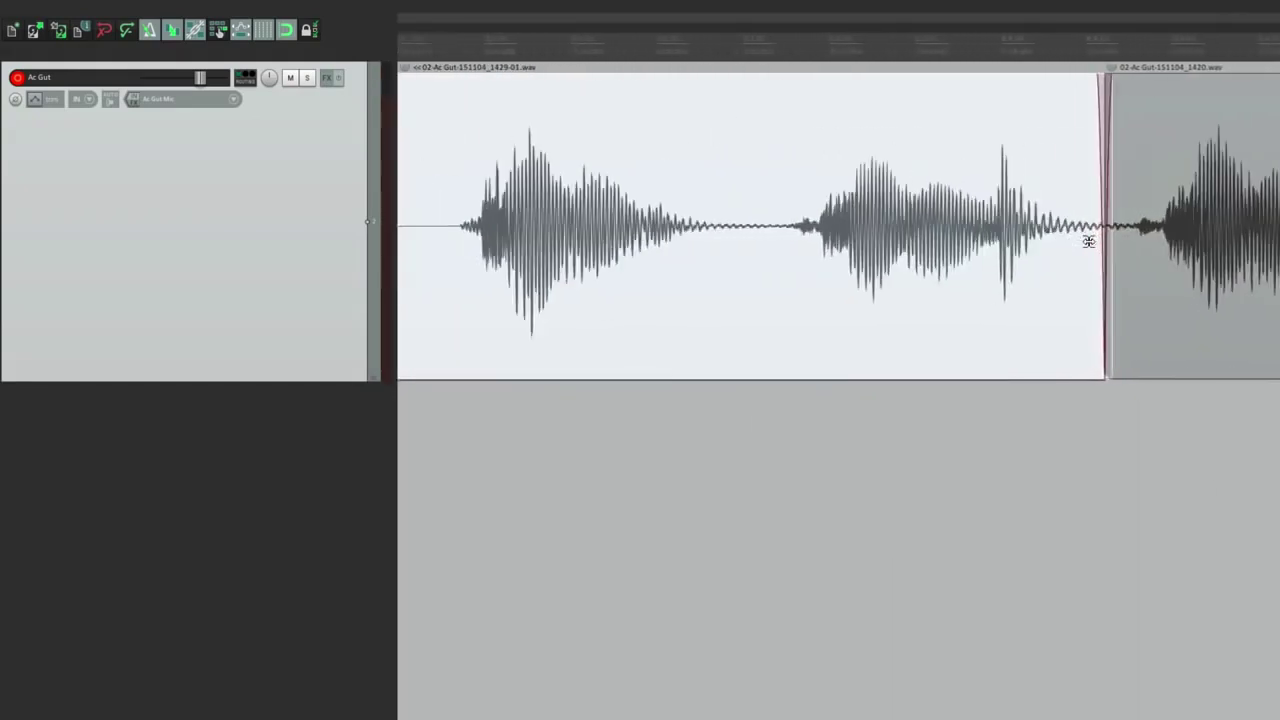
scroll(1088, 241, up, 2)
mouse_move(1120, 271)
mouse_down()
mouse_move(1181, 271)
mouse_move(1114, 260)
mouse_up()
scroll(1032, 228, down, 5)
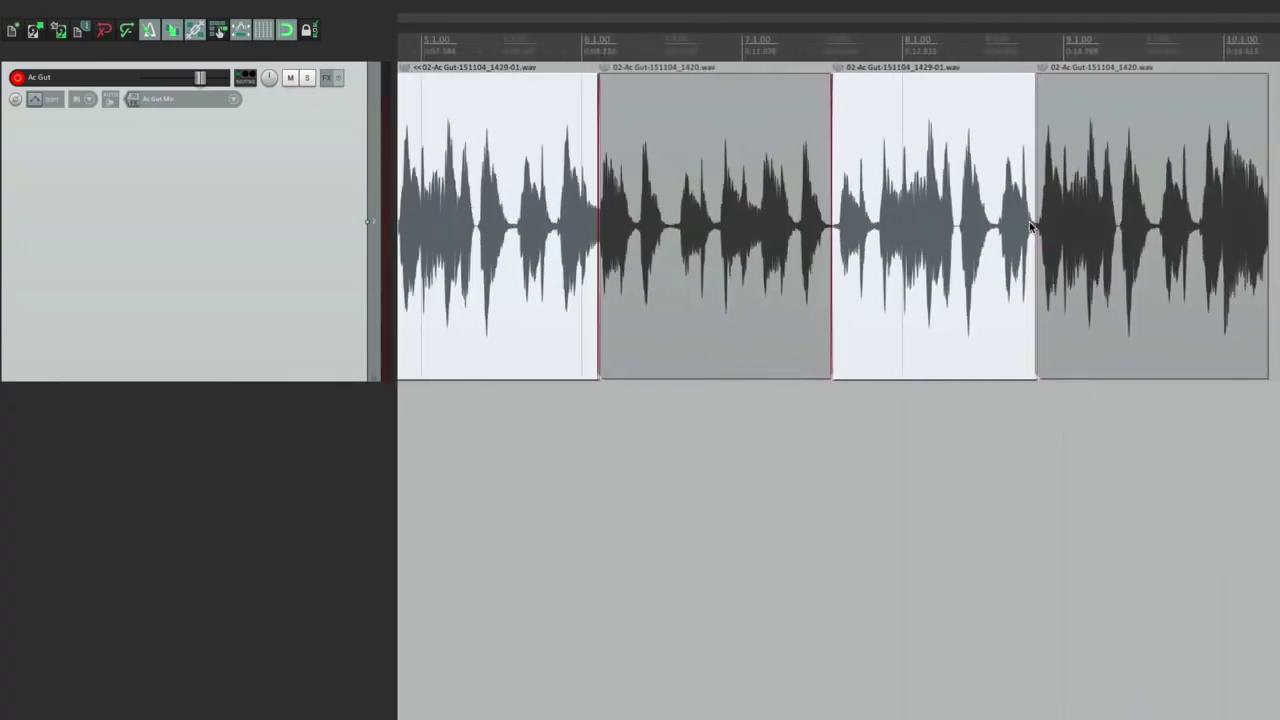
- Play back both punched-in sections from about 2.4.18 with the metronome off, stopping past bar 9
scroll(1032, 228, down, 4)
click(566, 430)
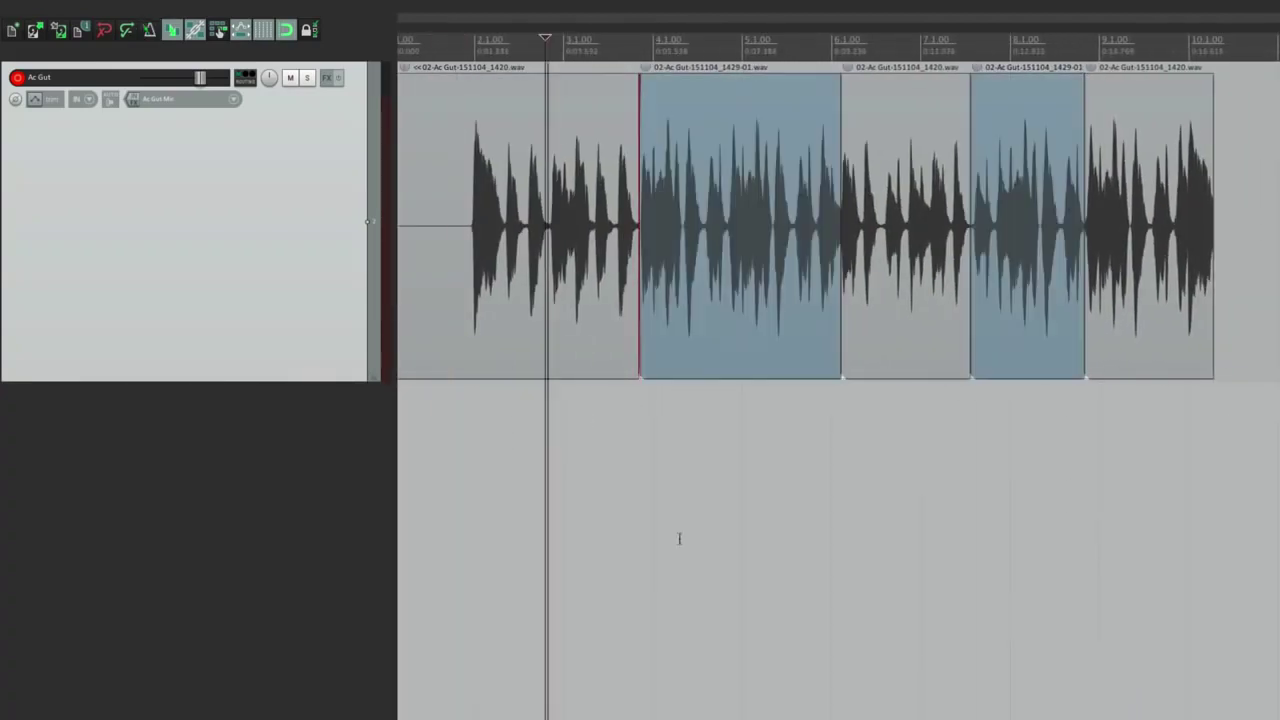
key(space)
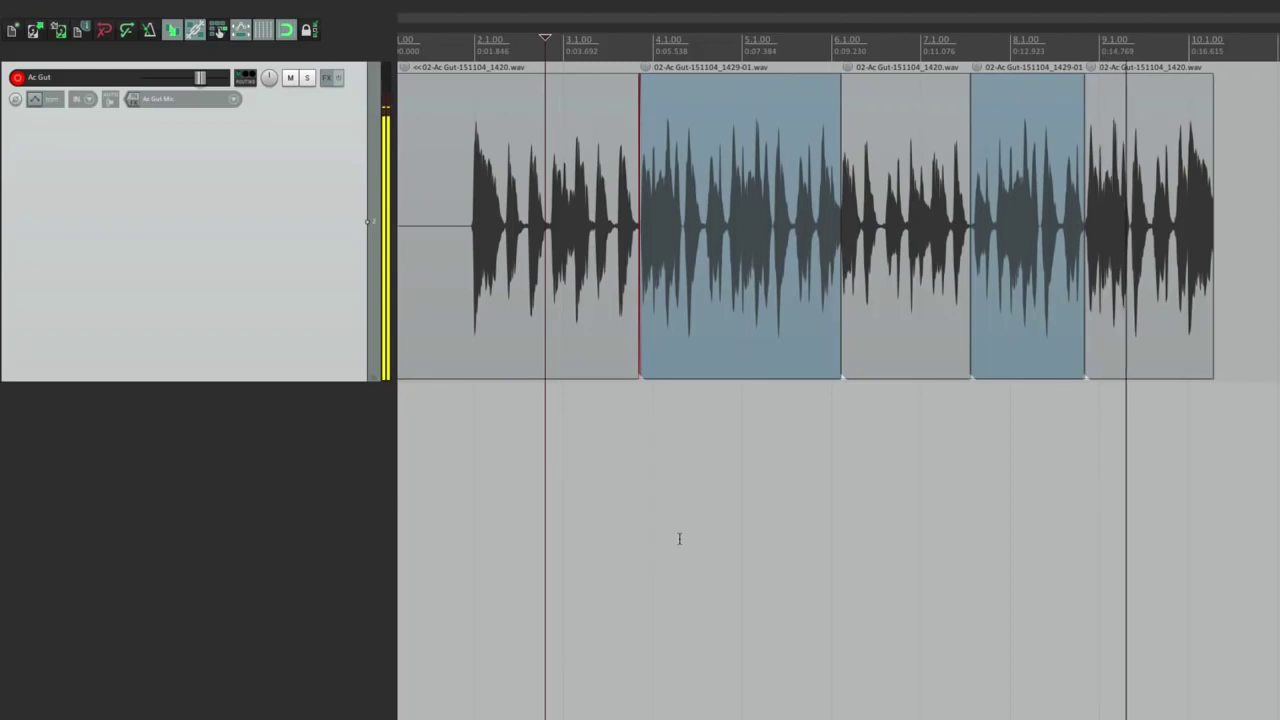
key(space)
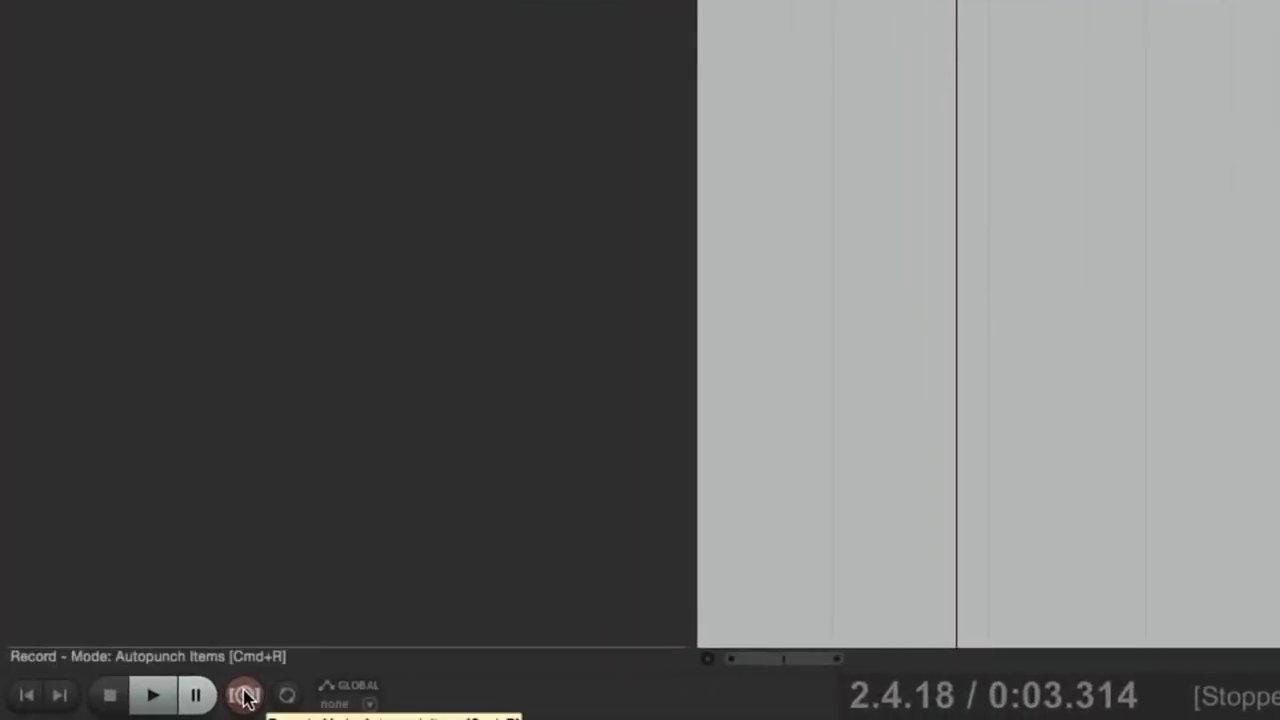
- Switch the record mode to normal, to time selection auto punch, and back to auto-punch selected items
right_click(245, 697)
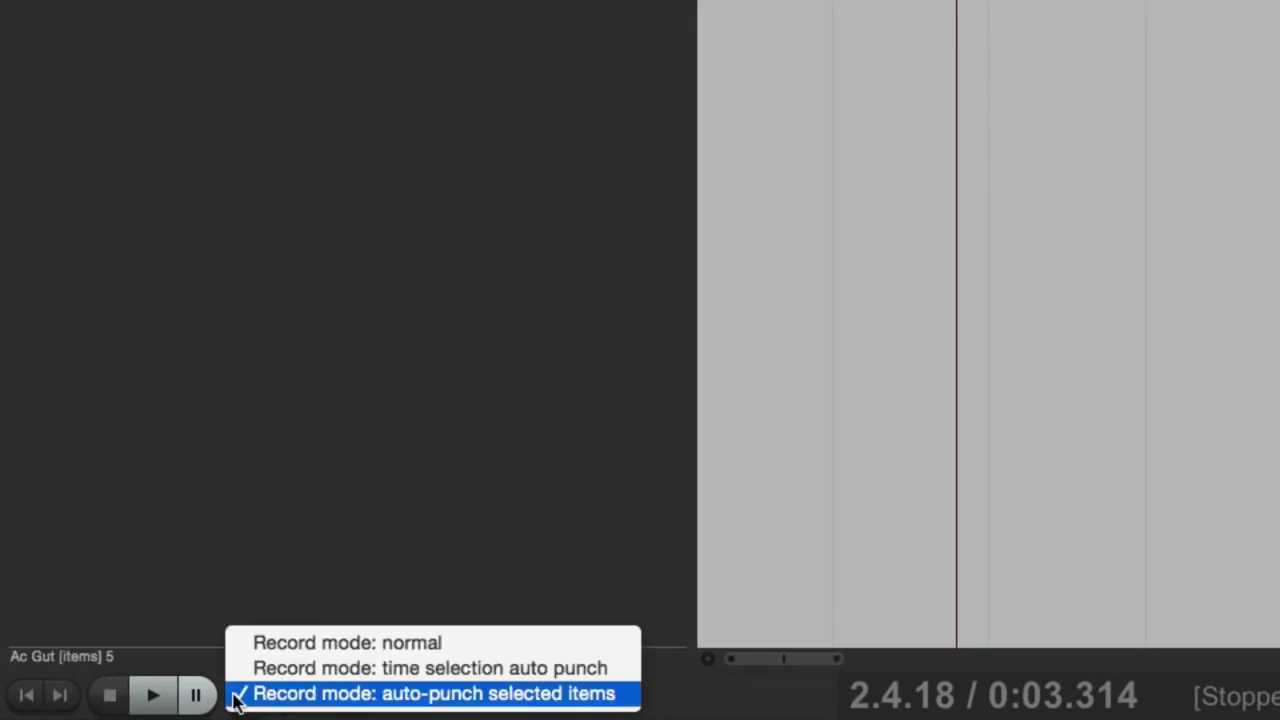
click(230, 646)
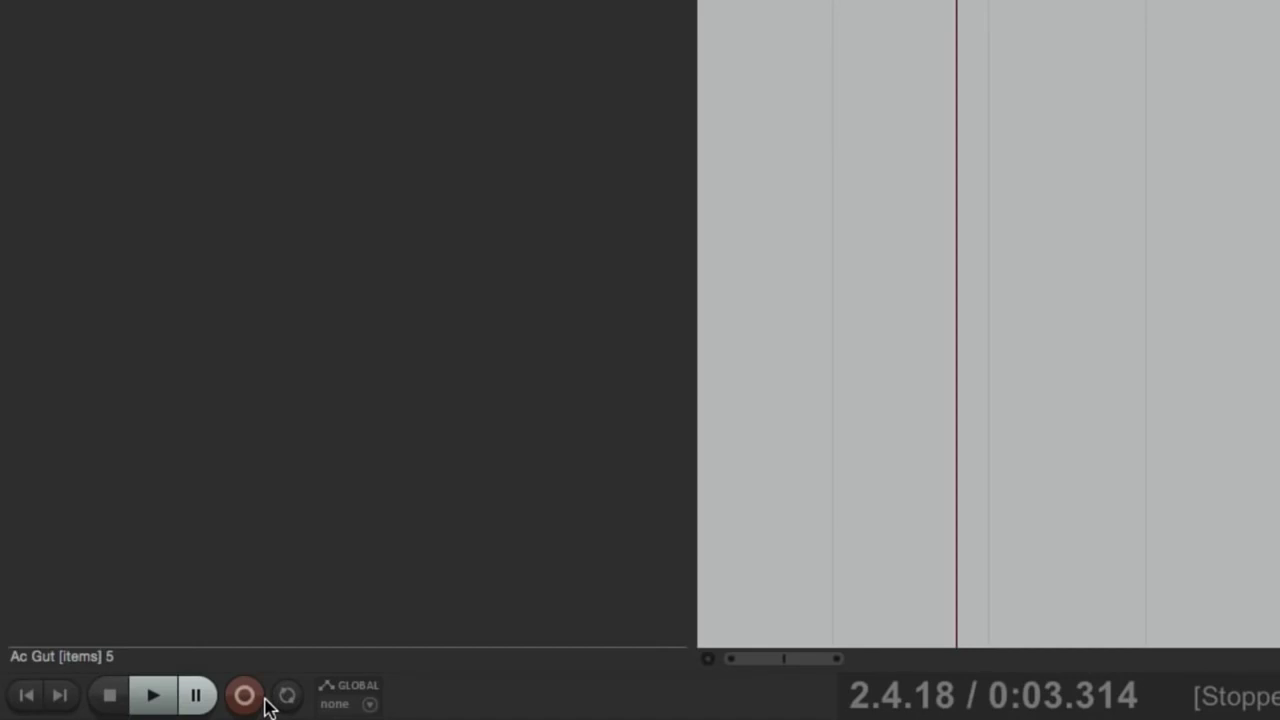
right_click(230, 694)
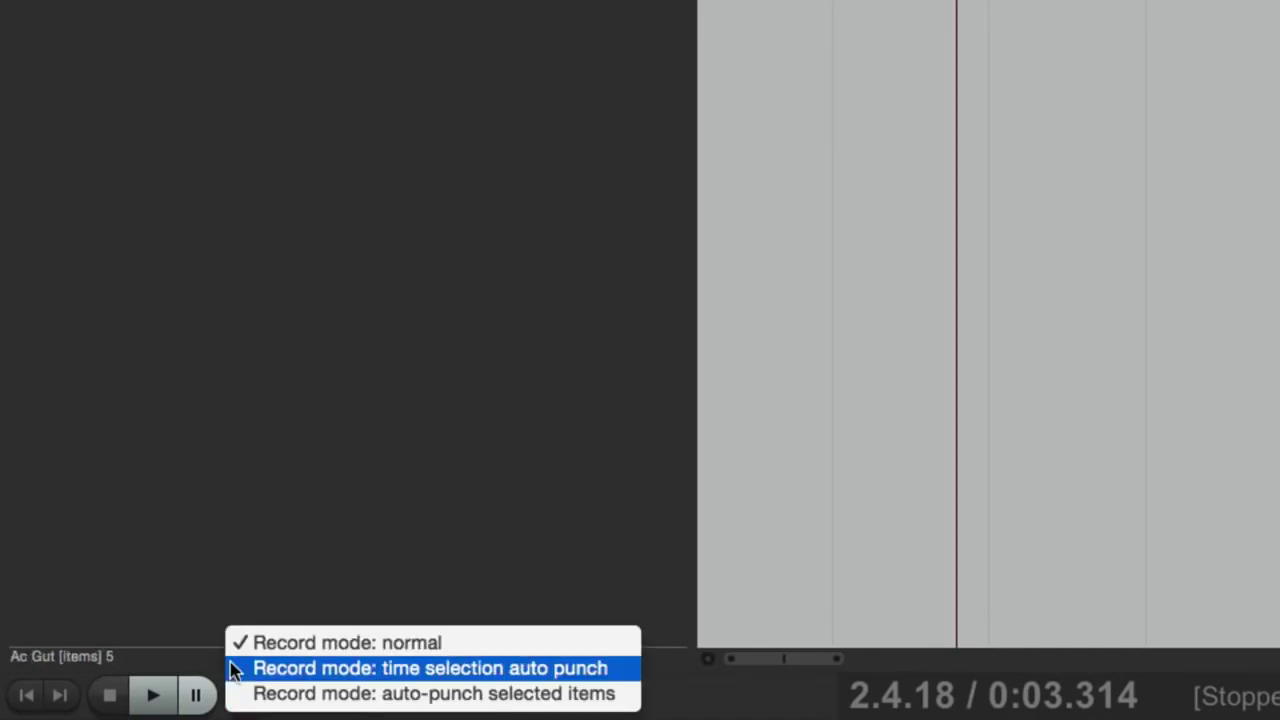
click(231, 666)
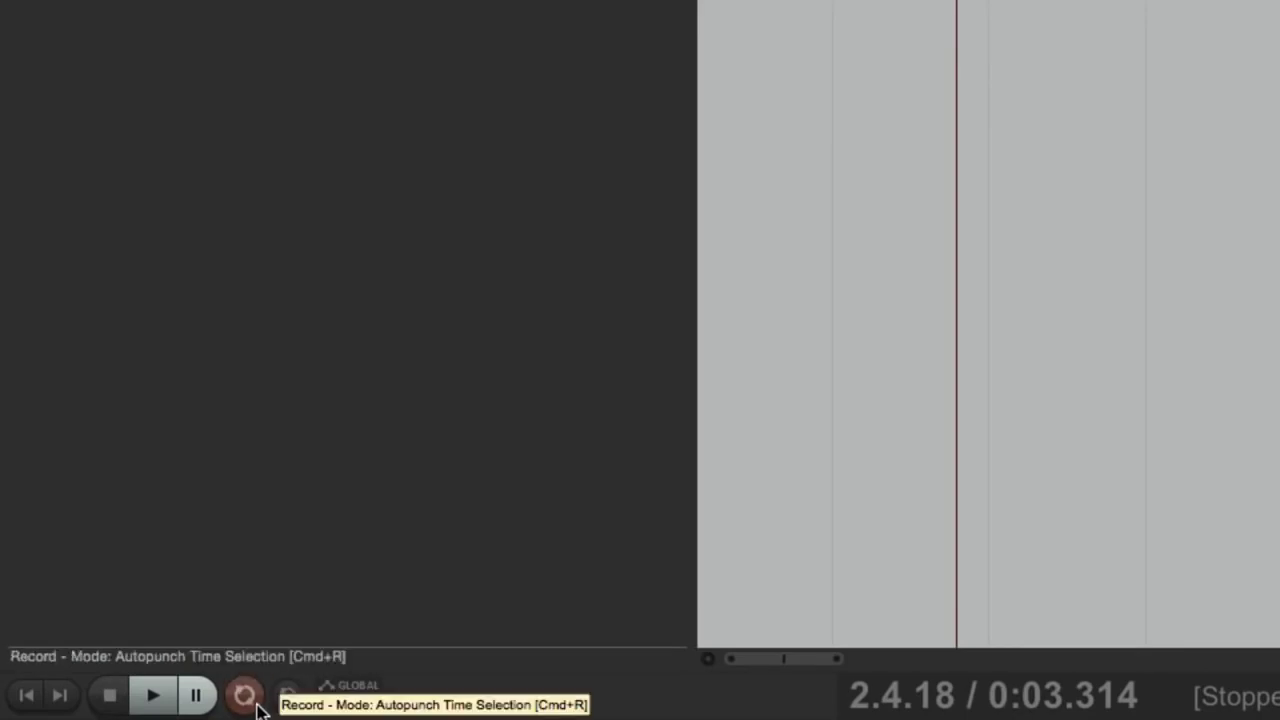
right_click(256, 704)
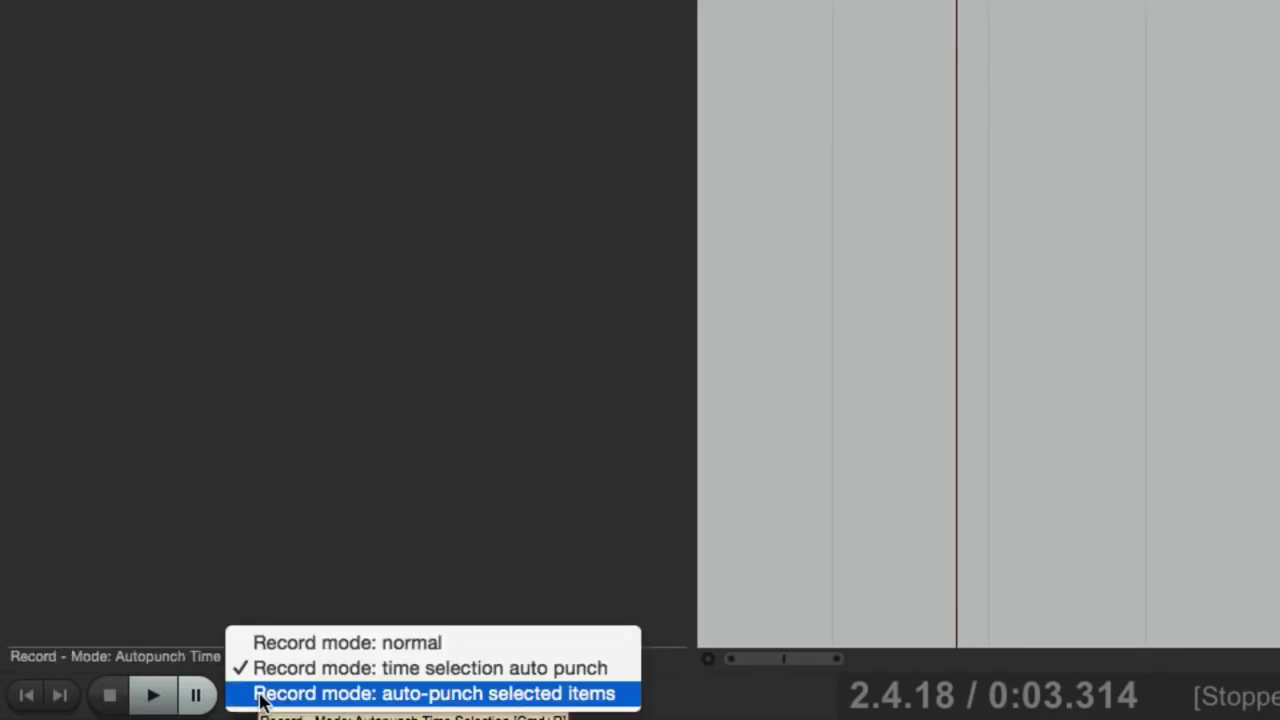
click(262, 698)
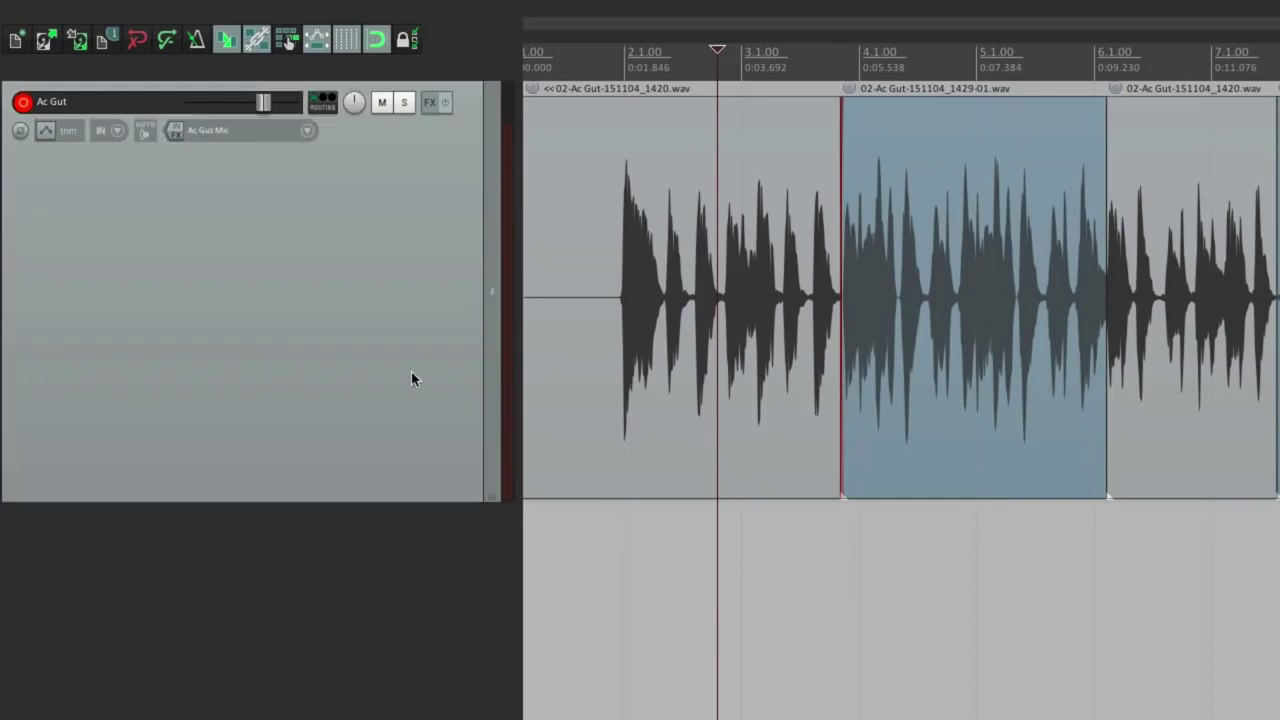
- Delete the existing Ac Gut track from the project
click(411, 379)
key(Delete)
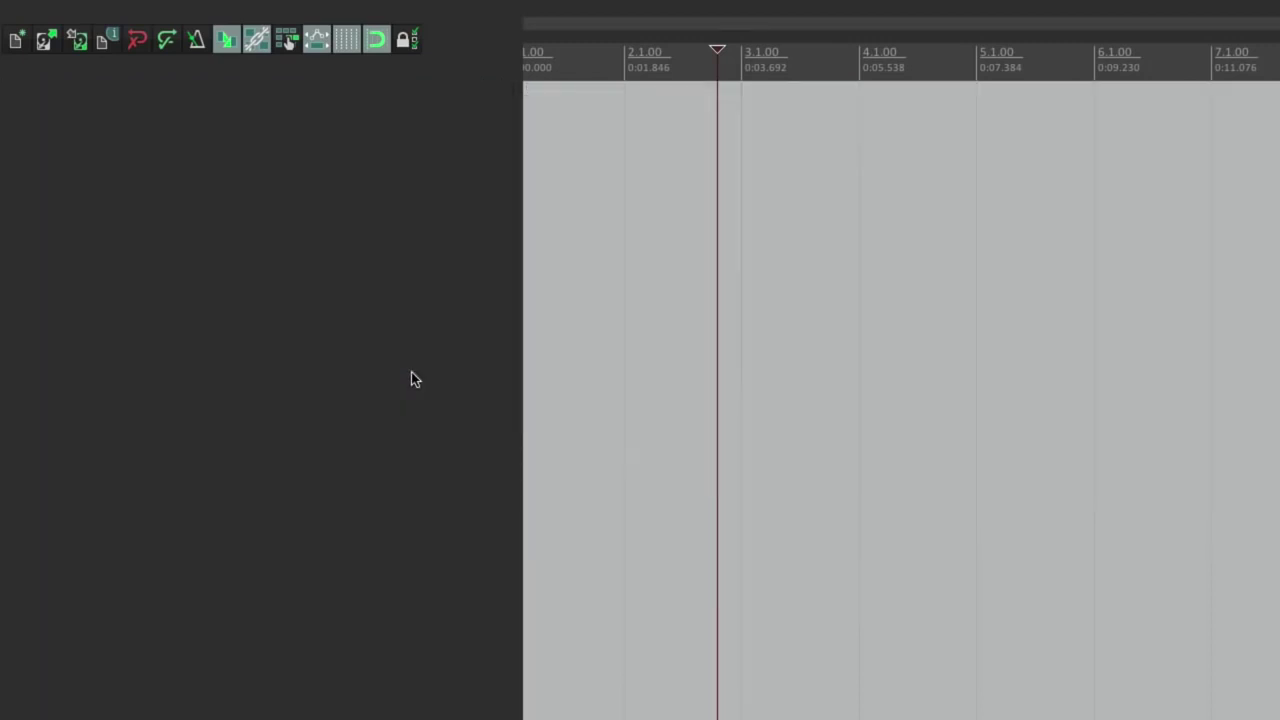
- Set the default record configuration for new tracks to the mono input Ac Gut Mic with Monitor Input (Tape Auto Style)
key(super+comma)
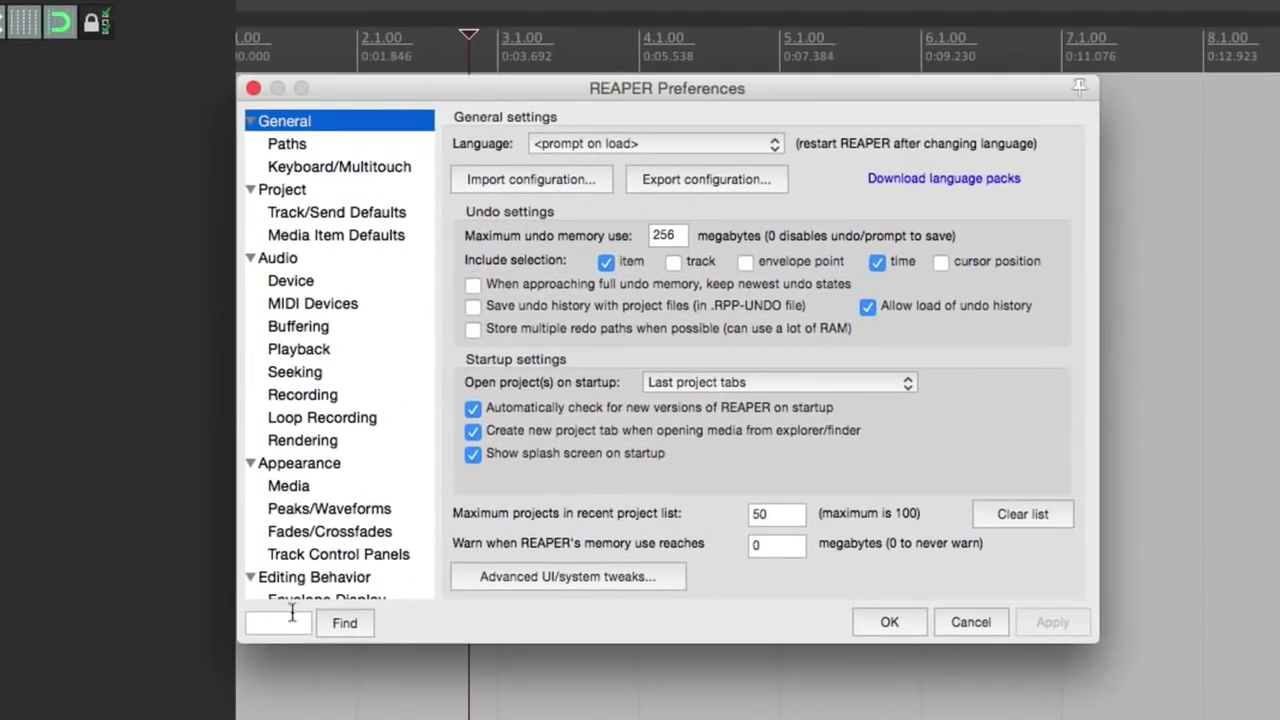
click(283, 218)
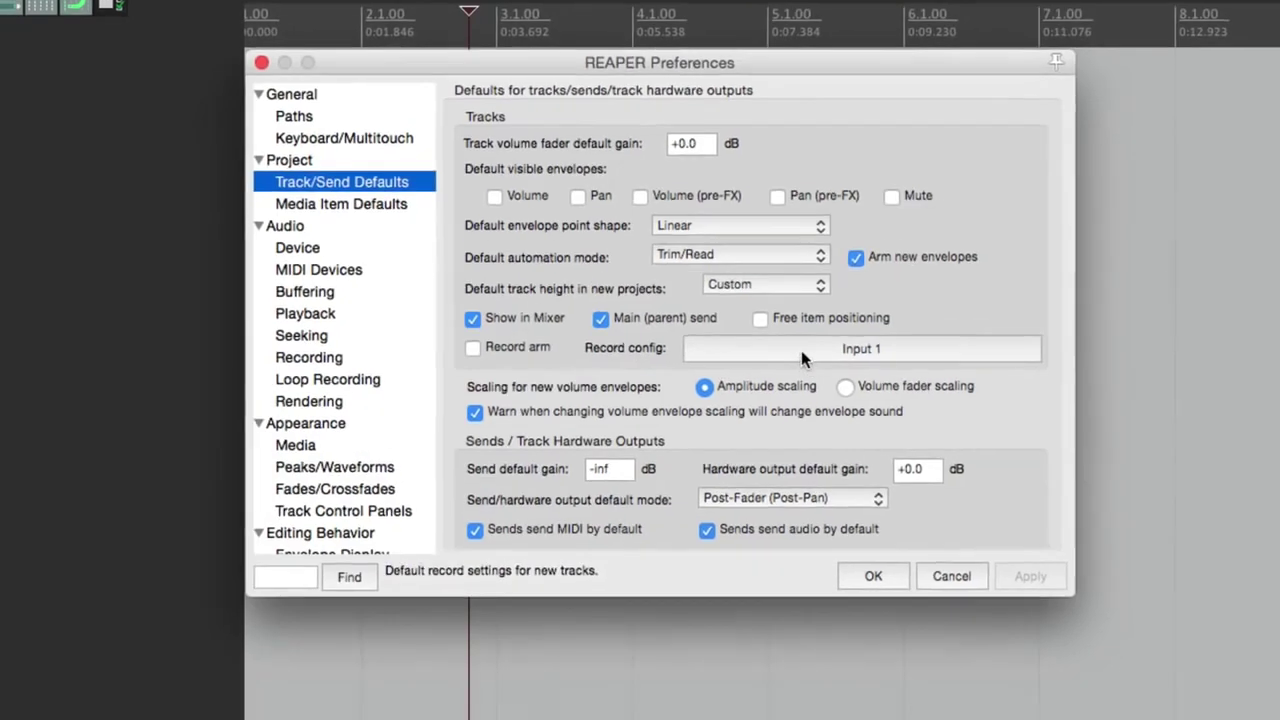
click(801, 352)
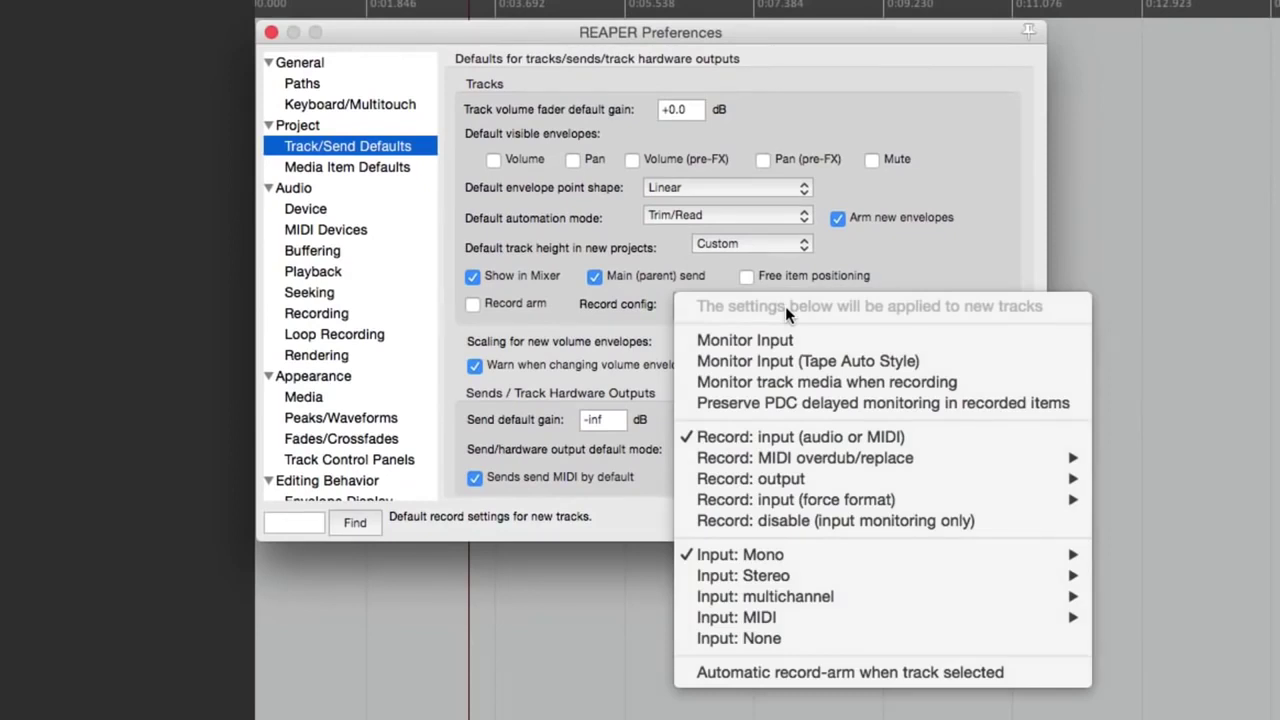
mouse_move(750, 558)
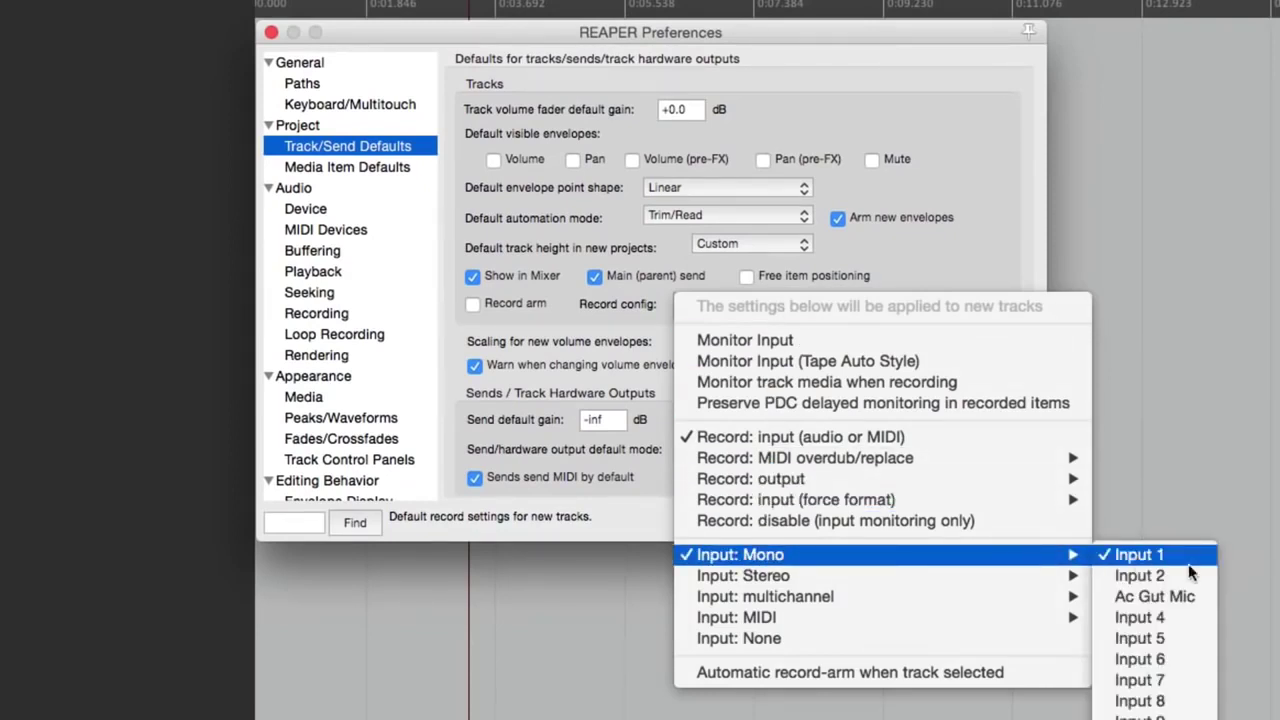
click(1201, 594)
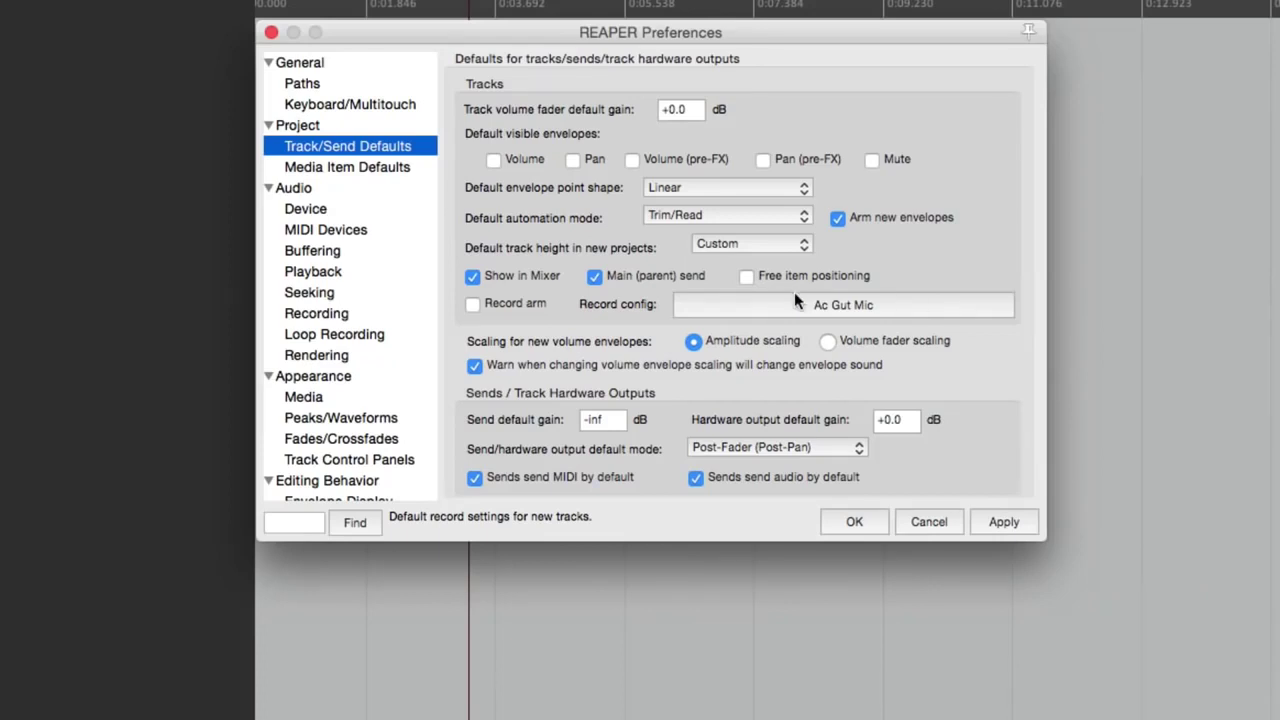
click(795, 294)
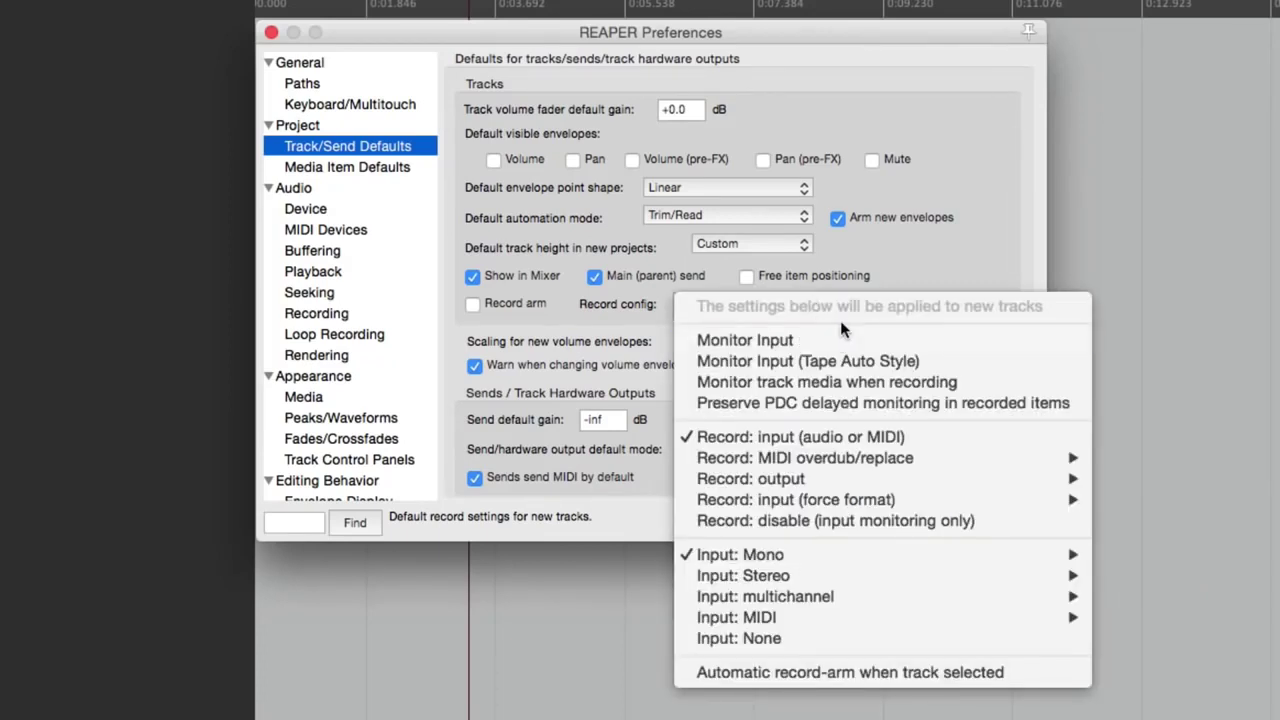
click(952, 361)
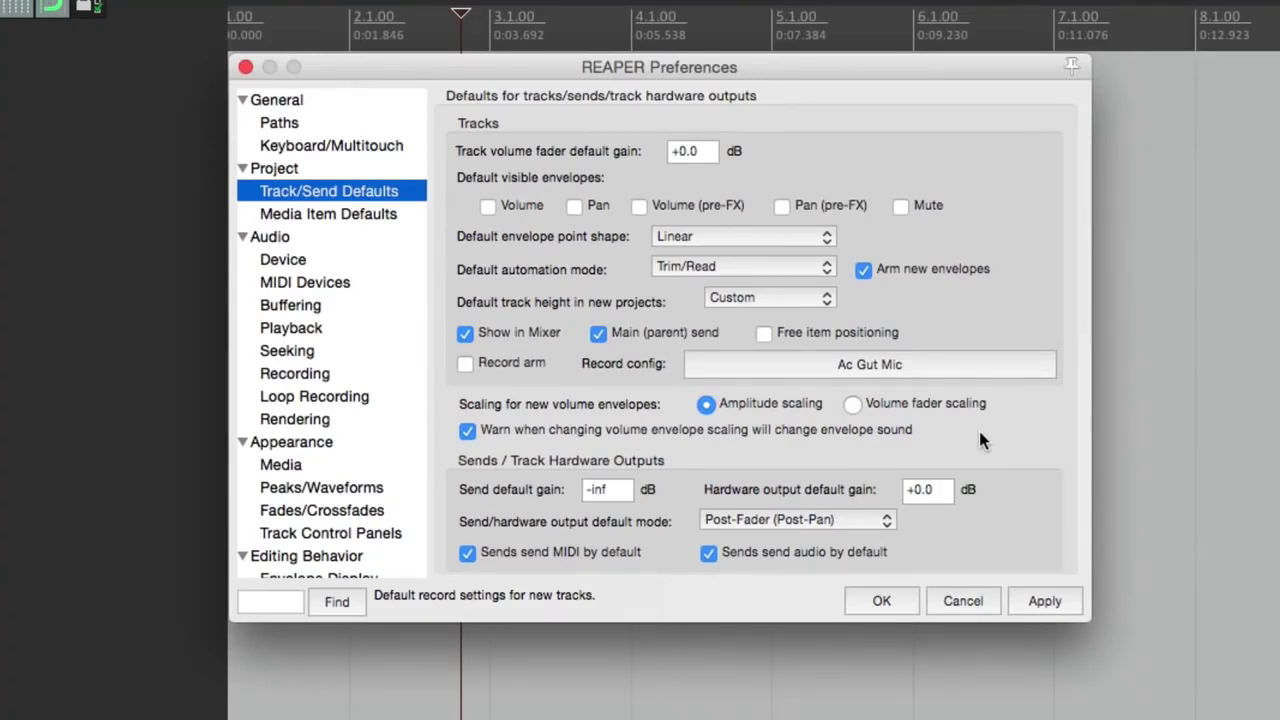
click(881, 601)
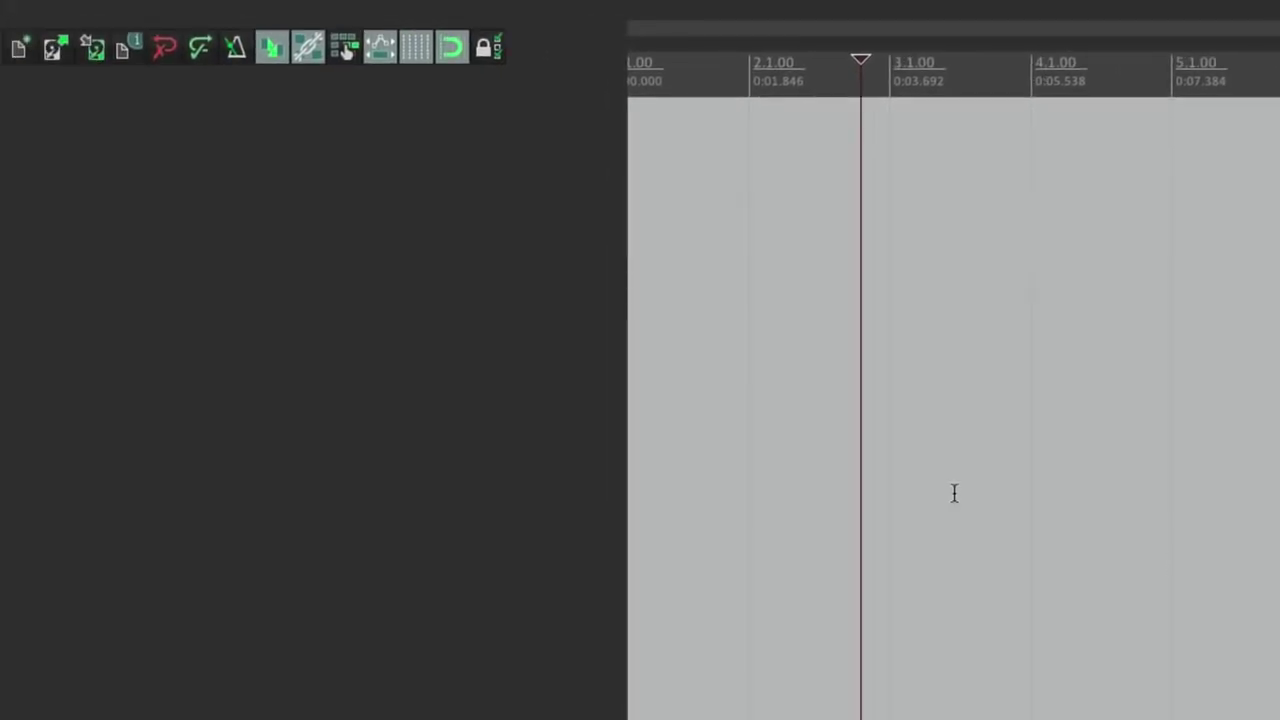
- Insert a new track and name it Ac Gut
double_click(517, 346)
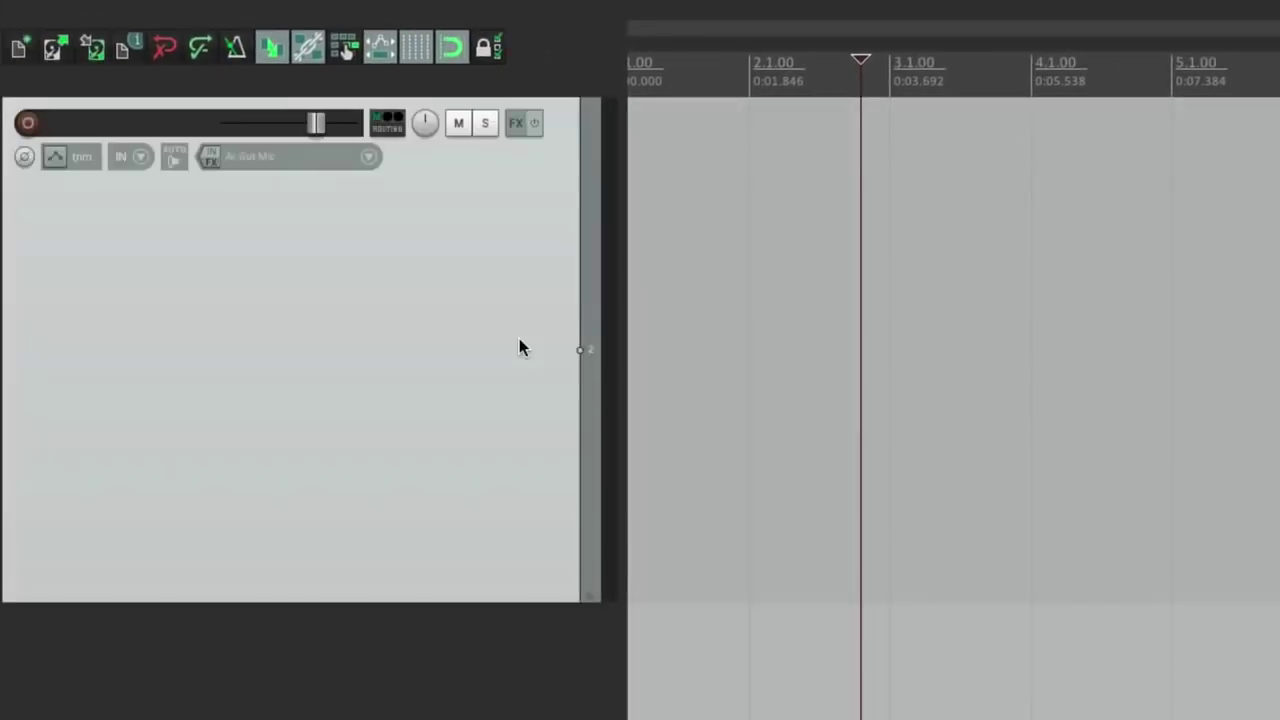
double_click(178, 122)
text(Ac Gut)
key(Return)
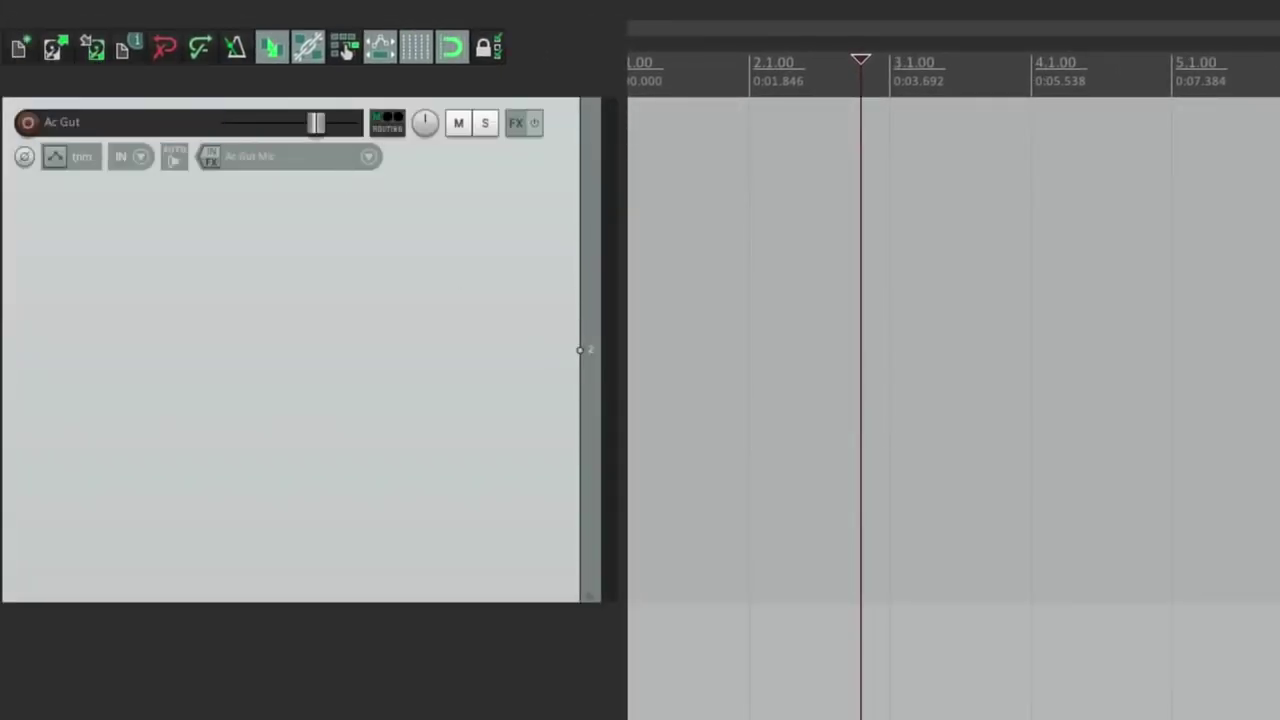
- Check the input and record monitoring settings of the new Ac Gut track
click(367, 160)
mouse_move(385, 182)
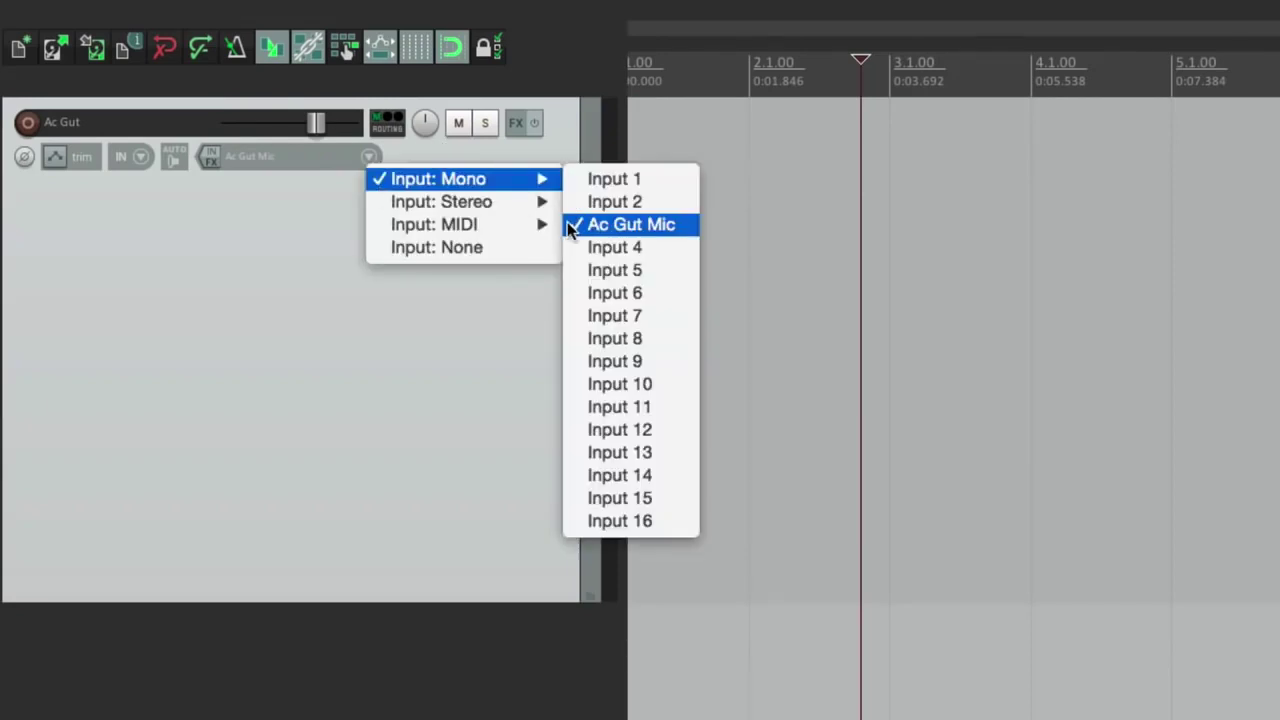
click(283, 251)
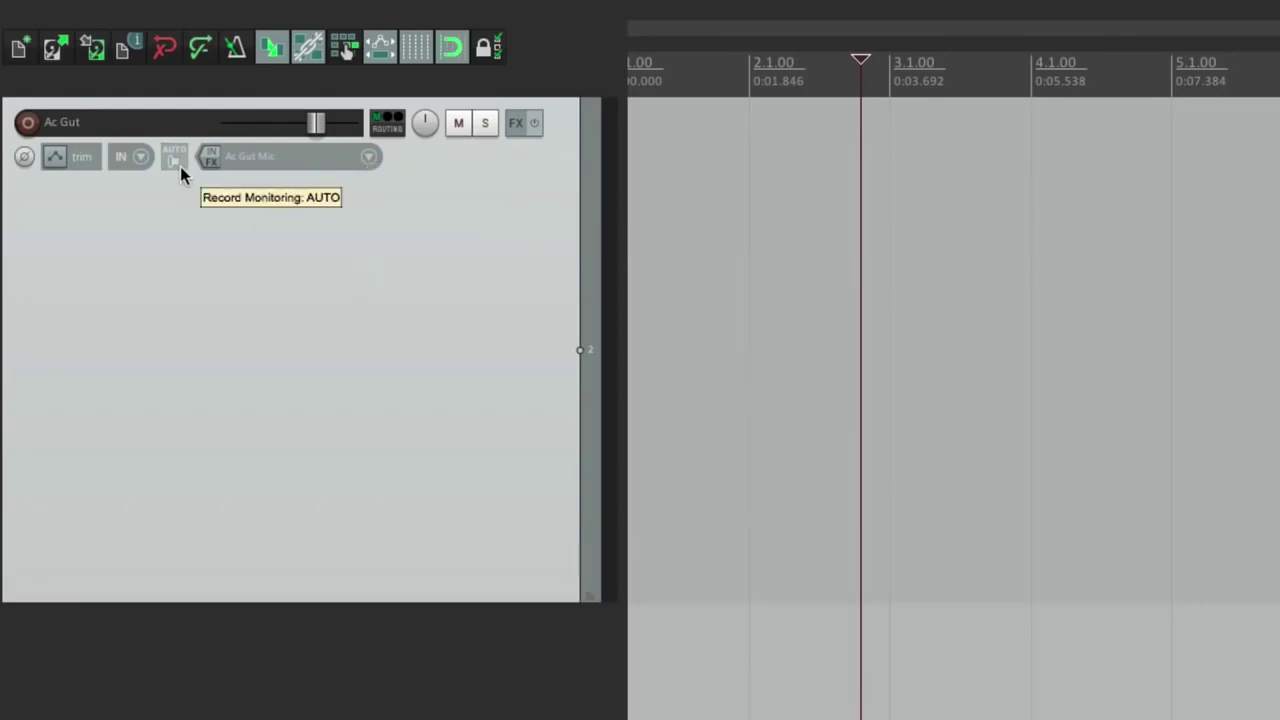
- Record-arm the Ac Gut track, turn on the metronome, and record from the project start to about the middle of bar 4
click(746, 237)
key(Home)
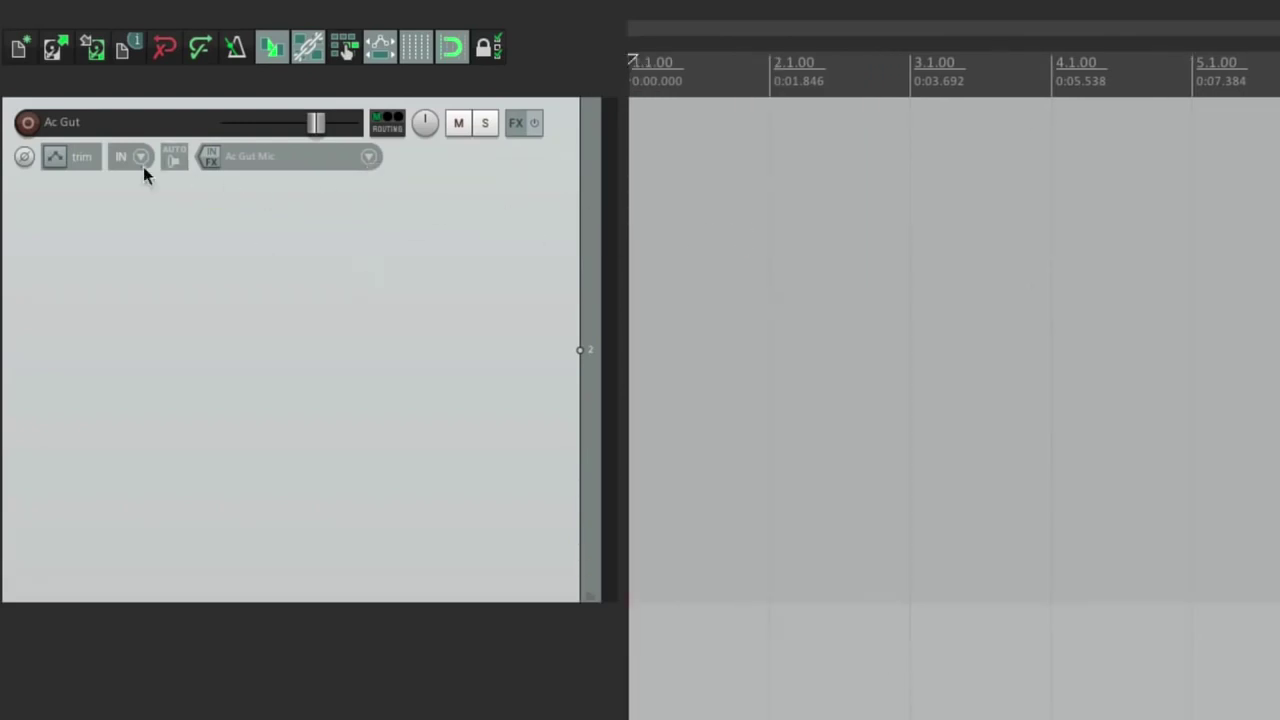
click(27, 122)
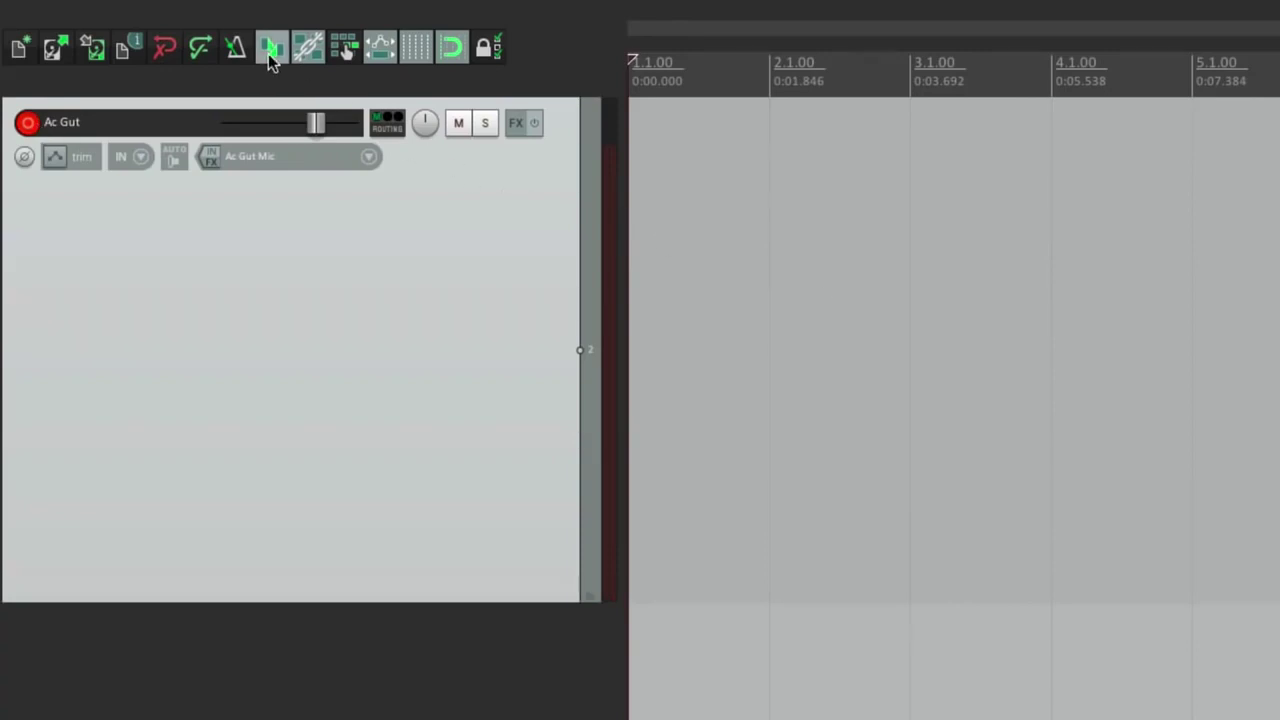
click(236, 47)
key(ctrl+r)
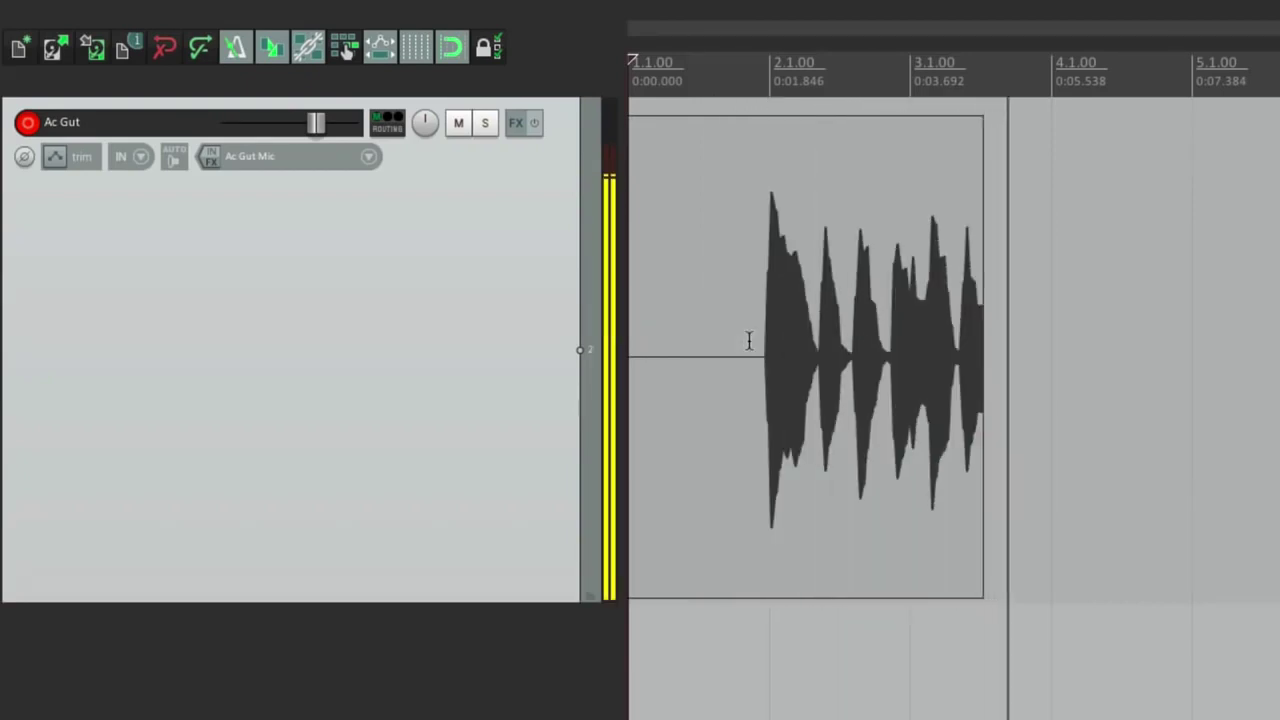
key(space)
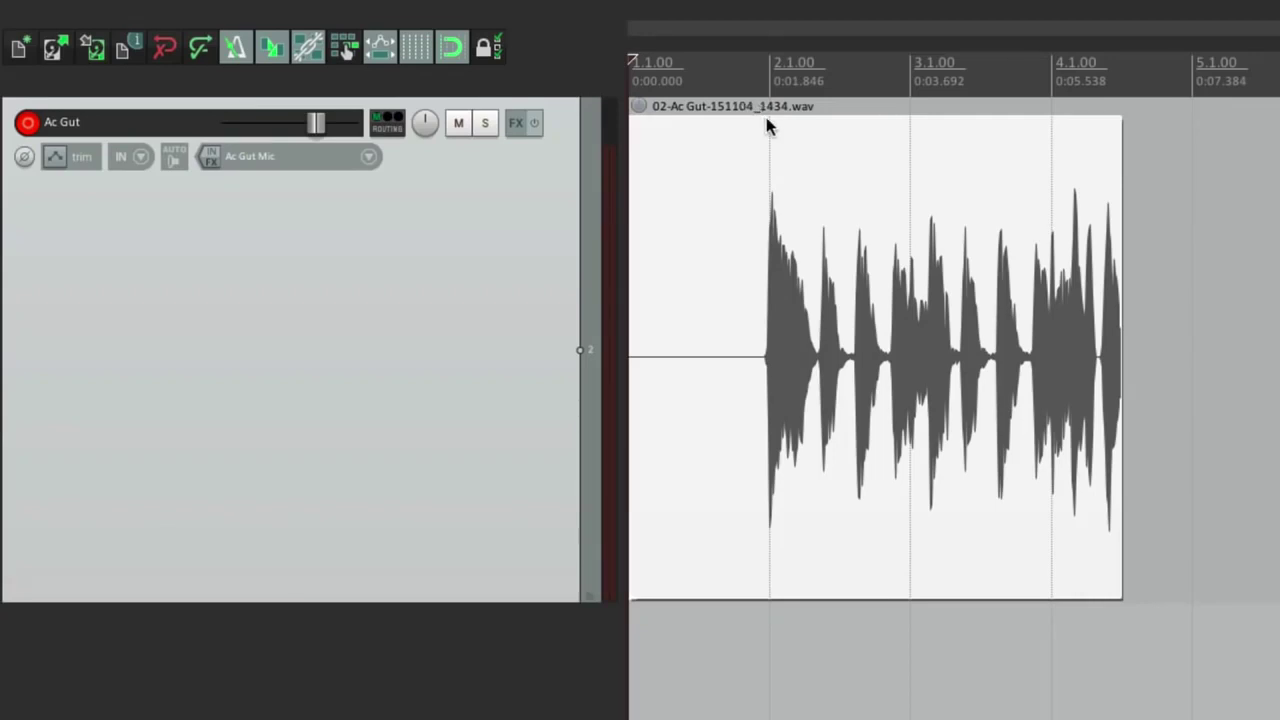
- In the Recording preferences, replace the filename format for recorded files with the $track wildcard and apply it
key(super+comma)
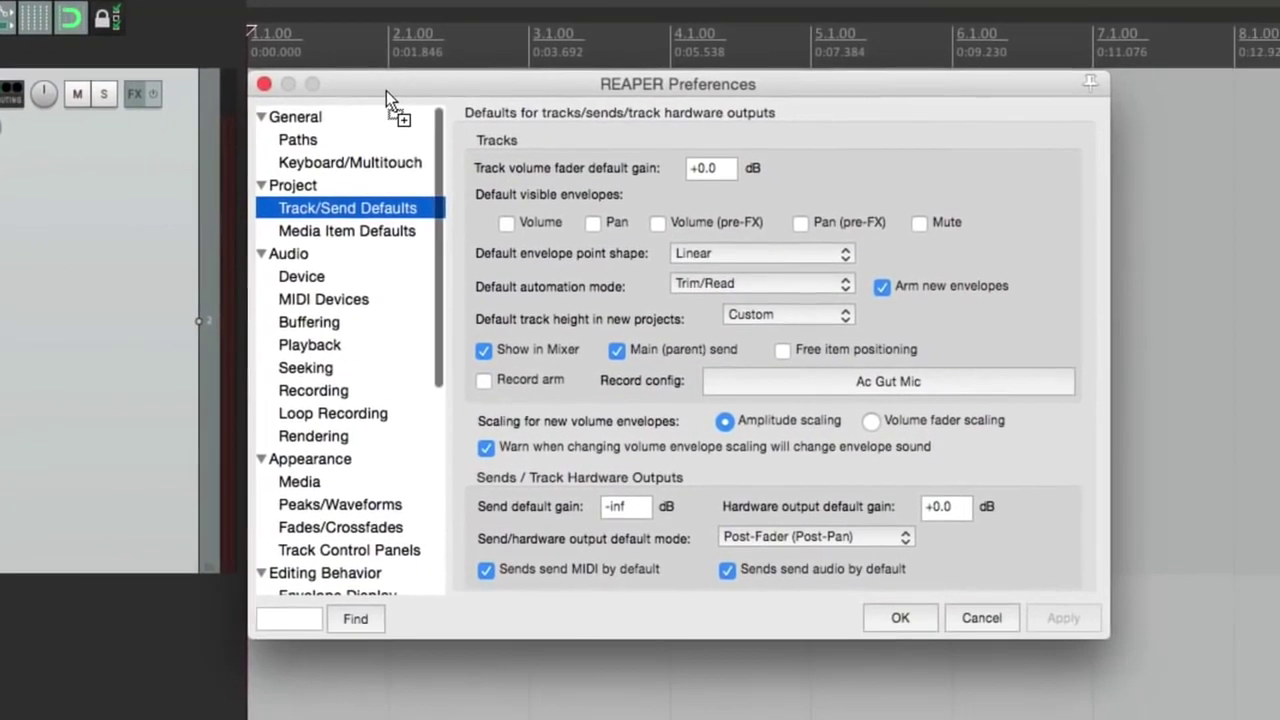
click(392, 390)
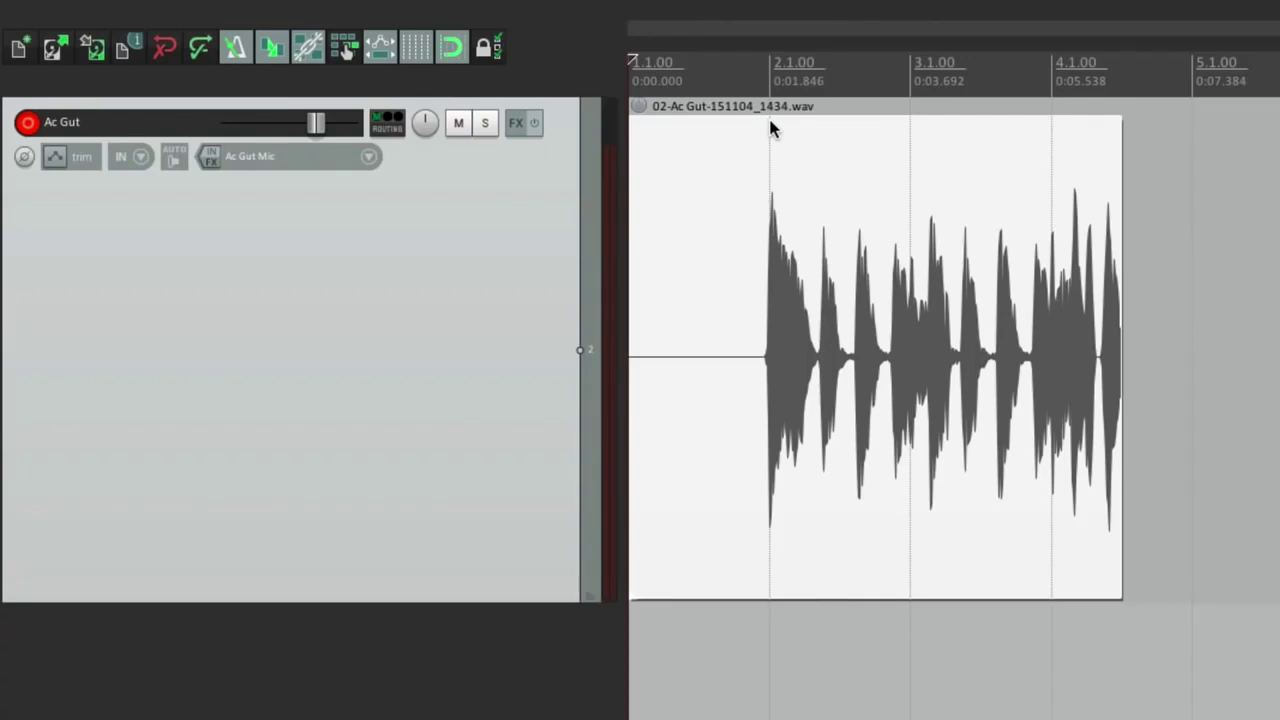
key(super+comma)
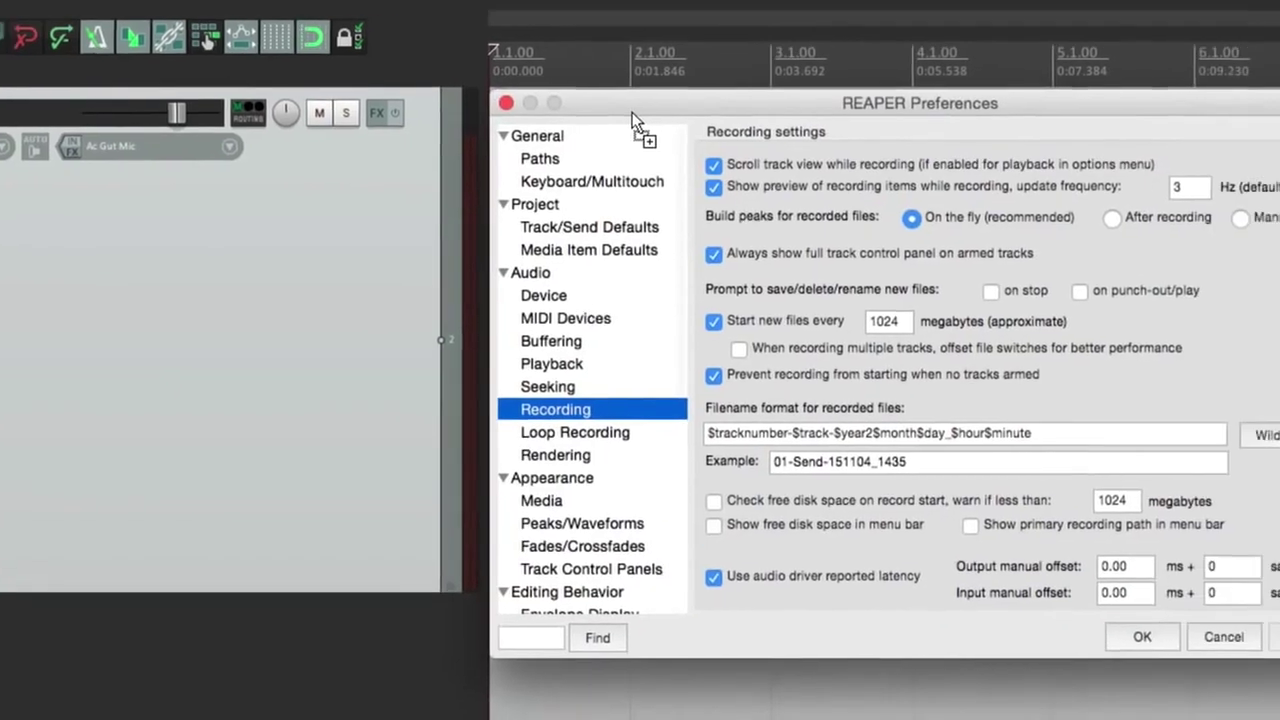
click(826, 417)
key(BackSpace)
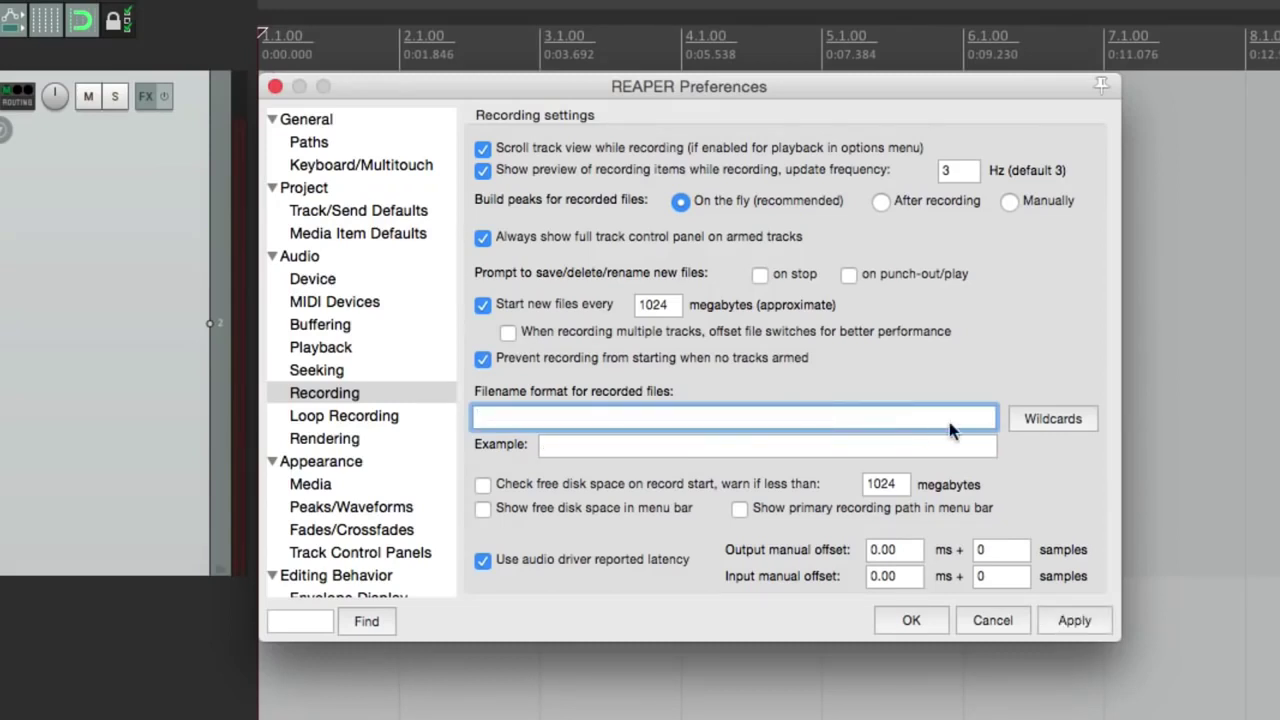
click(1027, 418)
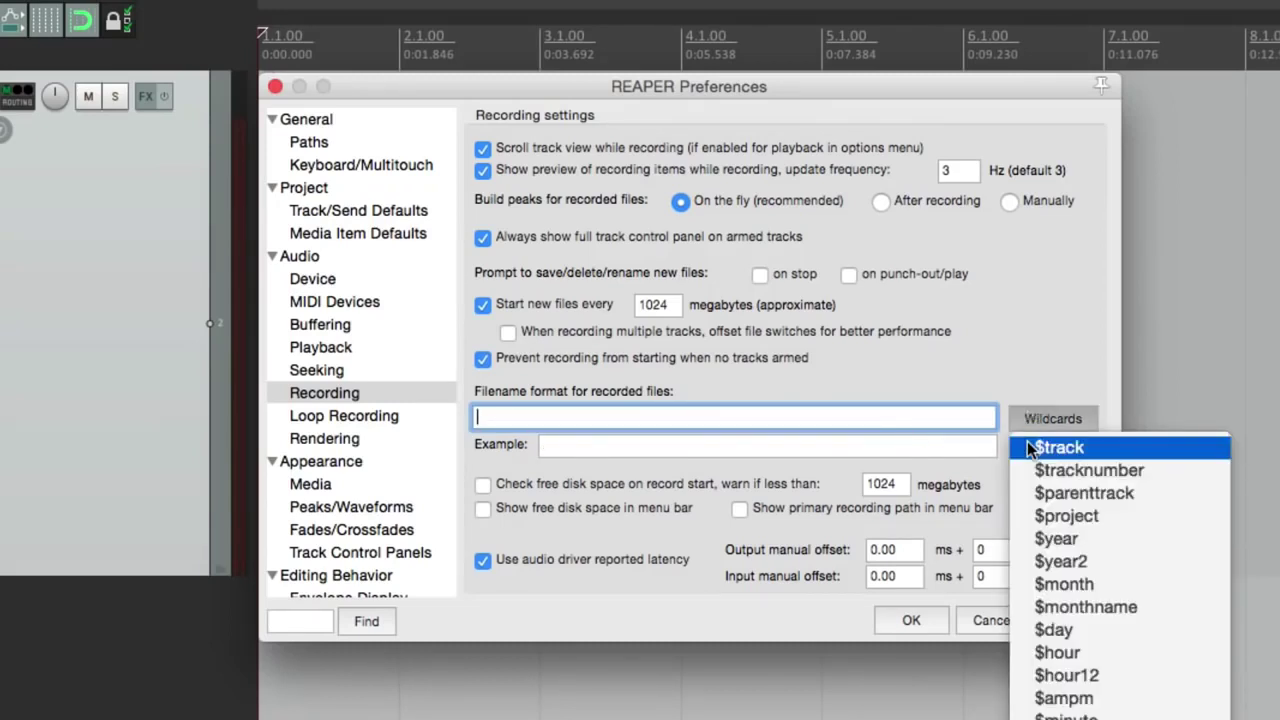
click(1027, 441)
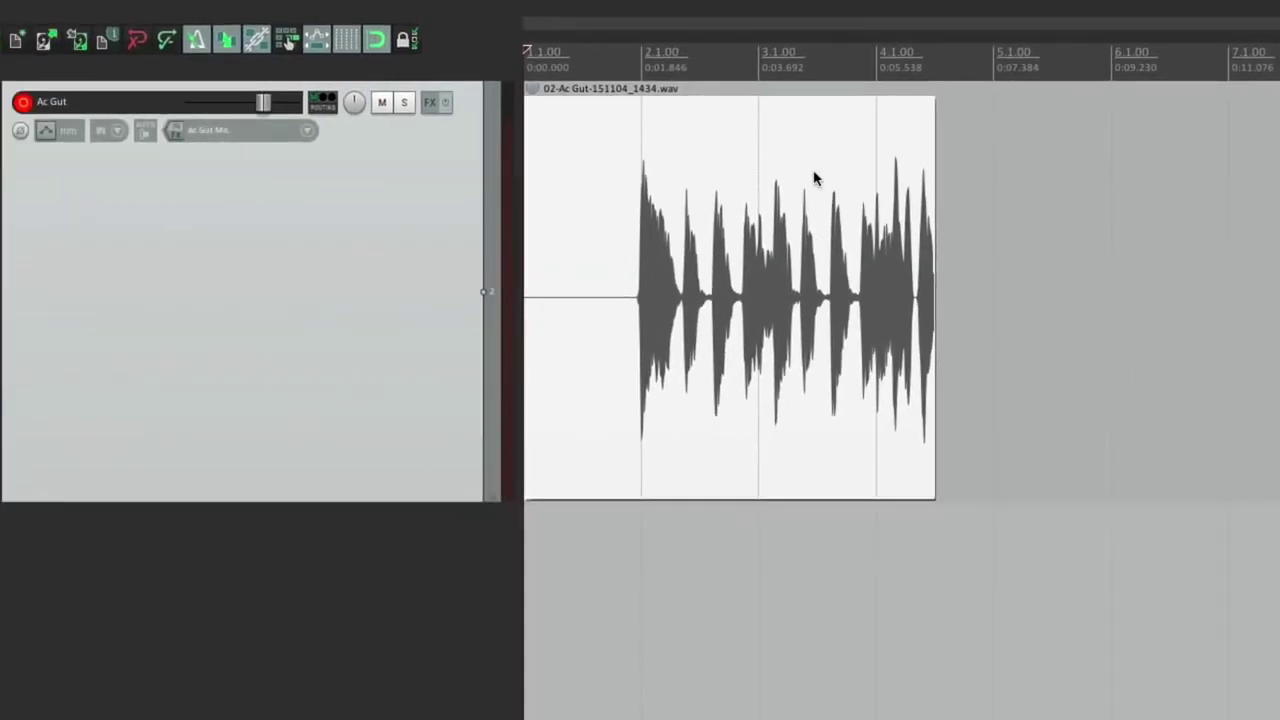
- Delete the existing take on the Ac Gut track and record a new one from the project start to late in bar 2
click(813, 177)
key(Delete)
click(638, 208)
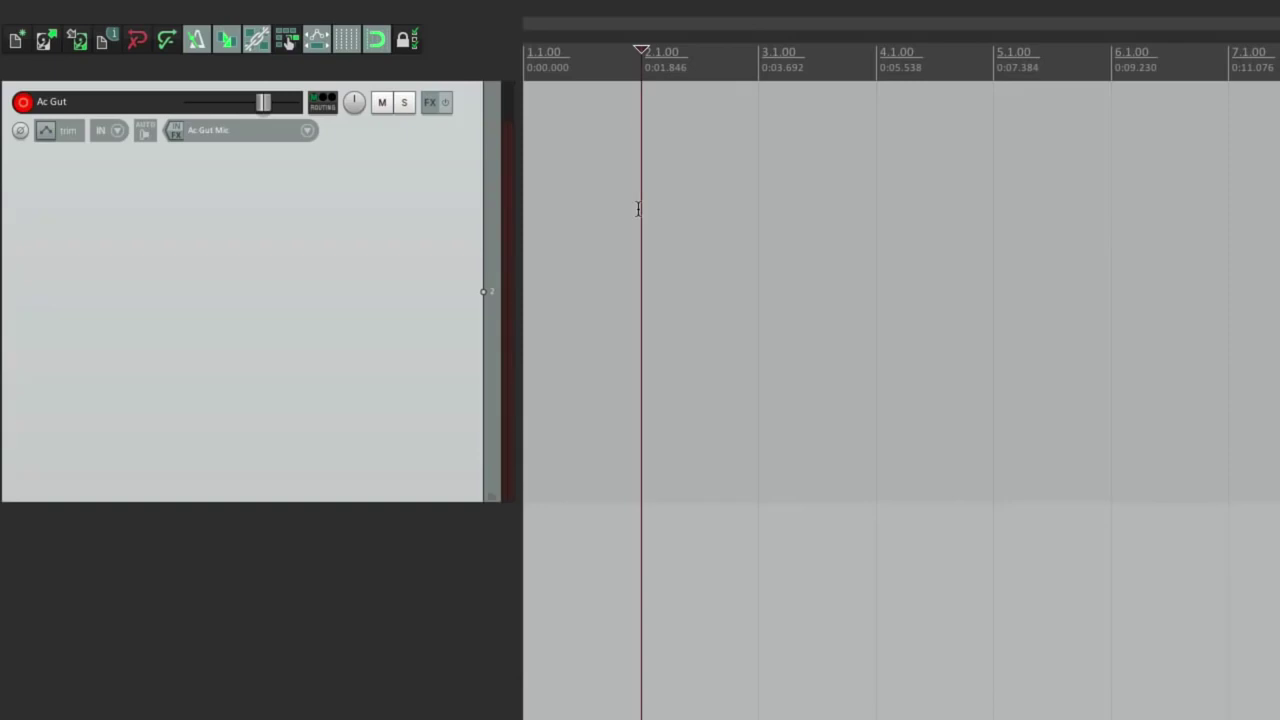
key(ctrl+r)
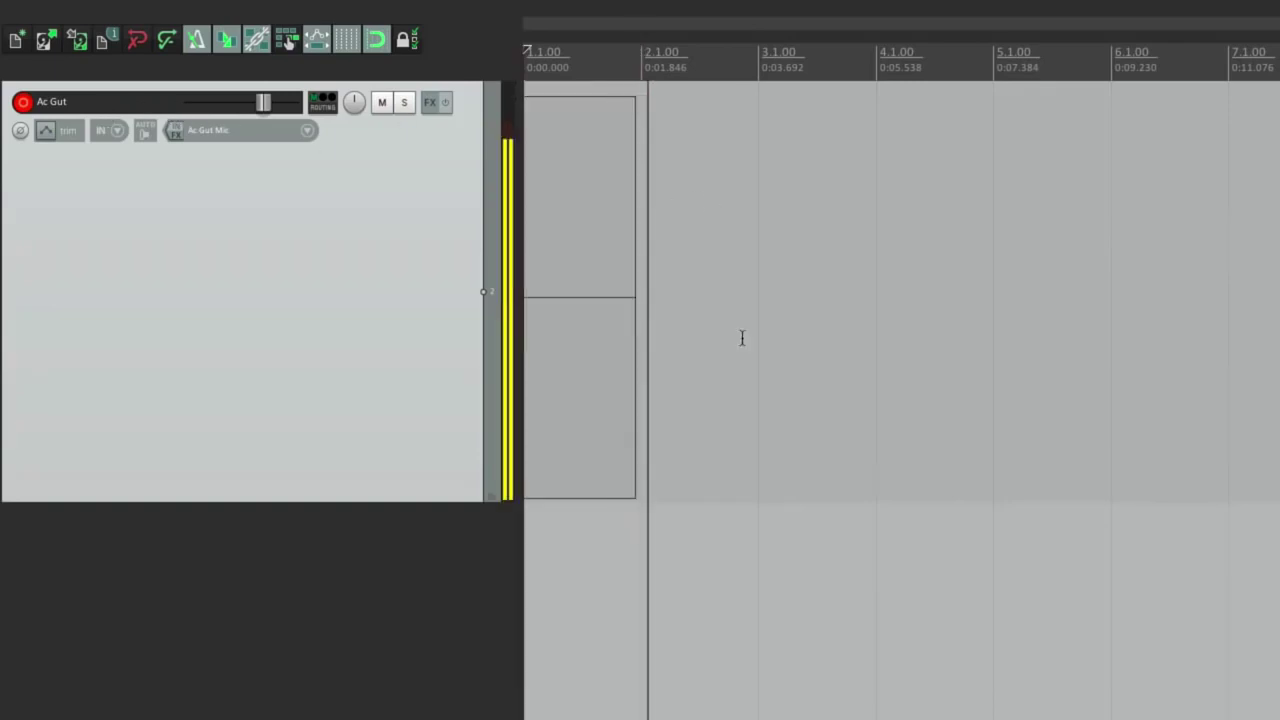
key(space)
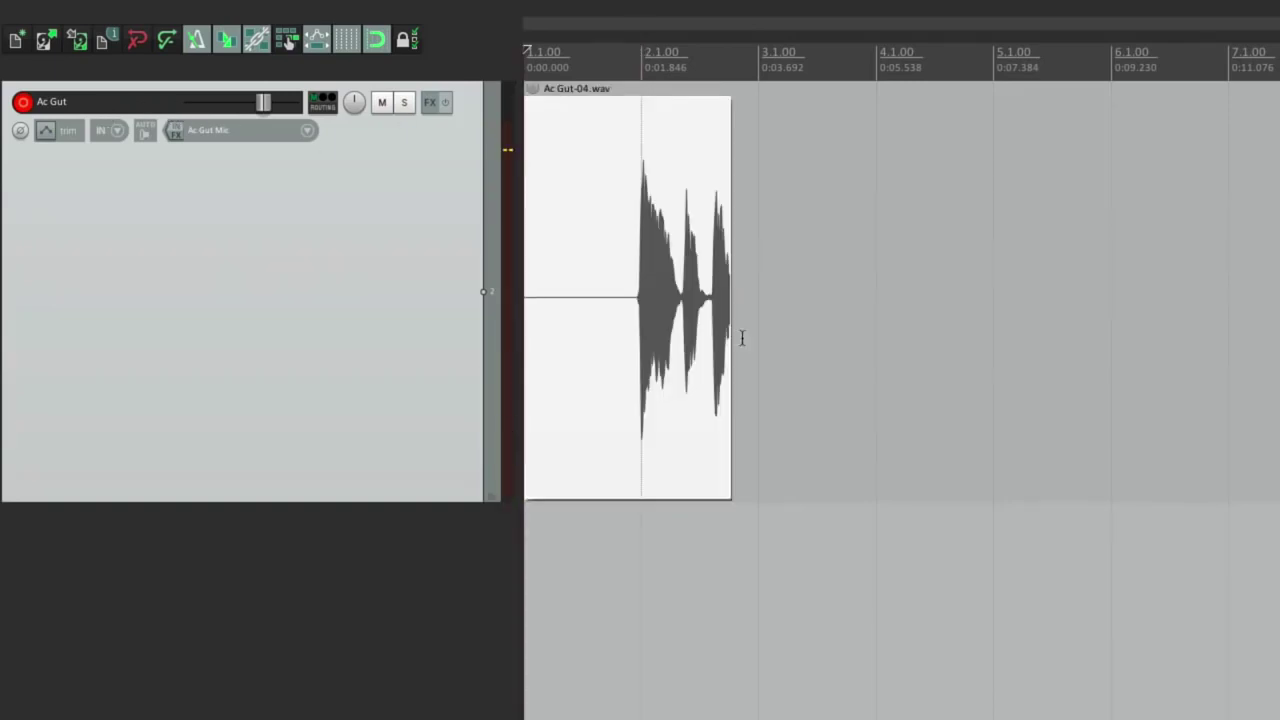
- Record two more short takes on the Ac Gut track, from bar 3 to early bar 4 and from late bar 4 to about mid-bar 5
click(745, 165)
key(ctrl+r)
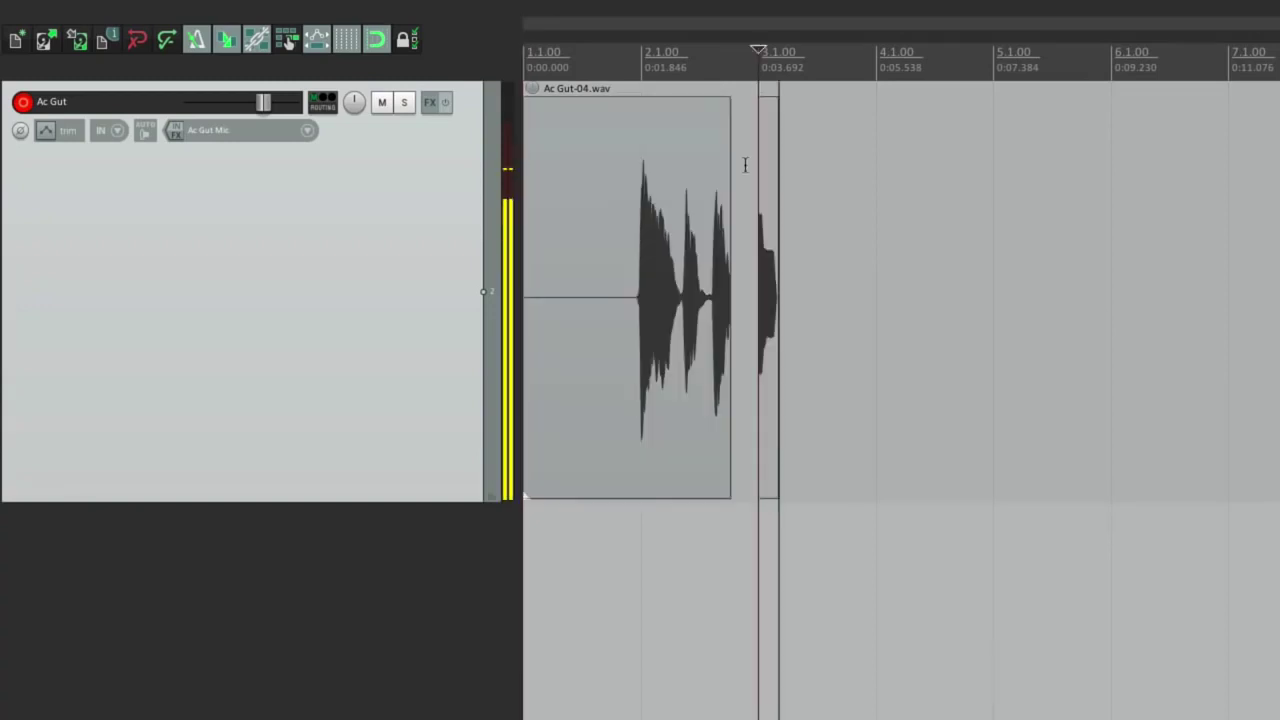
key(space)
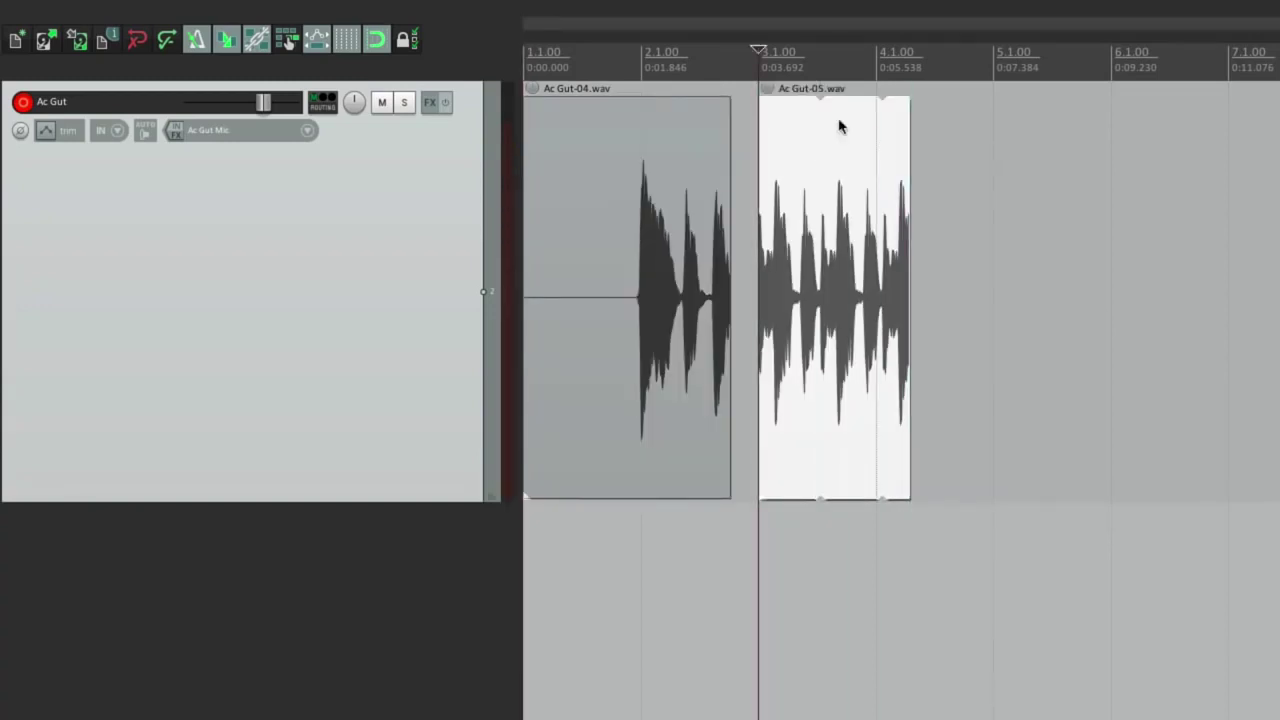
click(955, 160)
key(ctrl+r)
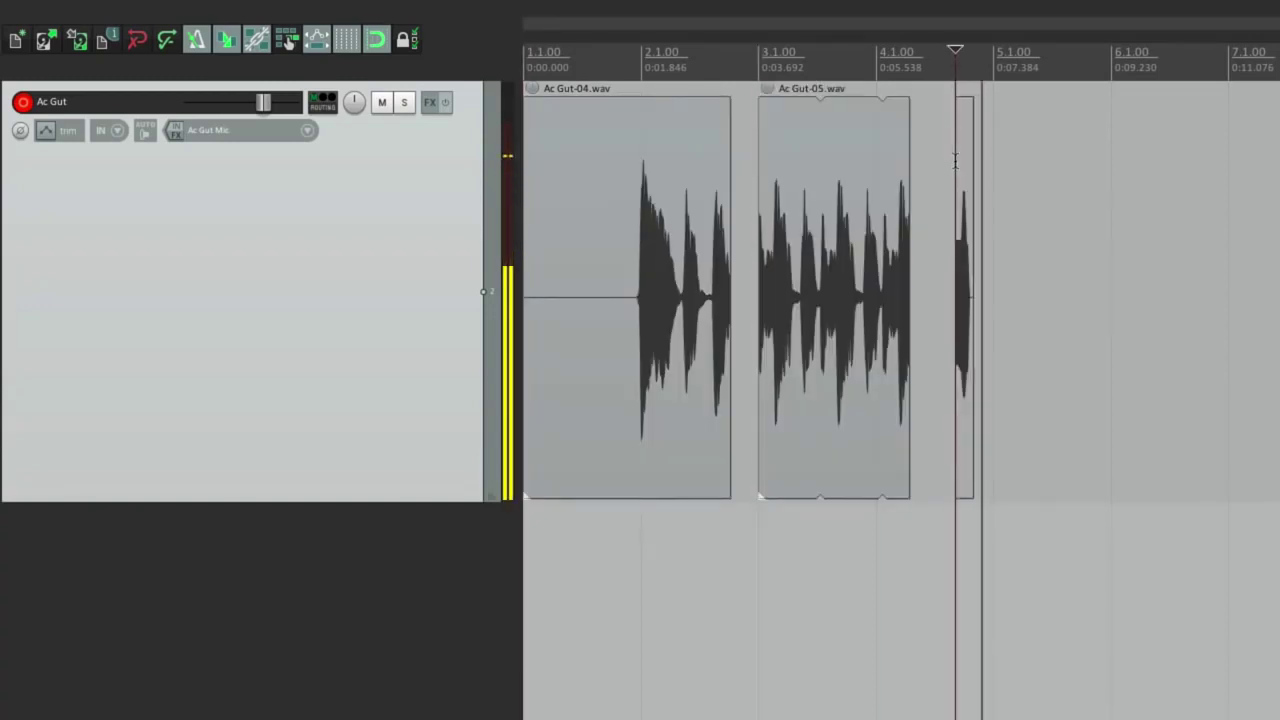
key(space)
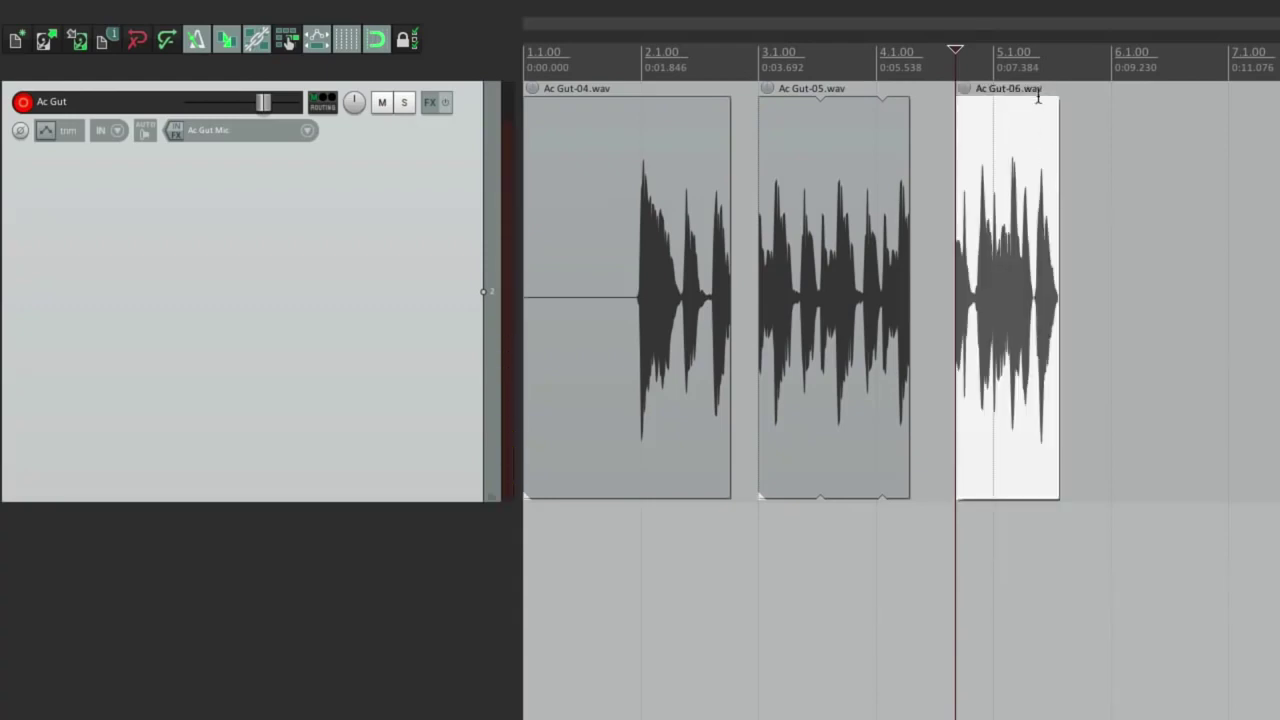